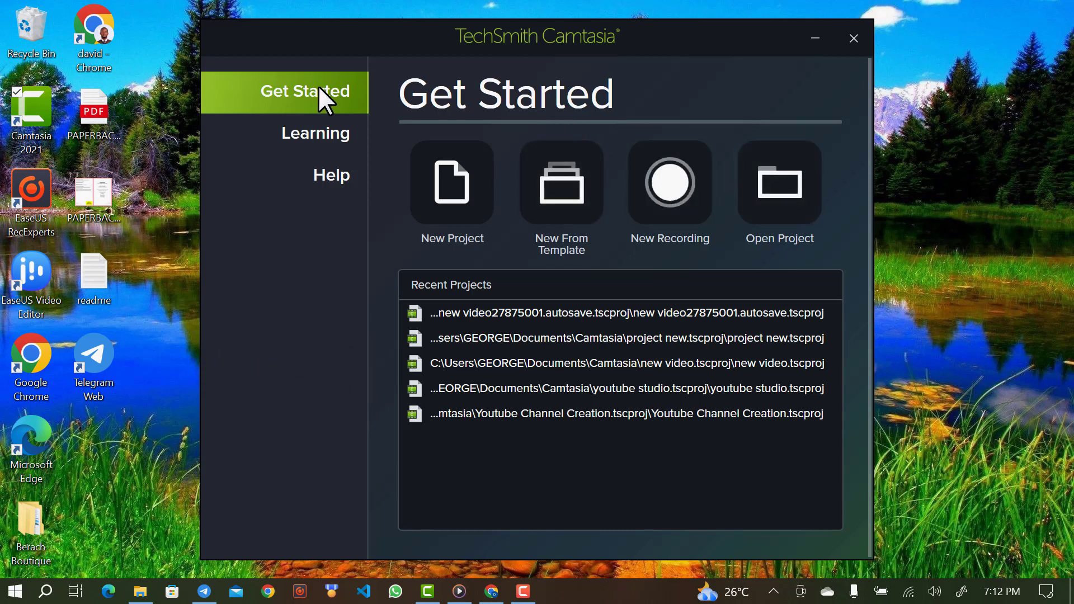
Review the start window's Learning and Help pages and start a new recording from Get Started.
click(302, 133)
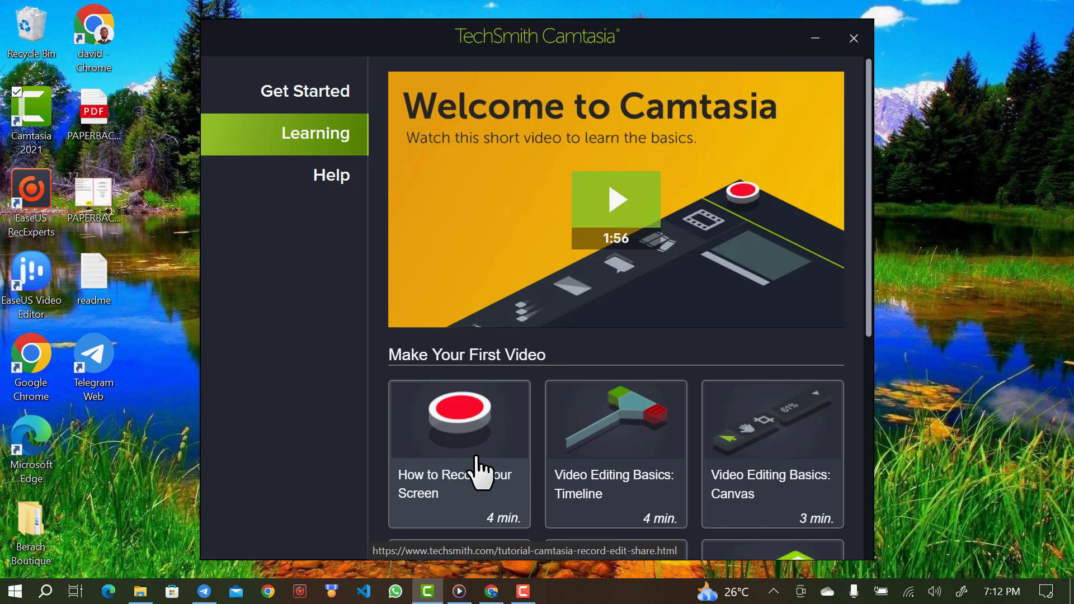
click(331, 173)
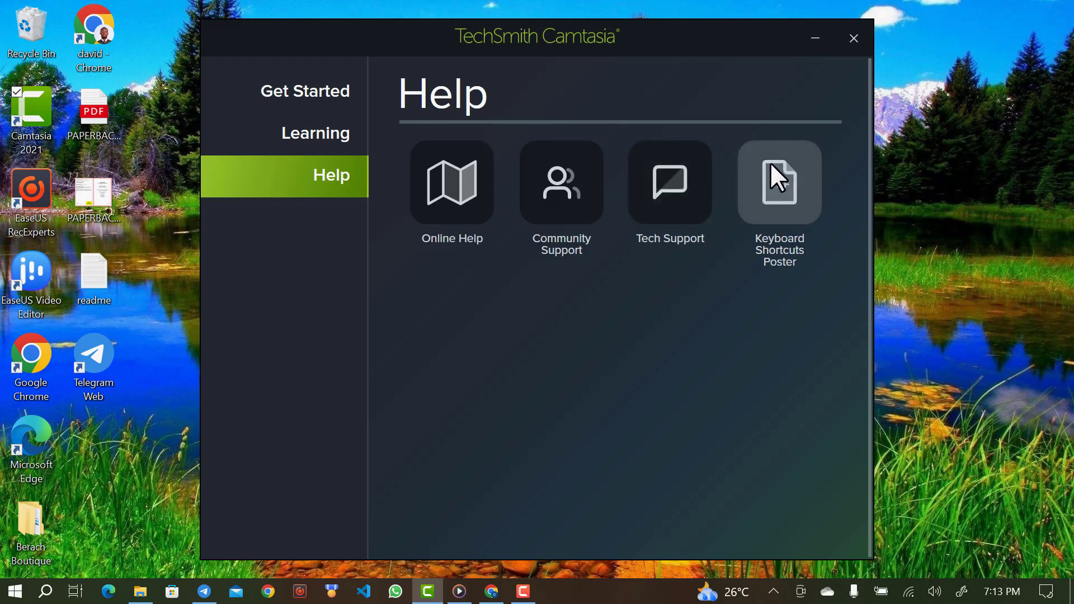
click(314, 91)
click(681, 196)
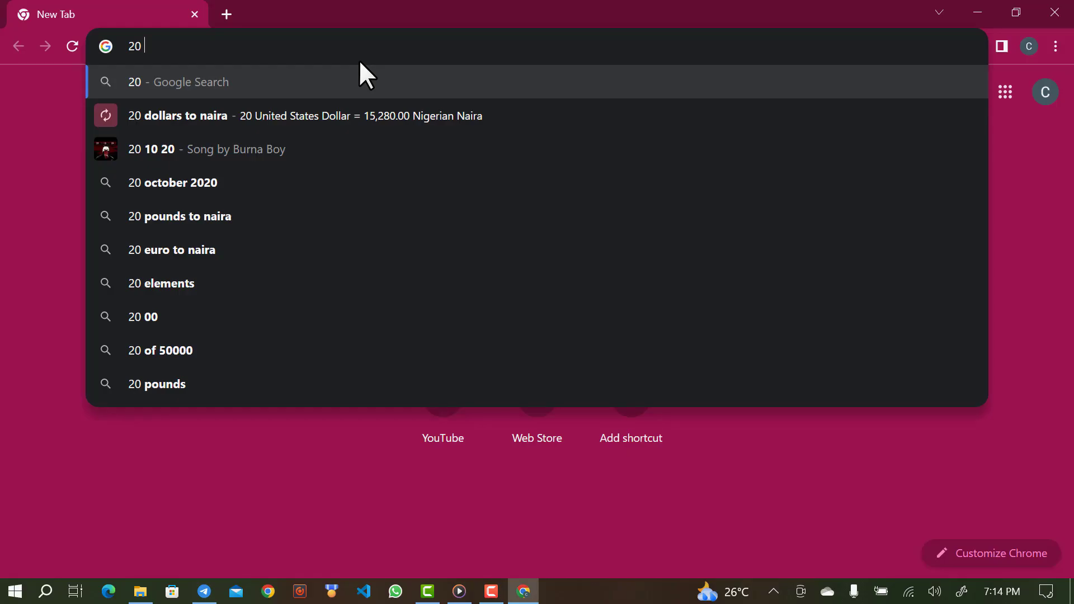
Search Google for "20 x 30" in the browser.
key(BackSpace)
key(BackSpace)
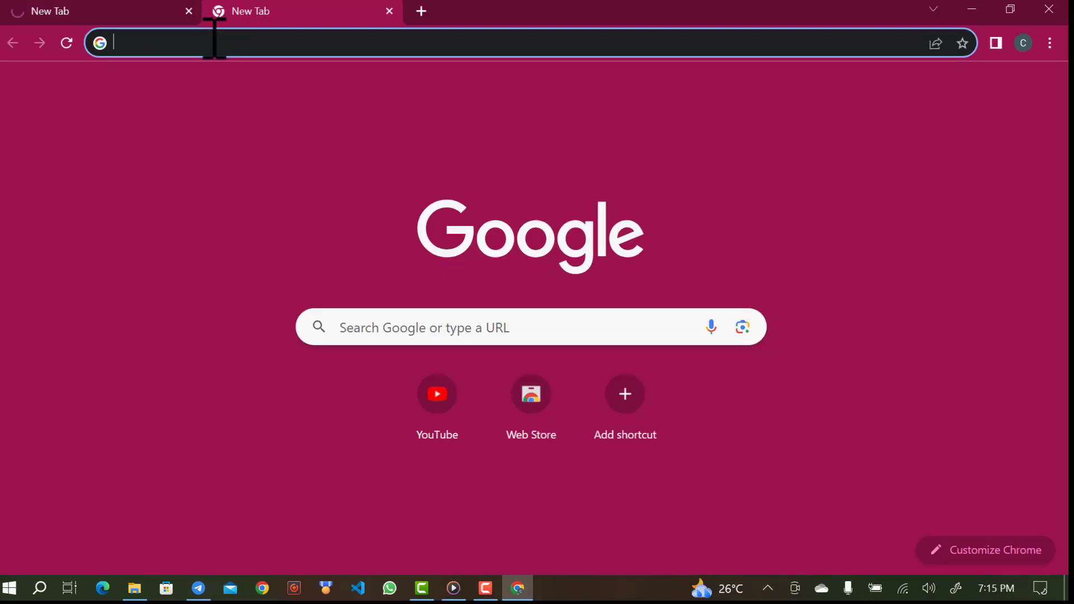
text(20 x 30)
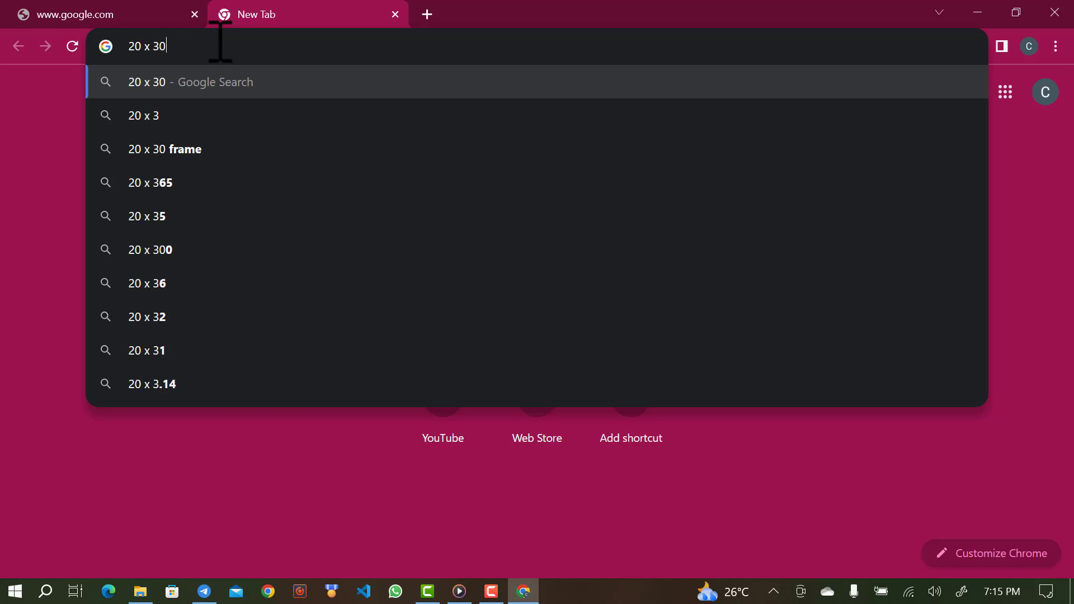
key(Return)
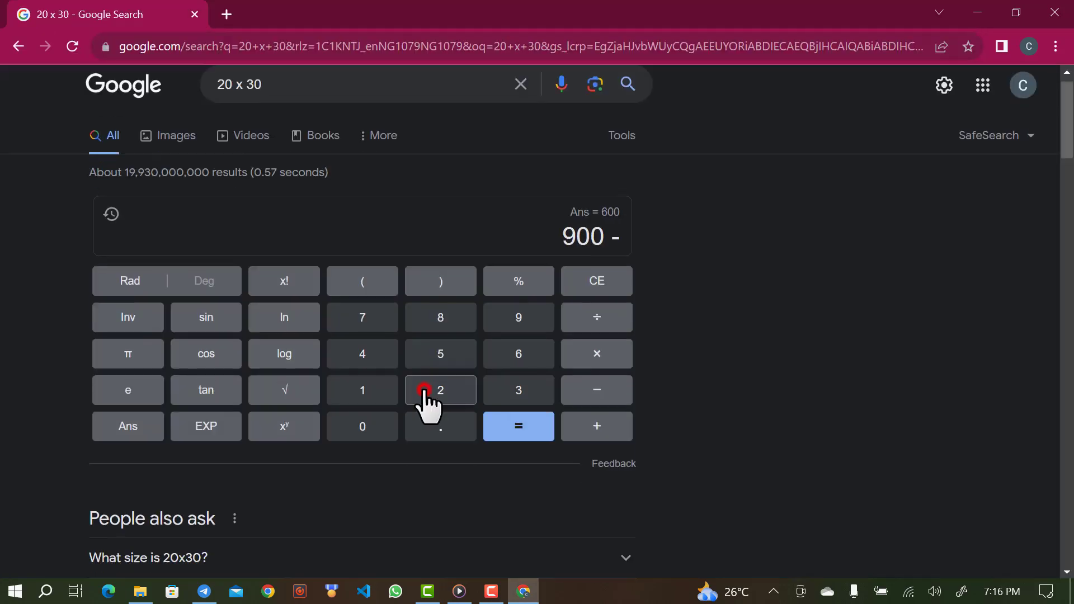
Complete the calculation 900 - 200 in the calculator on the Google results page.
click(424, 392)
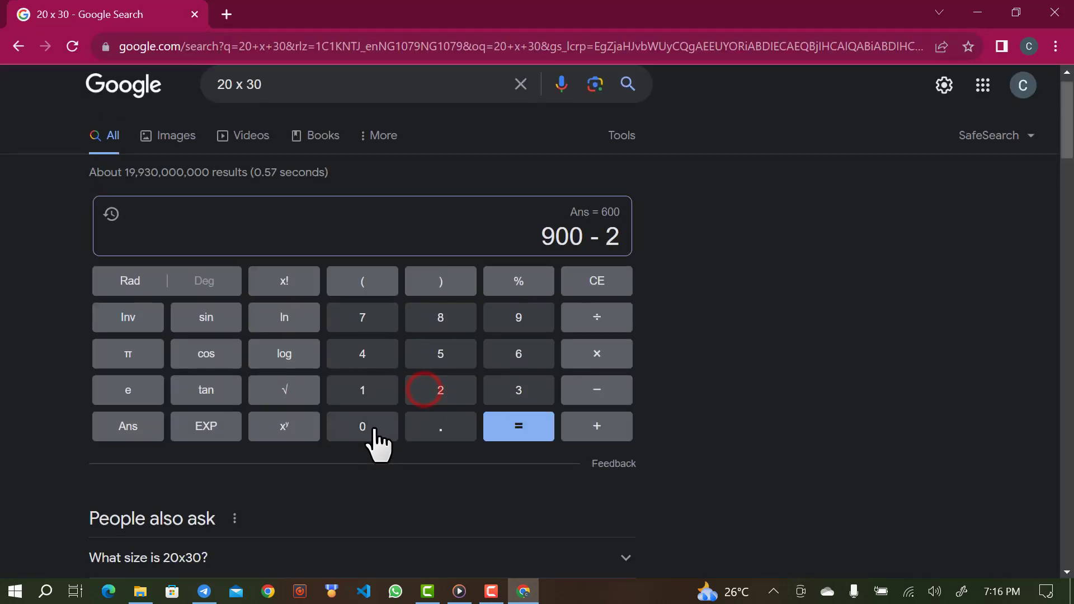
click(372, 427)
click(374, 428)
click(510, 427)
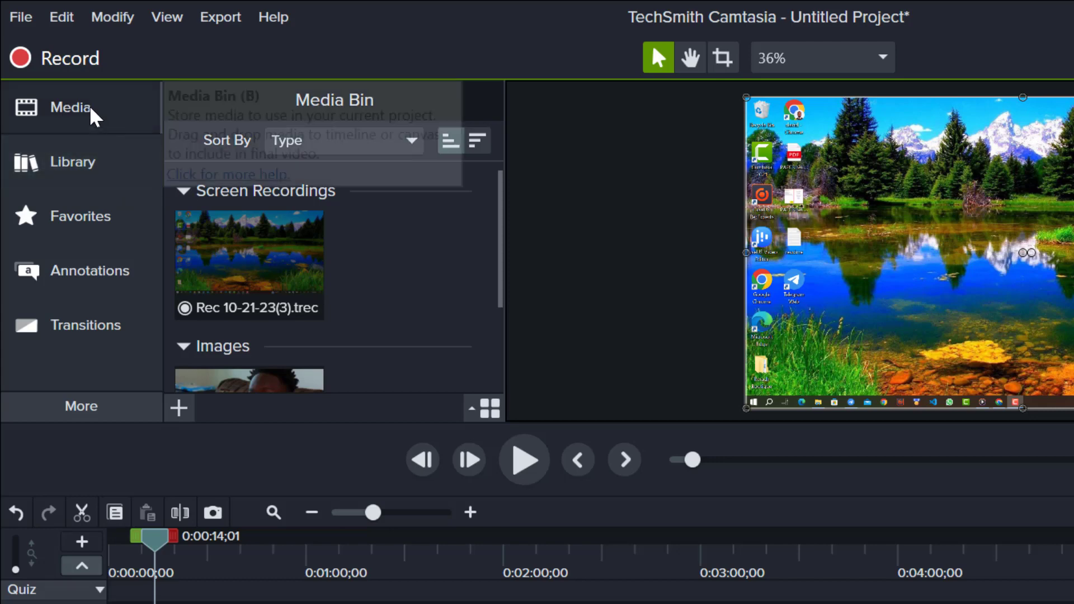
Look through the Media Bin, the default Library and the Favorites in Camtasia.
click(92, 111)
click(92, 111)
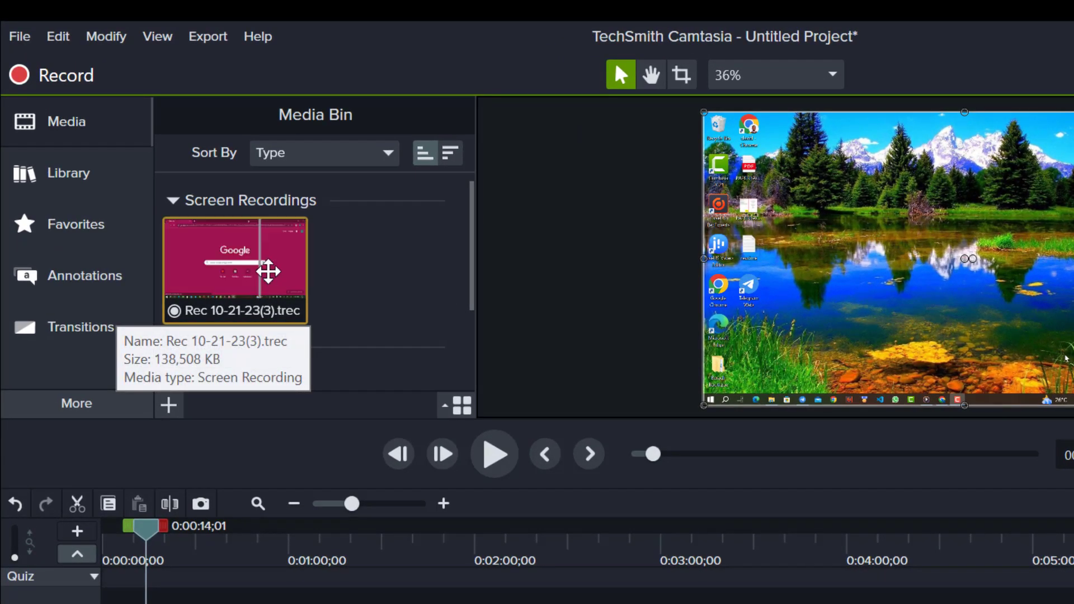
click(85, 174)
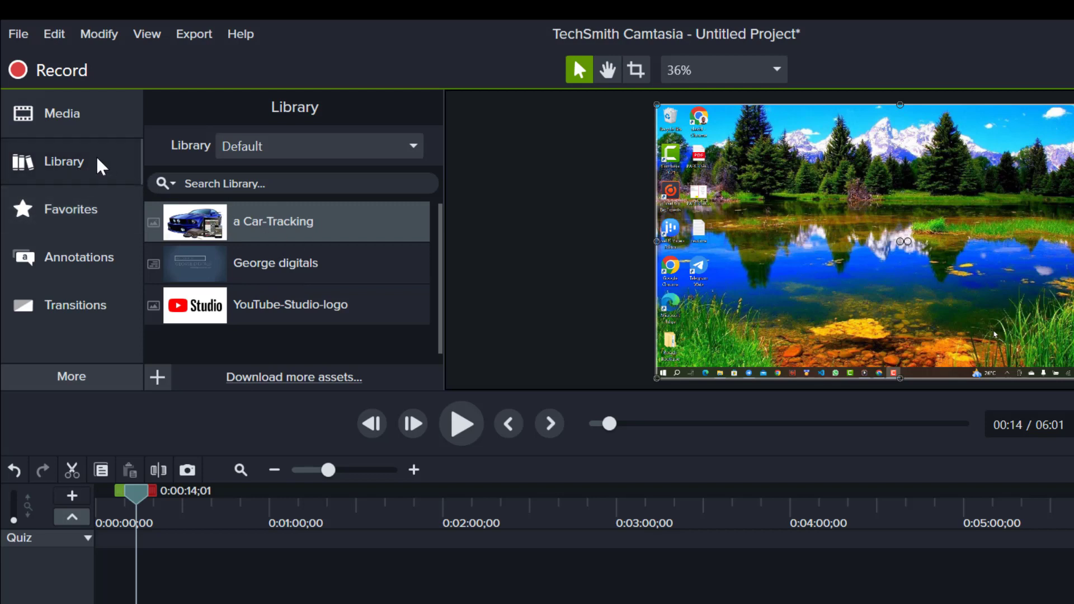
click(79, 210)
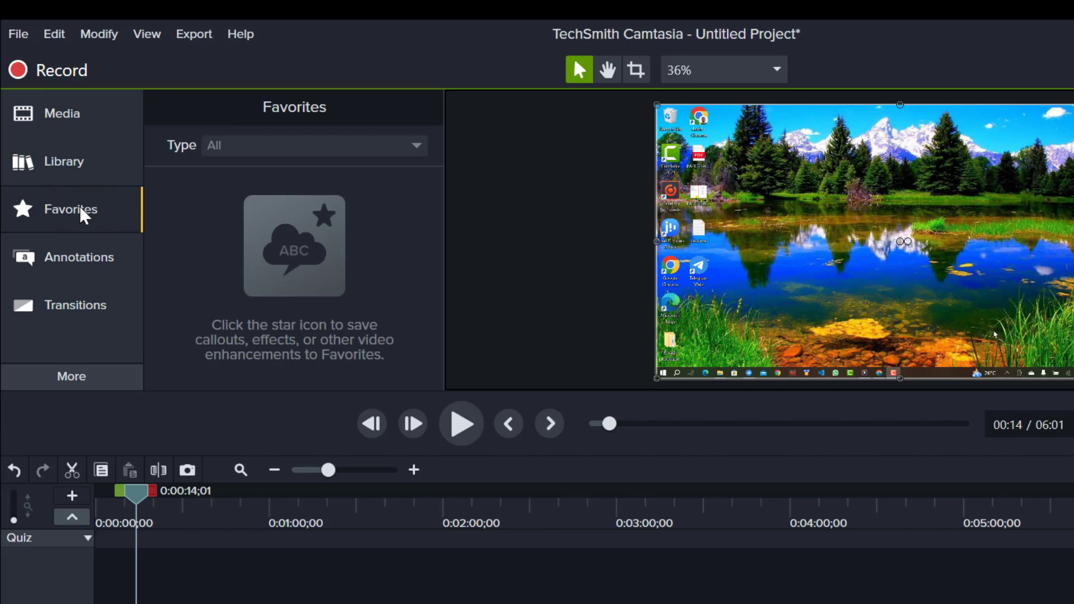
Save the teal cloud callout from the Basic annotation style to Favorites and view it there.
click(79, 258)
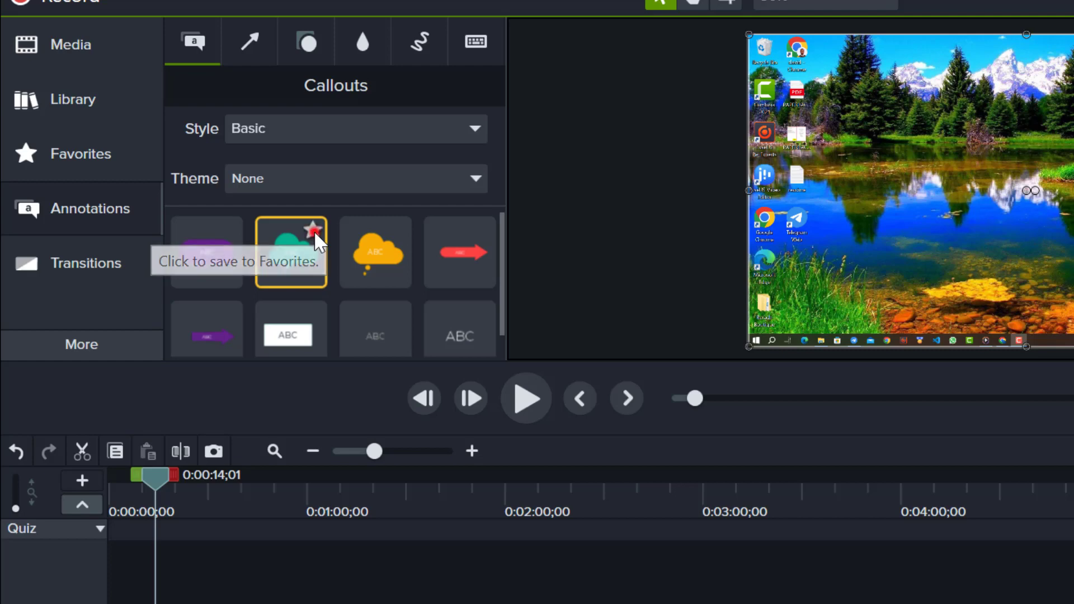
click(314, 230)
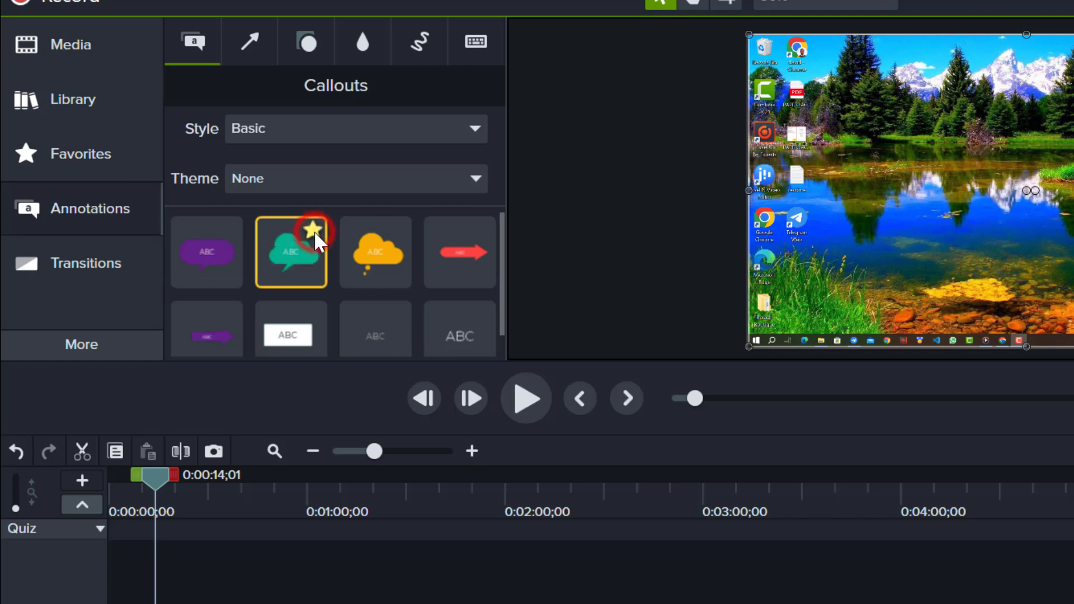
click(104, 161)
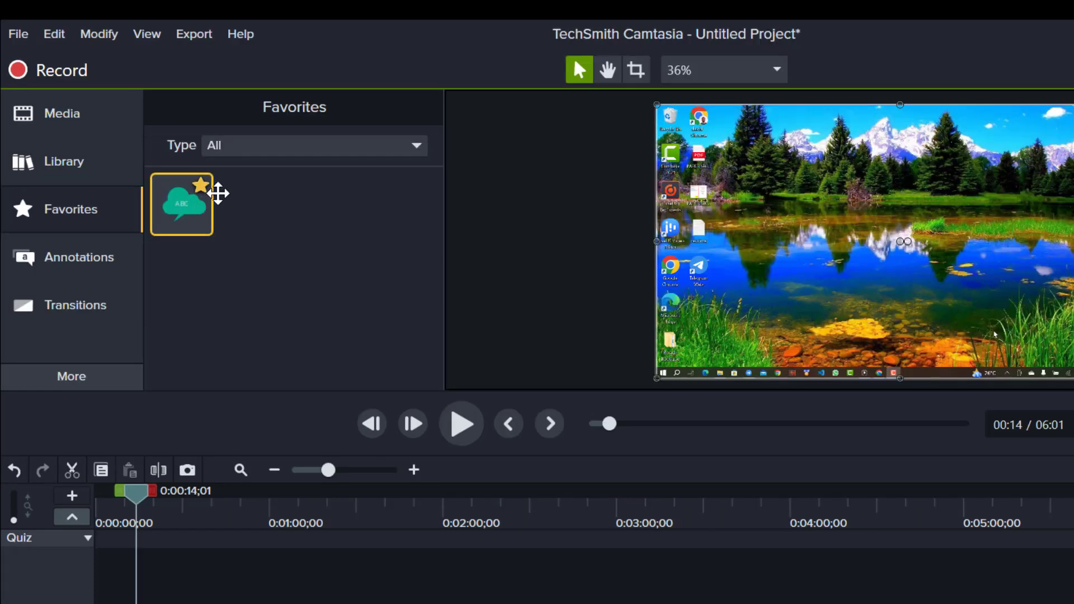
Apply the Bar Wipe transition to the screen recording clip on Track 1 and preview its start.
click(92, 319)
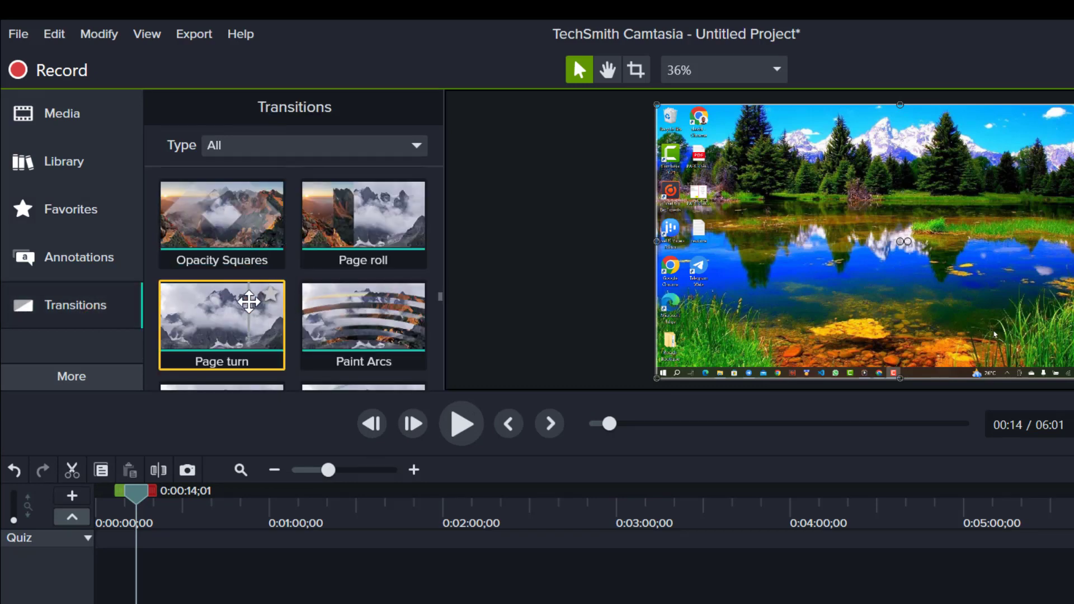
drag(441, 295, 441, 306)
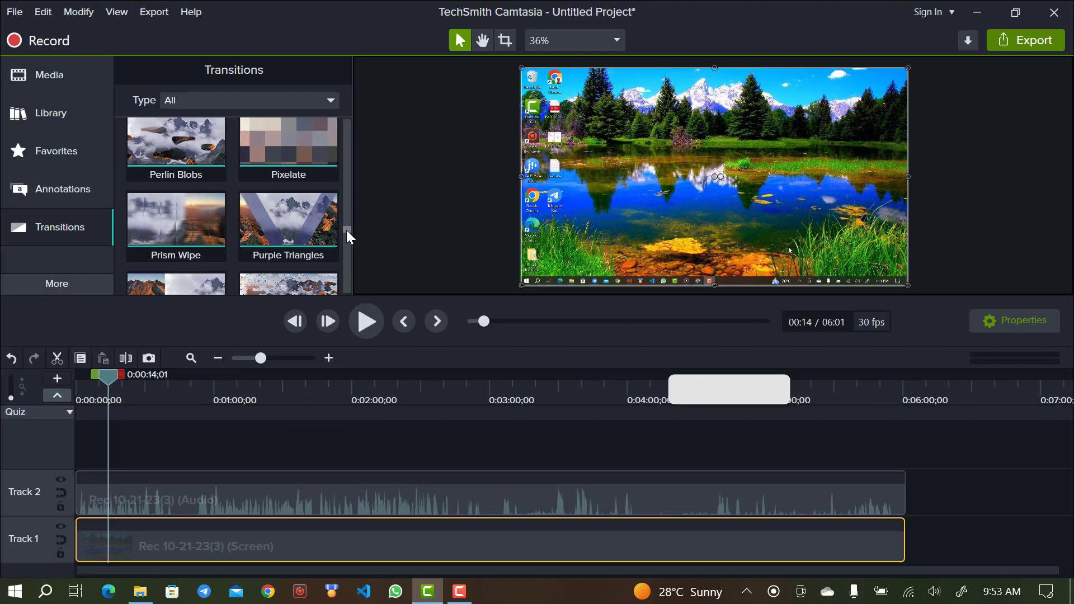
drag(346, 230, 347, 201)
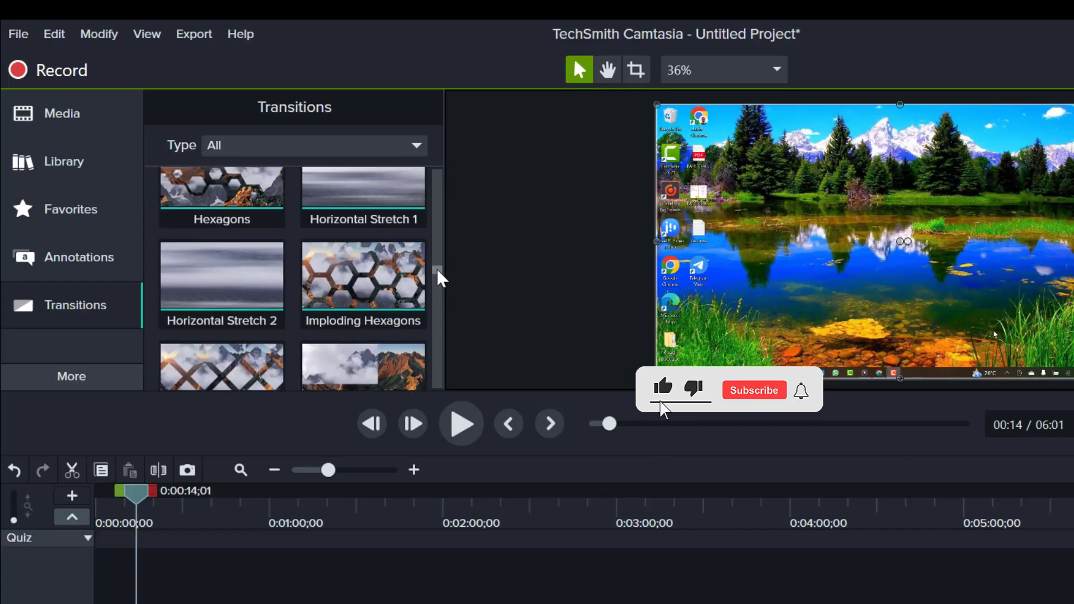
drag(438, 268, 341, 128)
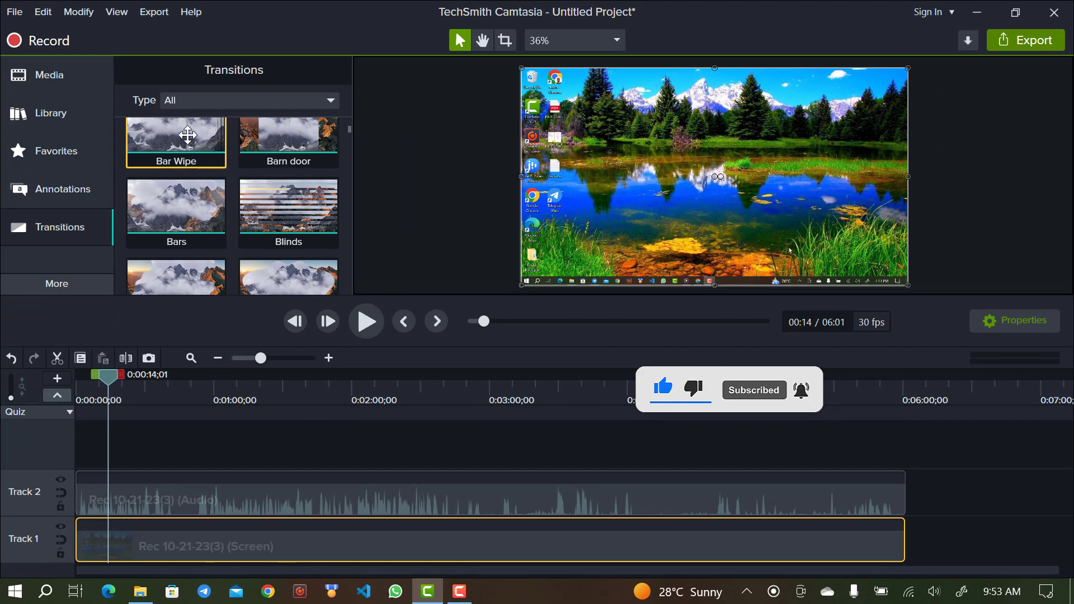
drag(187, 141, 182, 538)
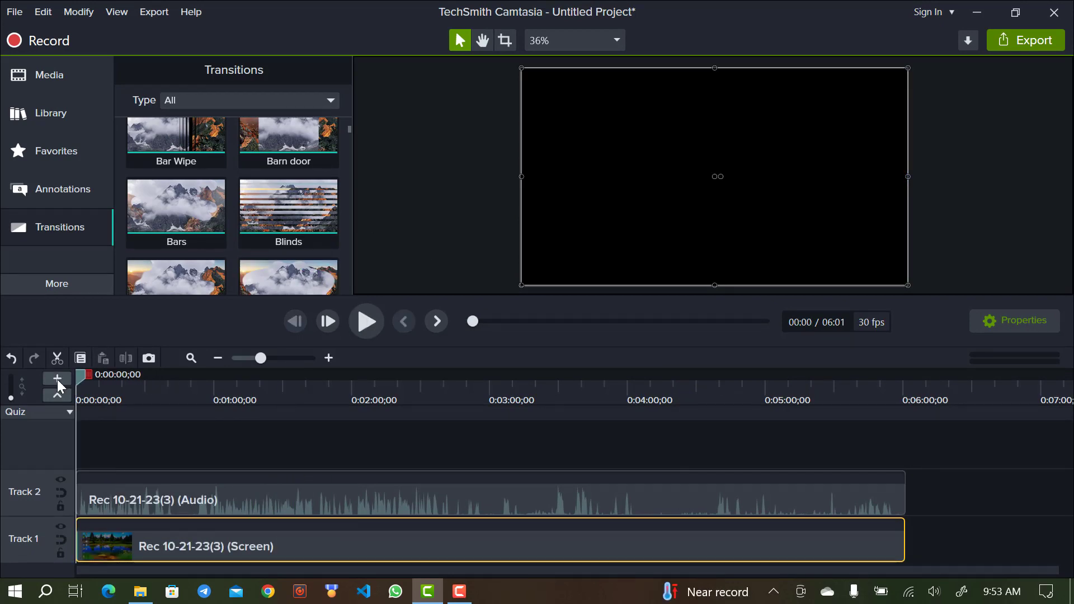
click(366, 321)
click(367, 321)
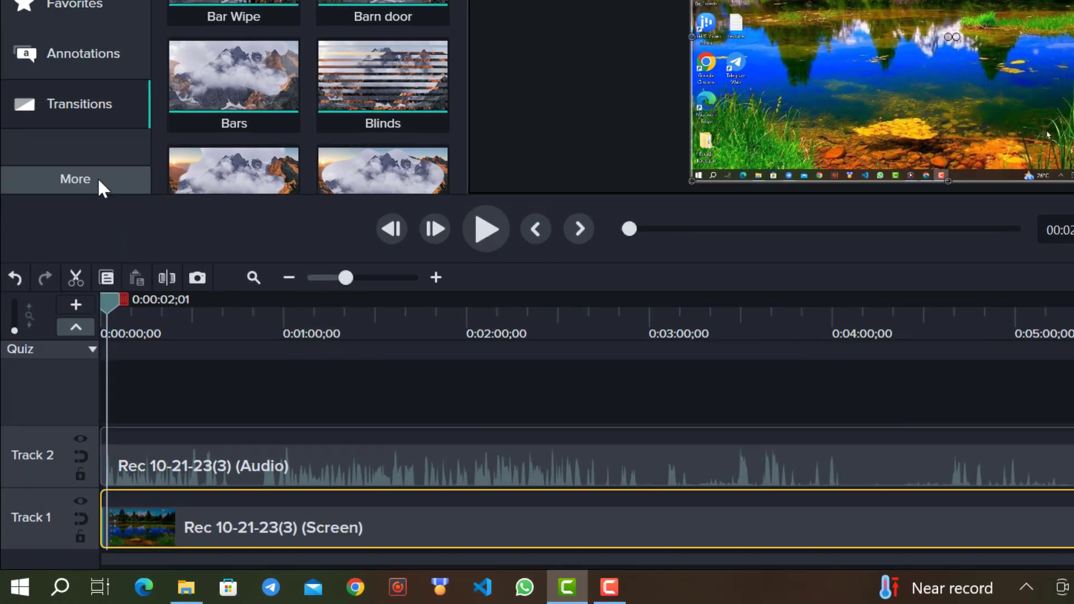
click(99, 180)
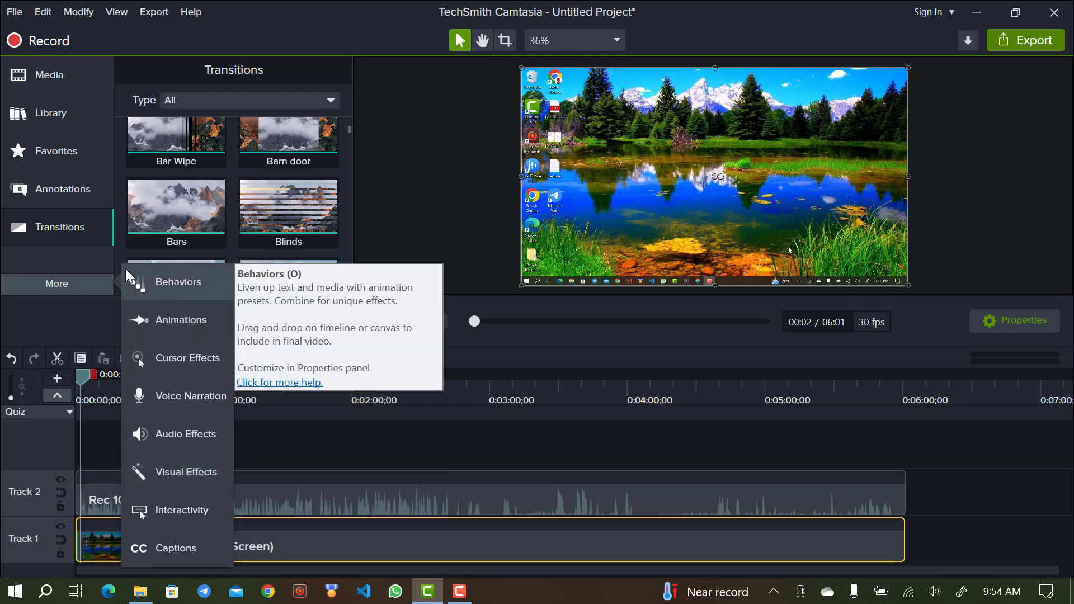
click(374, 190)
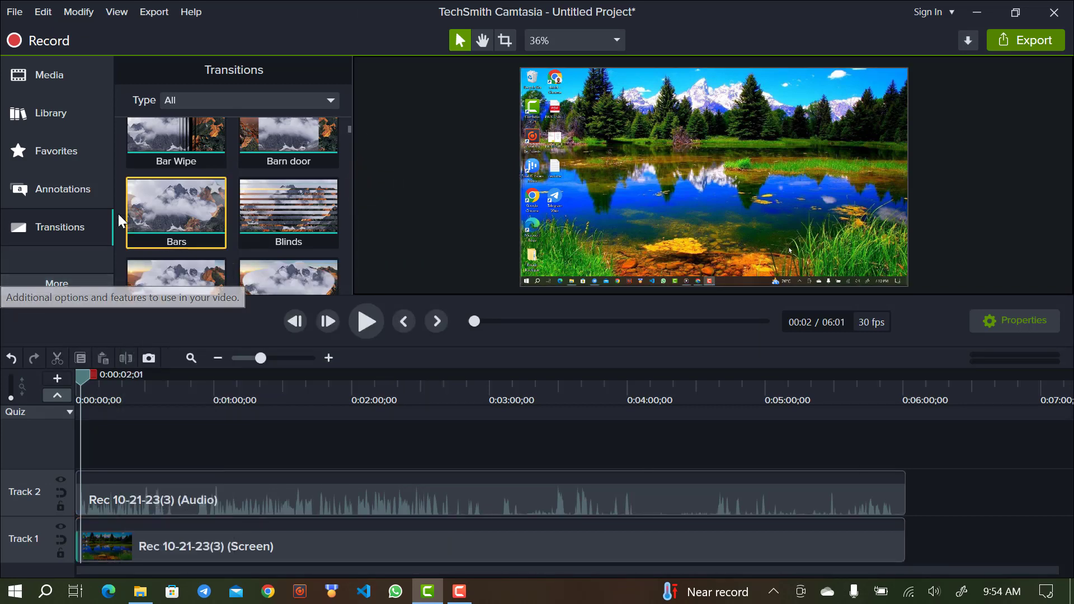
Import the image "a Car-Tracking" from the Downloads folder into the Media Bin.
click(79, 73)
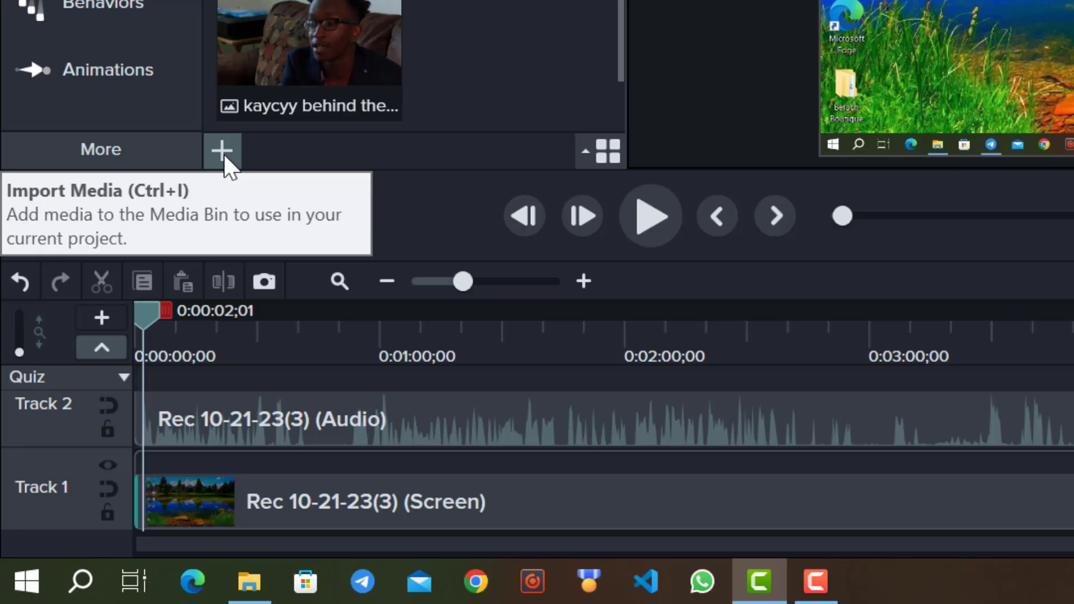
click(224, 153)
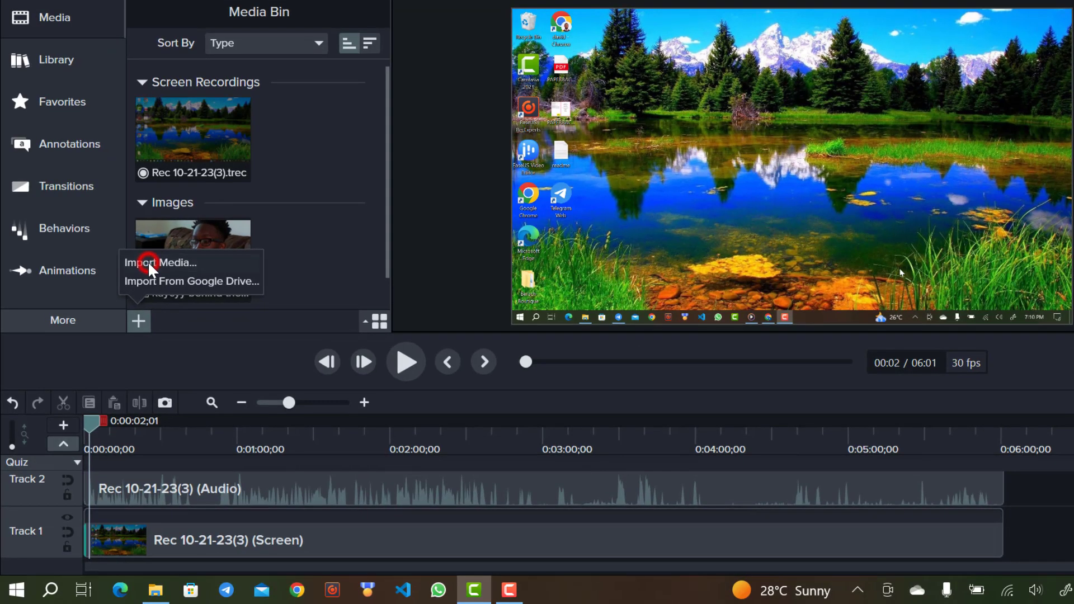
click(237, 55)
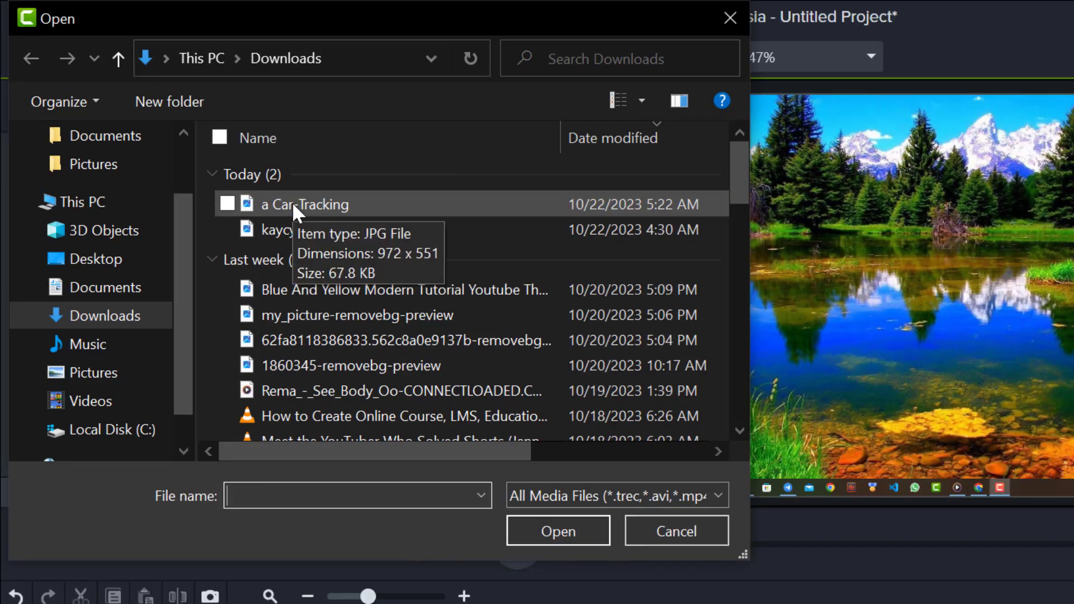
click(308, 218)
click(489, 450)
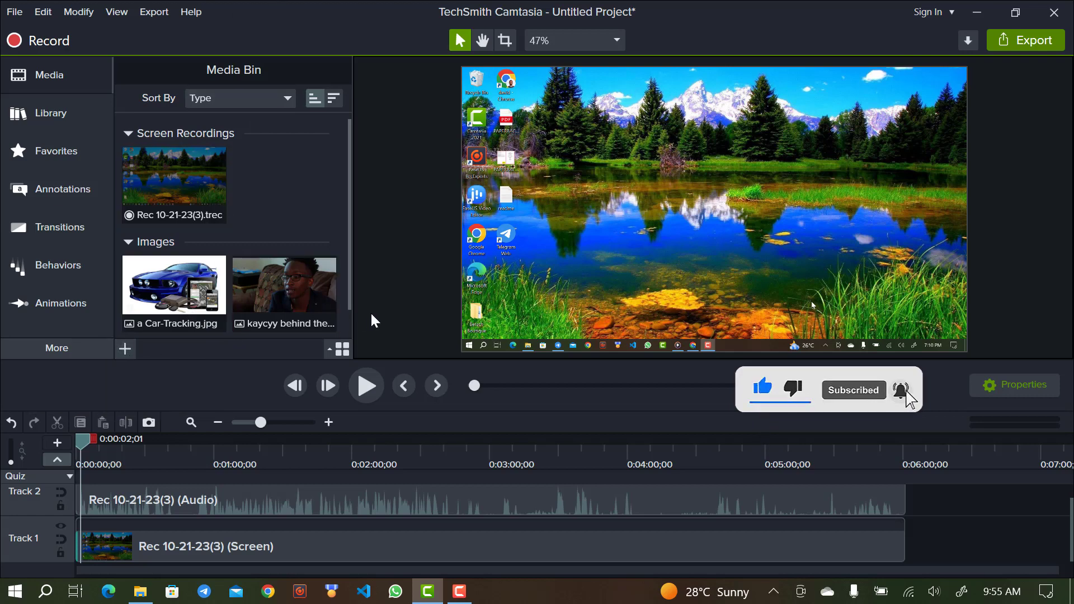
Try the single large and the smaller thumbnail views of the Media Bin and restore the two-column thumbnails.
click(341, 348)
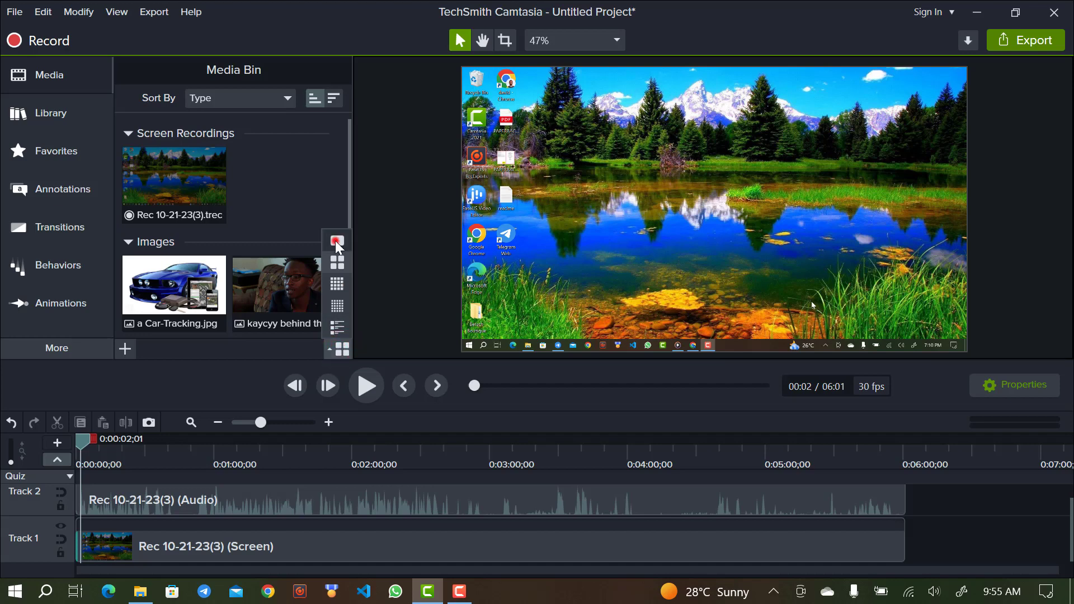
click(336, 242)
click(339, 348)
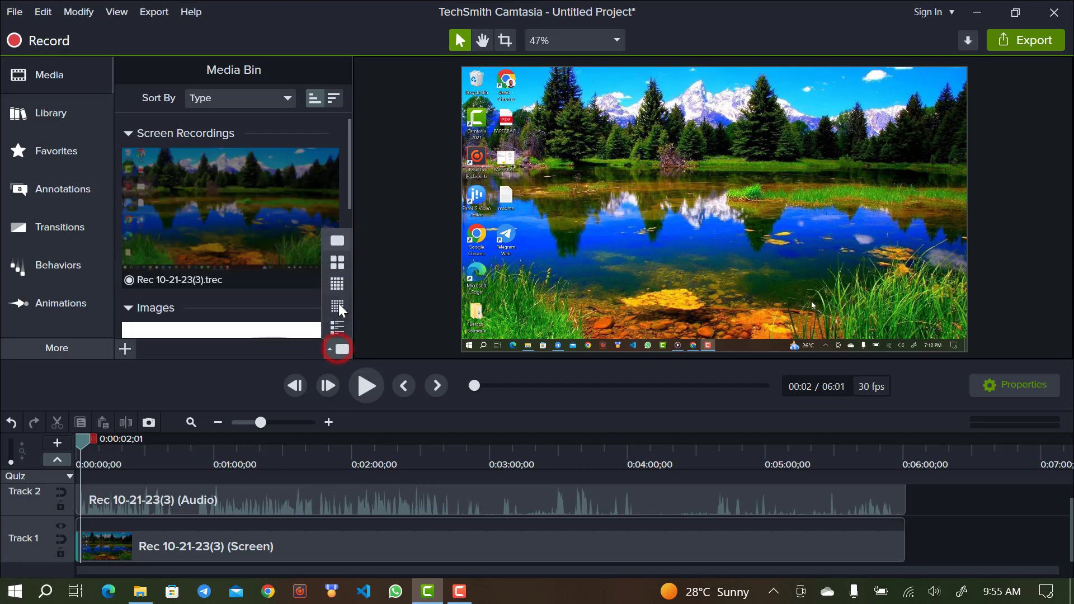
click(338, 262)
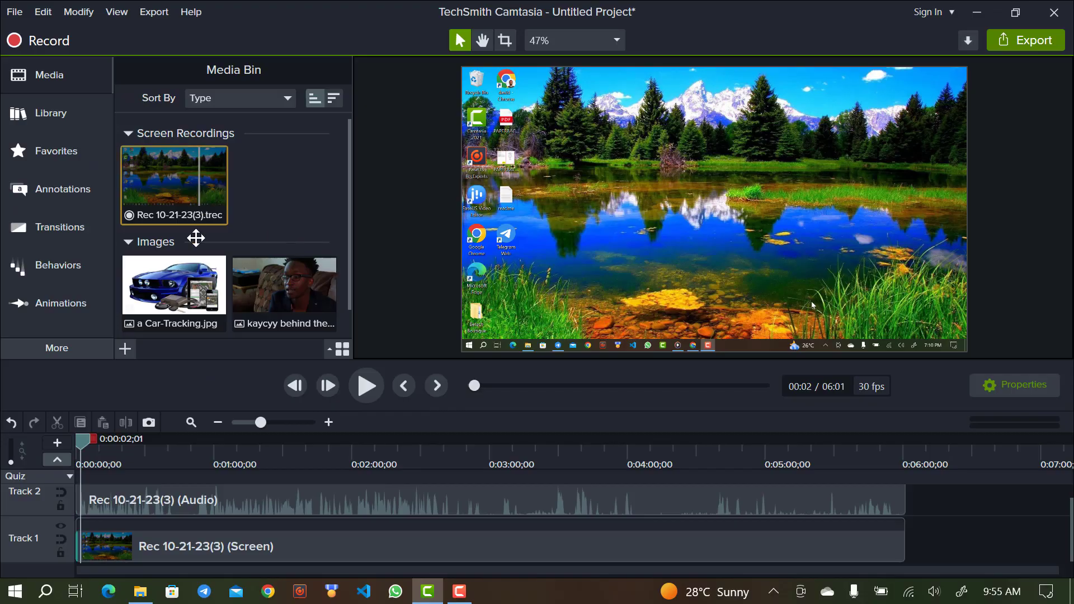
click(341, 348)
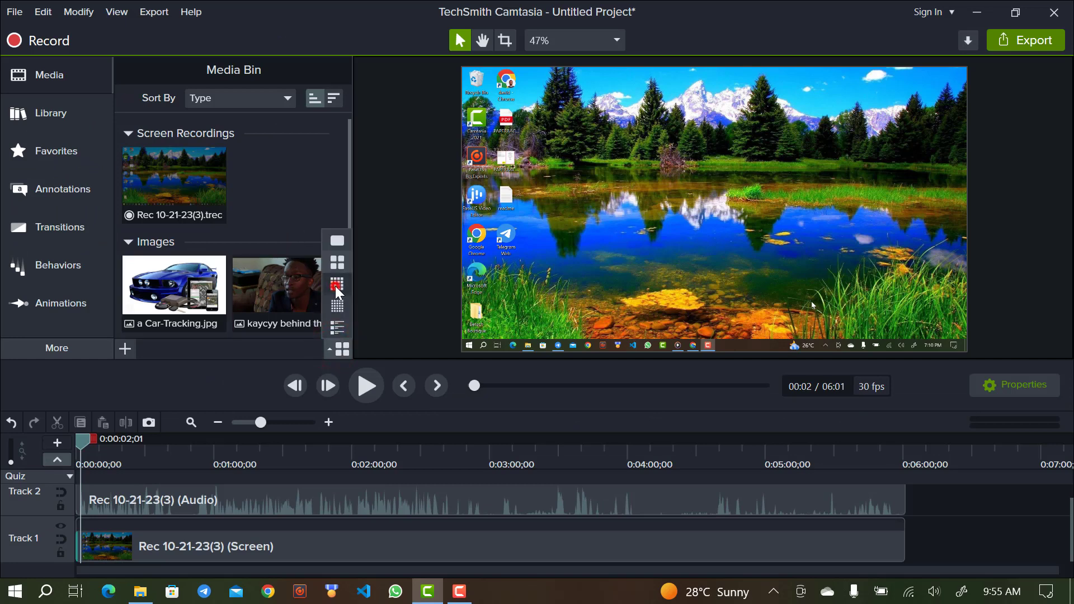
click(336, 286)
click(334, 265)
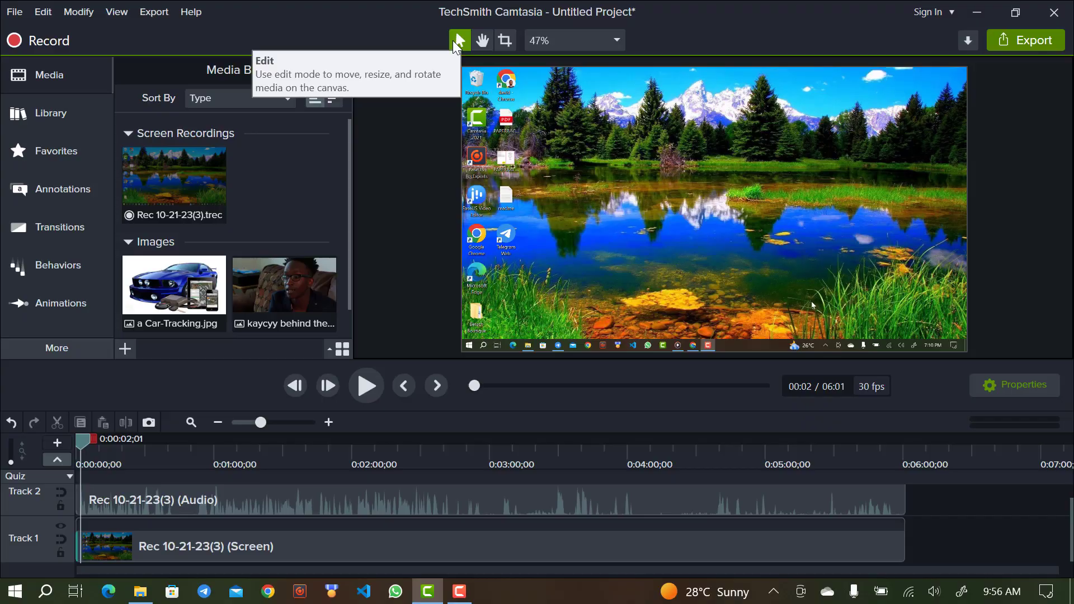
Select the screen recording on the canvas and shift the canvas view with the Pan tool.
drag(571, 150, 580, 177)
click(482, 40)
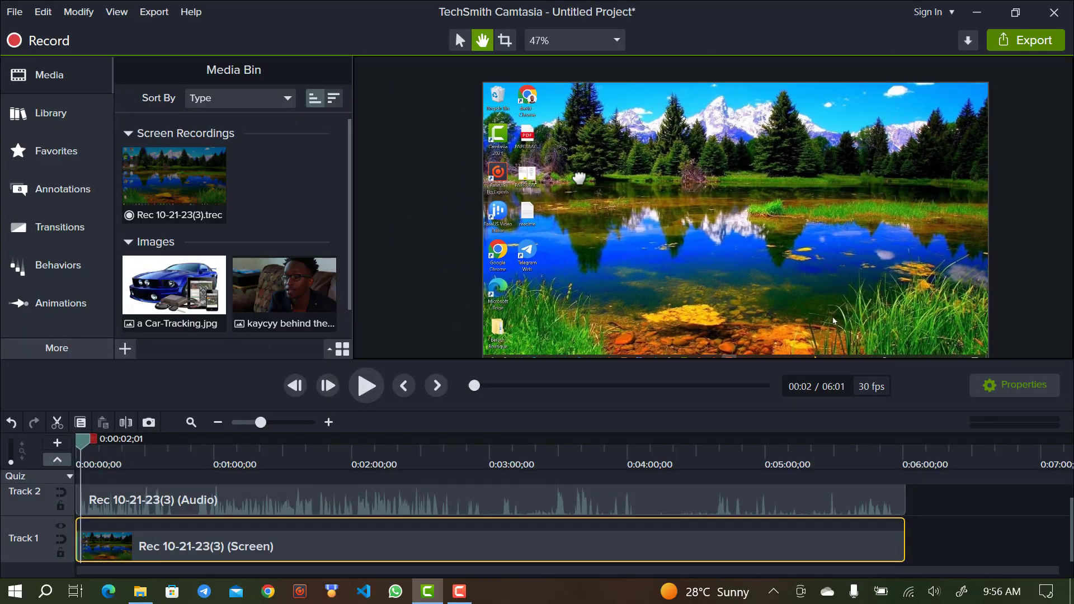
drag(580, 177, 567, 176)
Try cropping the screen recording from its upper-left corner and restore its full frame.
click(506, 40)
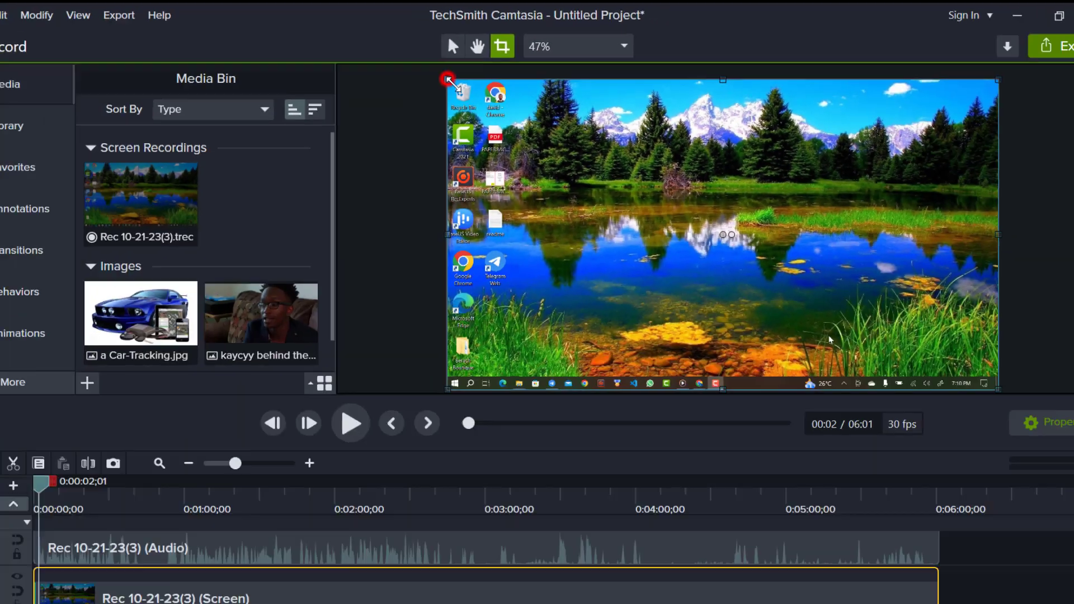
drag(319, 230, 628, 433)
drag(572, 153, 446, 77)
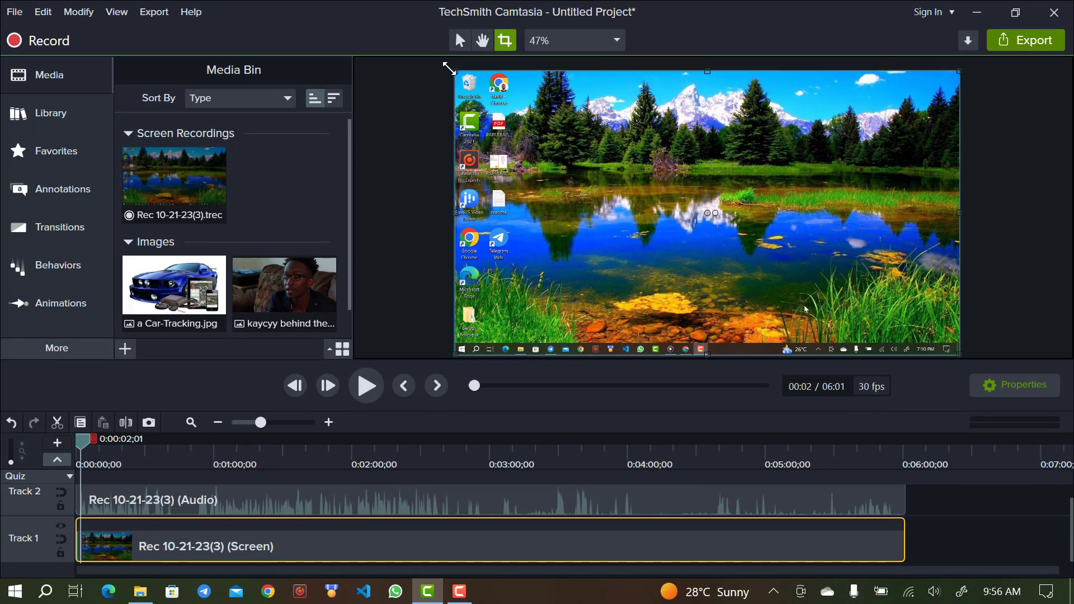
Try canvas zoom levels of 25% and 100%, then fit the whole canvas back into the view.
click(587, 38)
click(490, 62)
click(581, 38)
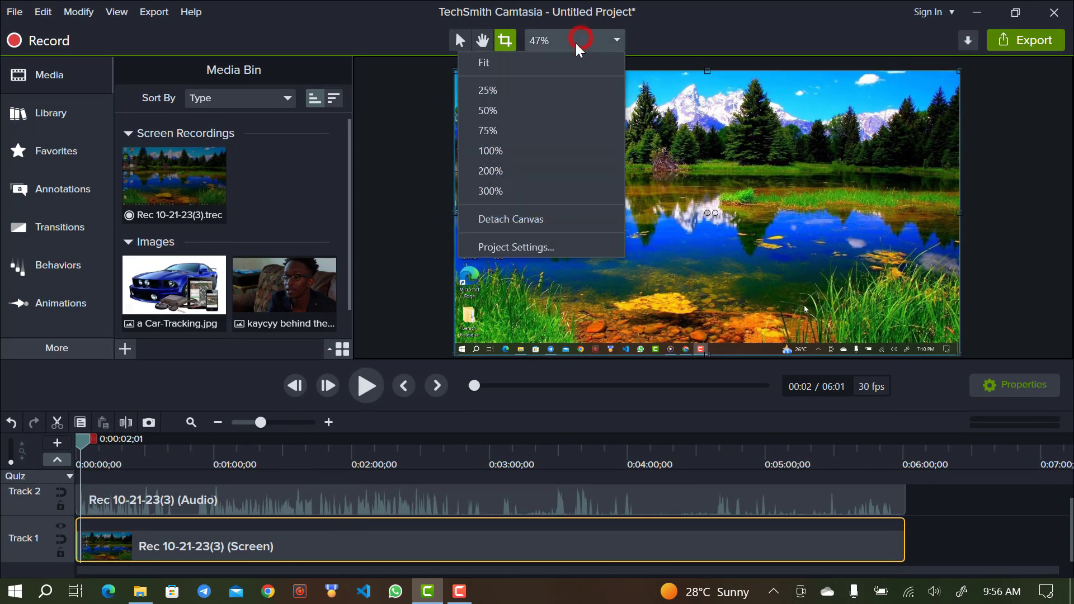
click(520, 92)
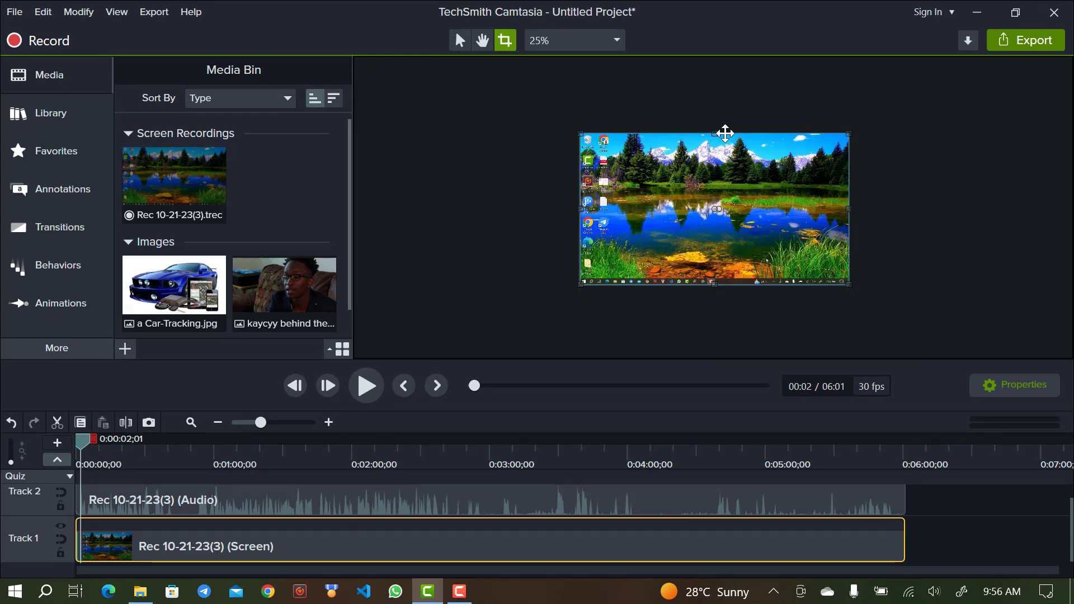
click(587, 40)
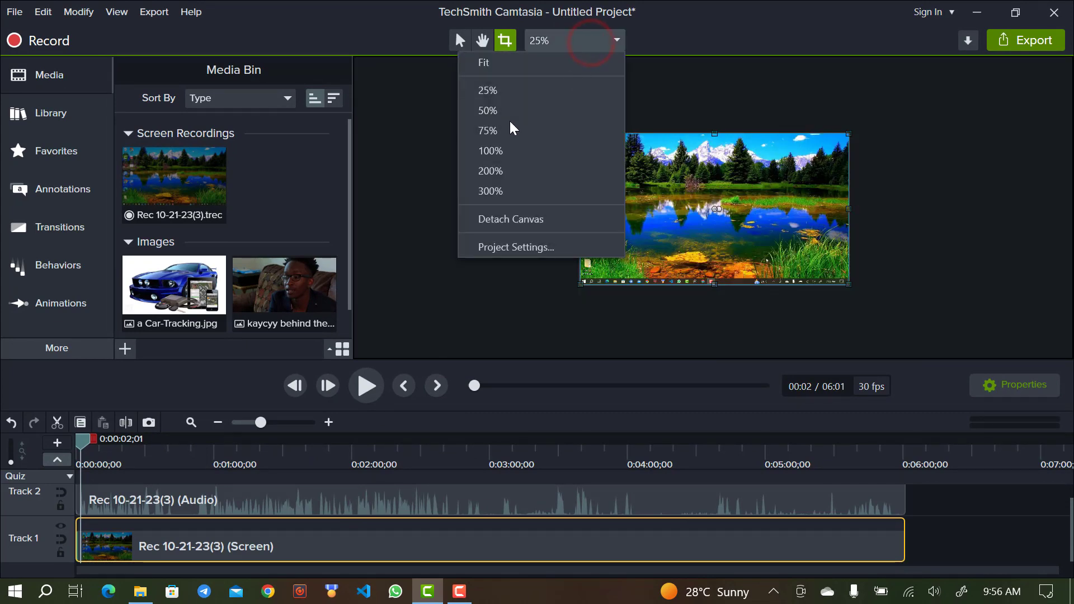
click(512, 147)
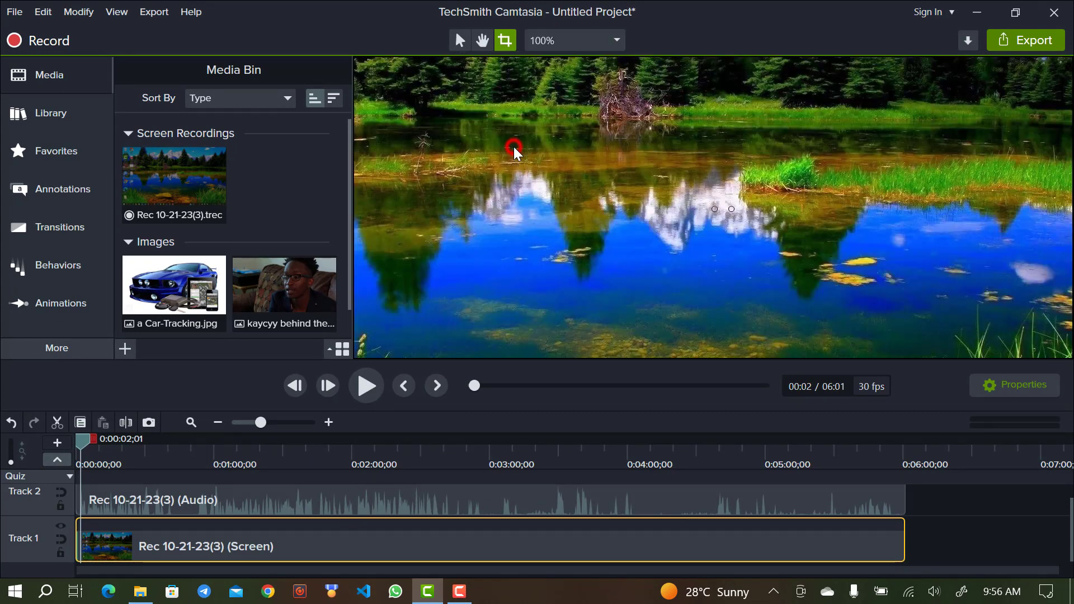
click(601, 46)
click(538, 68)
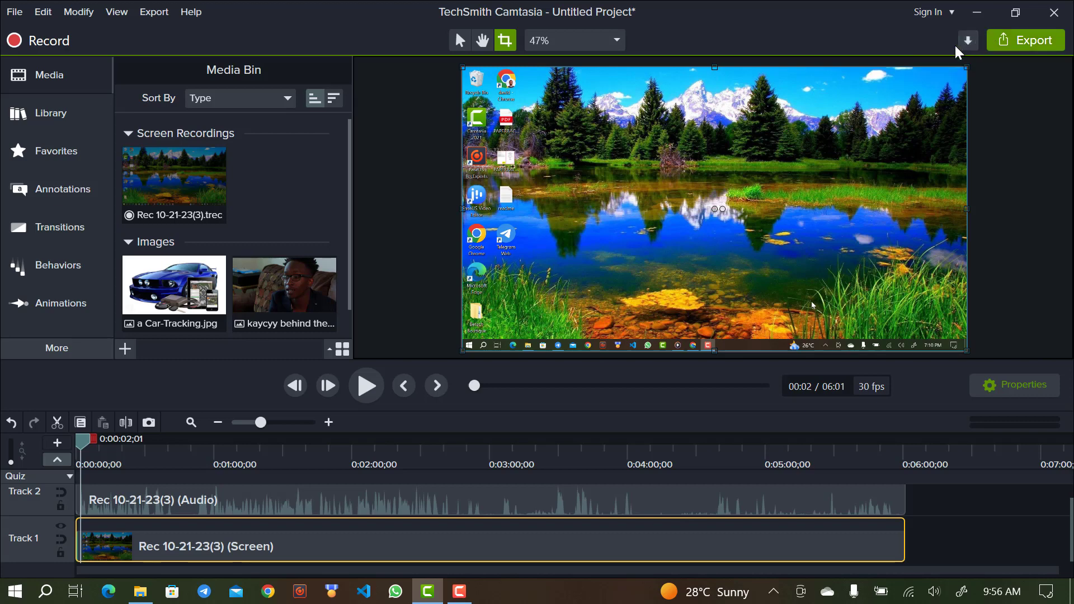
Review the available export destinations, including the custom production options, and close the list.
click(1014, 39)
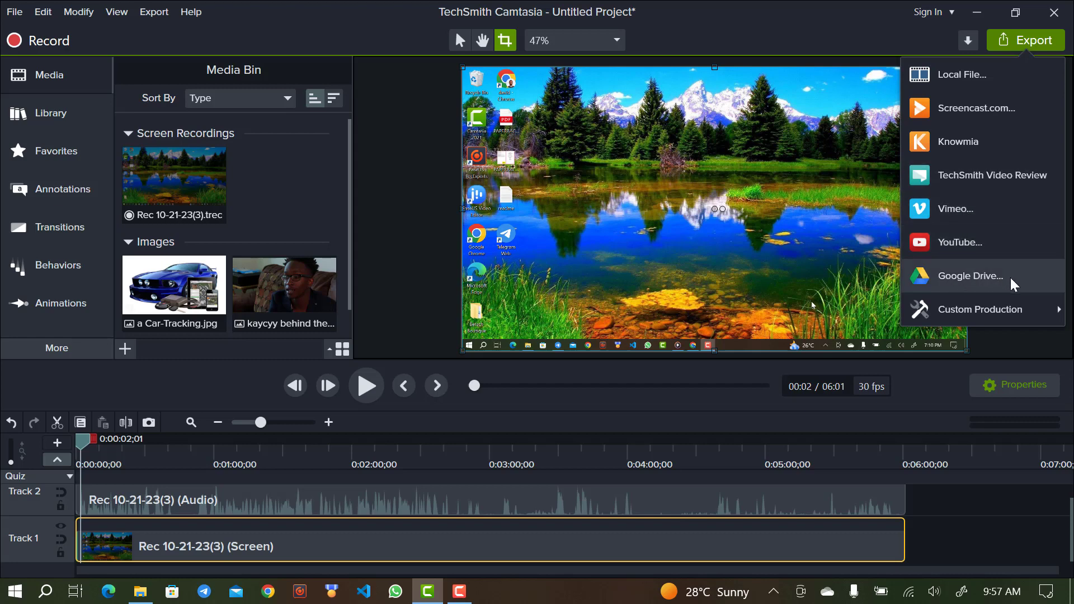
mouse_move(961, 314)
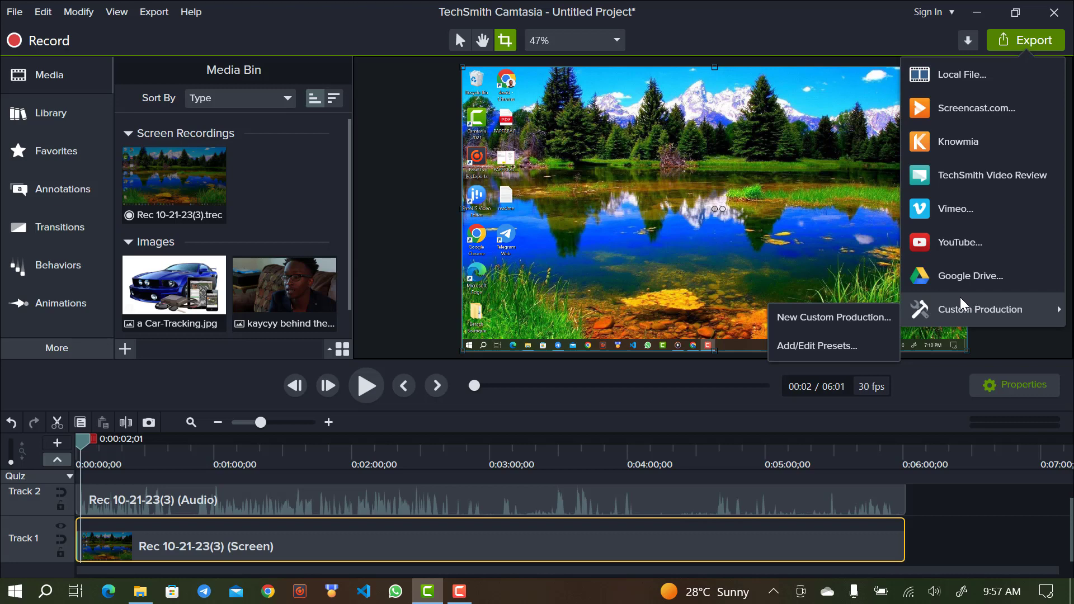
click(925, 108)
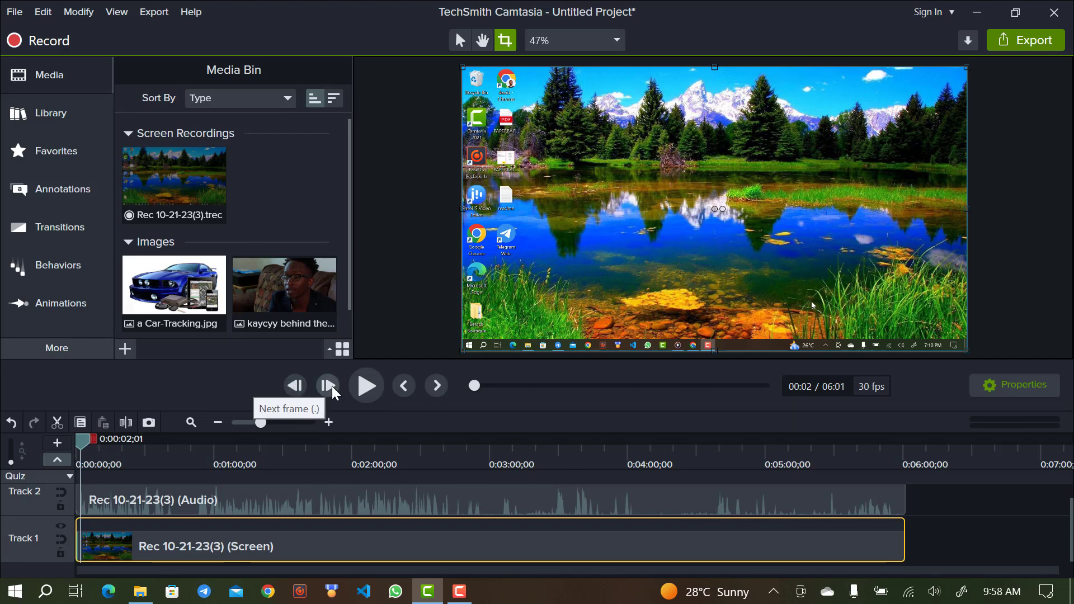
Play and pause the recording briefly, then move the playhead back and forth between the start and end of the media.
click(367, 387)
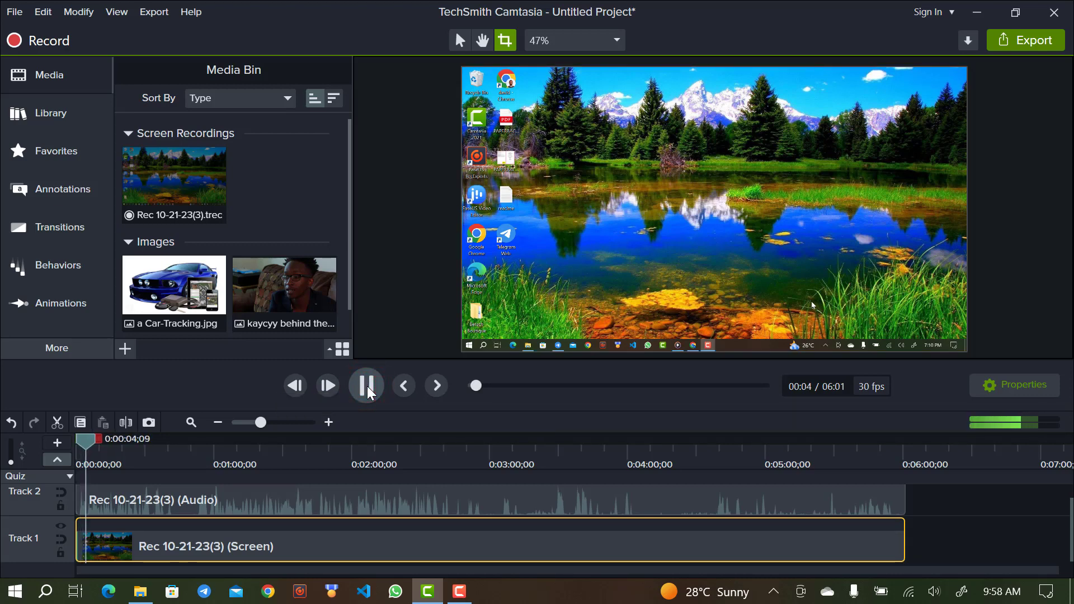
click(367, 386)
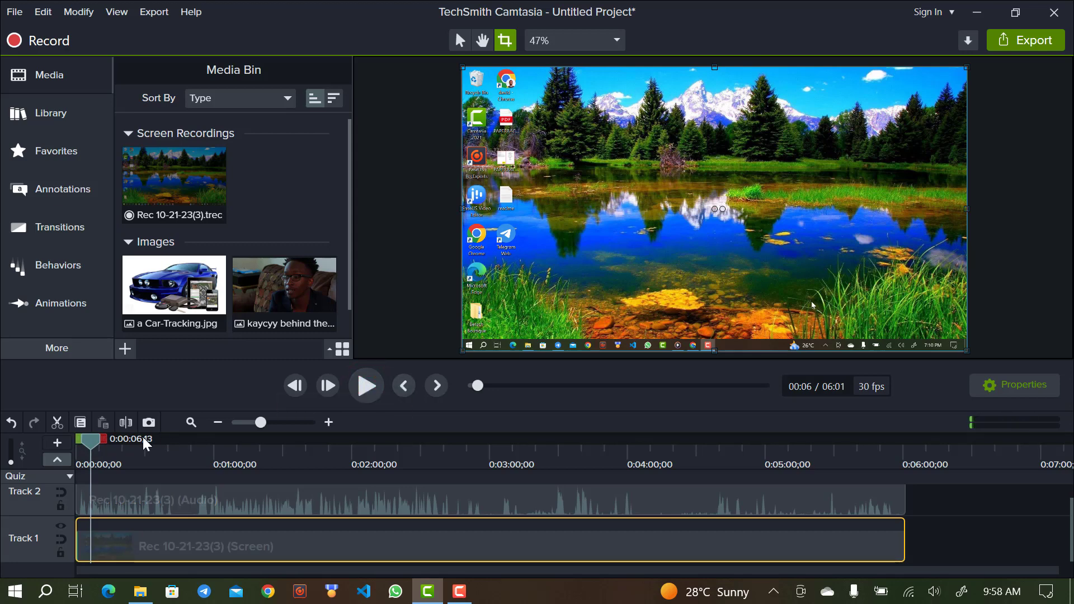
click(399, 386)
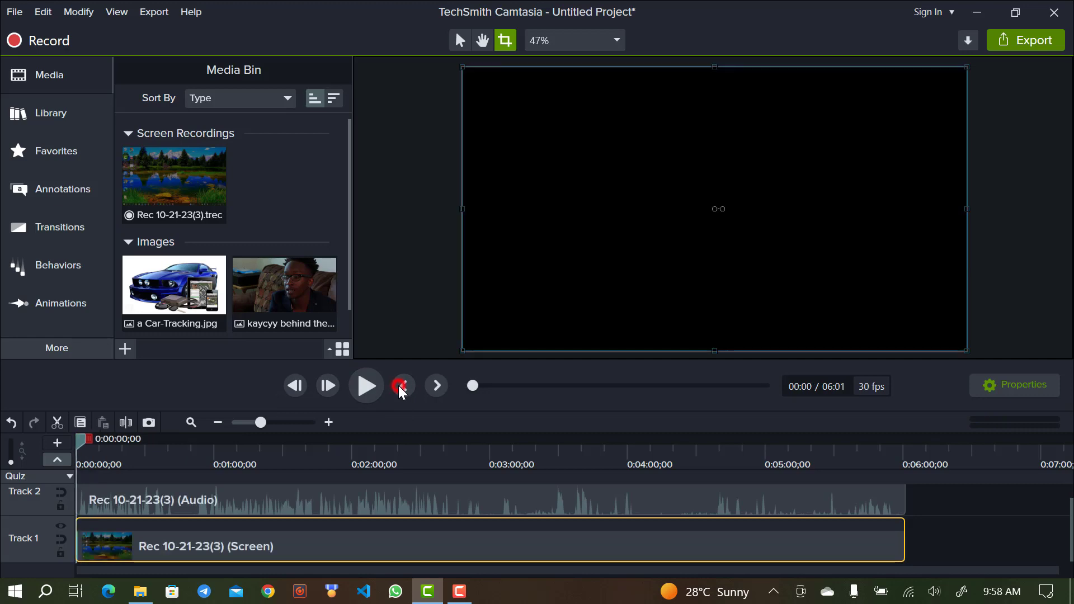
click(440, 386)
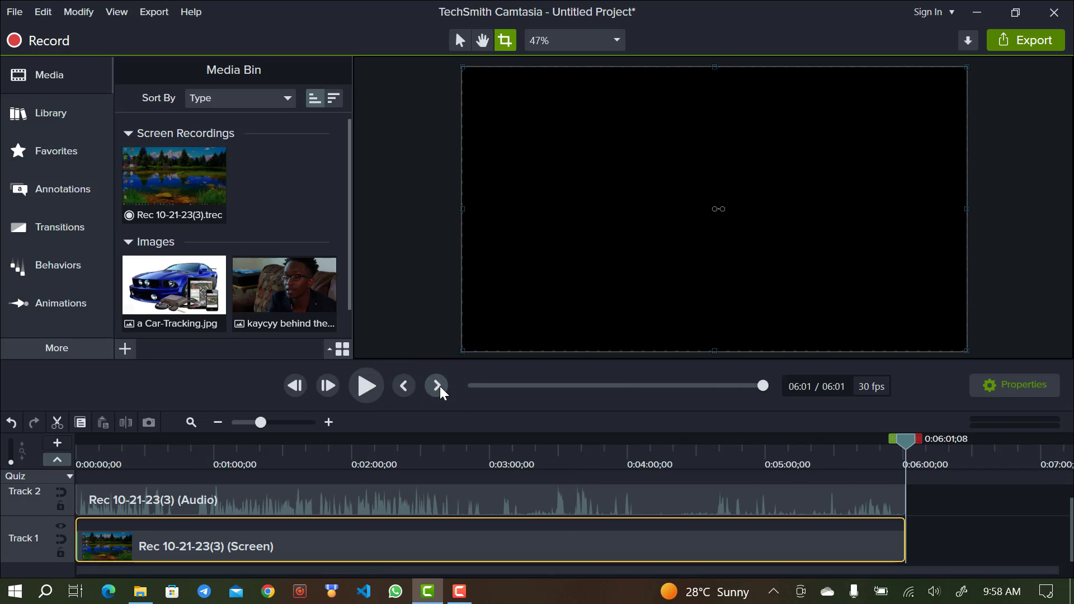
click(395, 388)
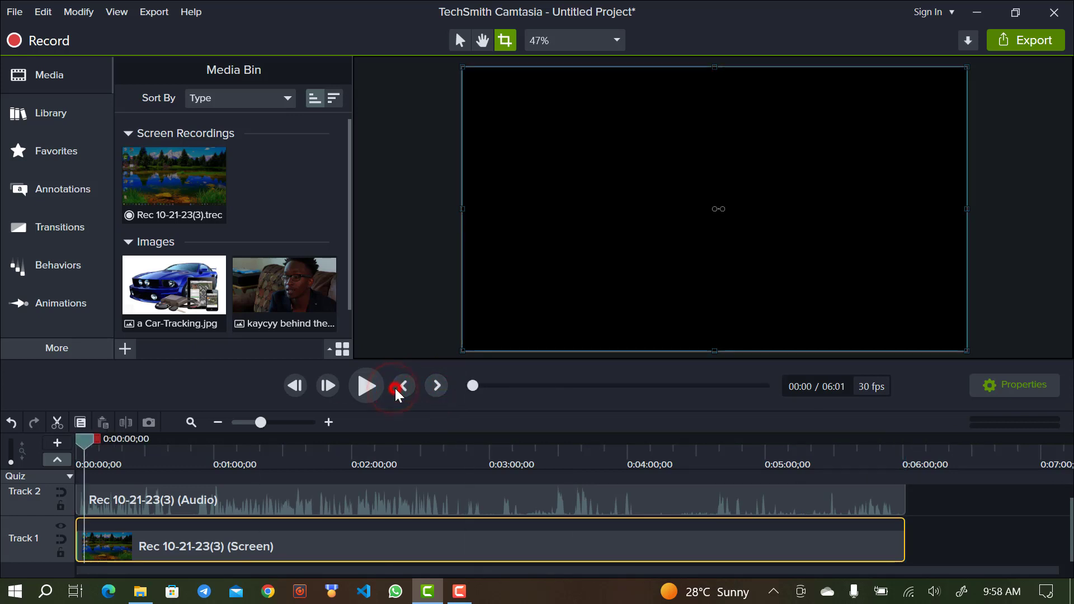
click(440, 390)
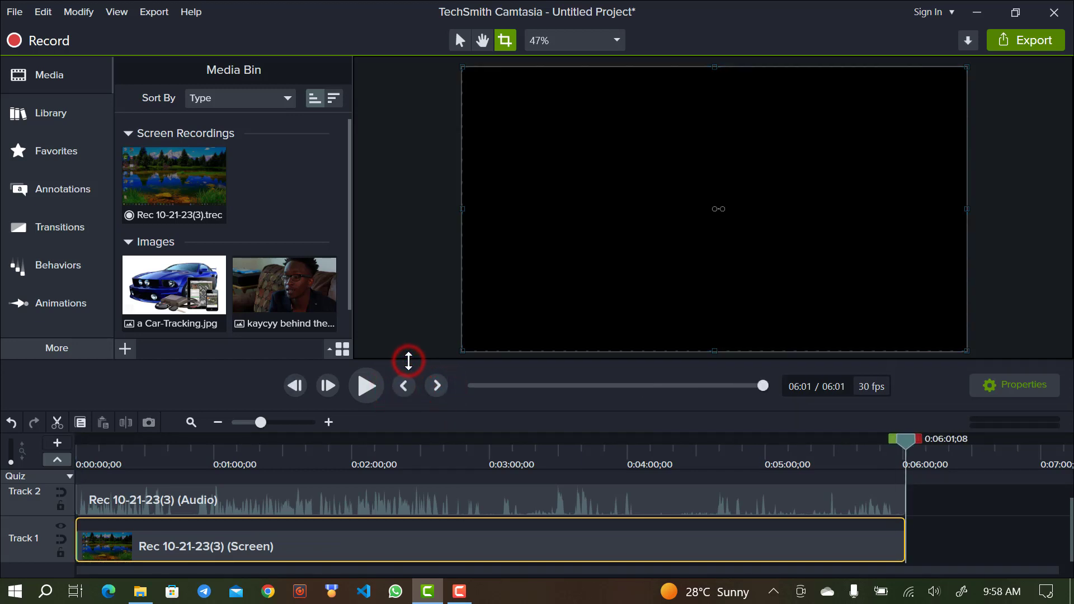
Make the timeline area slightly taller, play a few seconds of the recording and return the playhead to the start.
drag(409, 361, 411, 411)
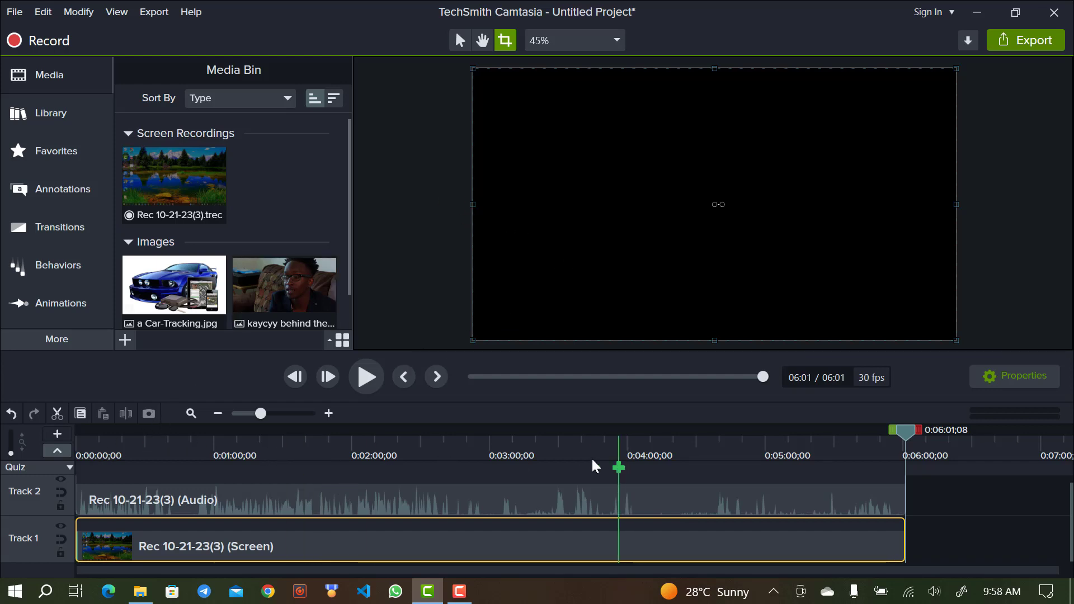
click(405, 380)
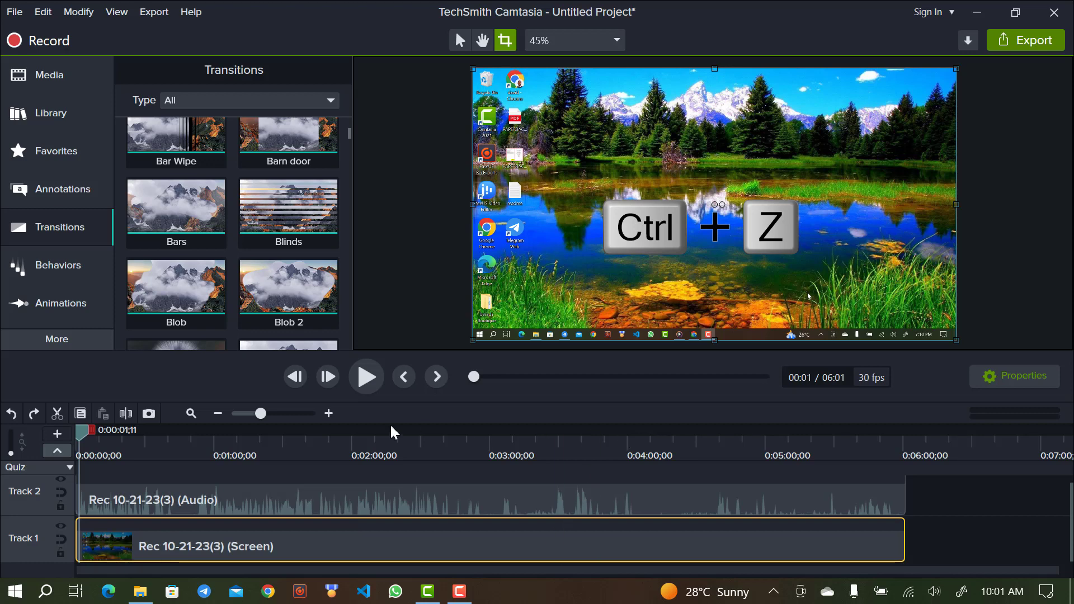
click(363, 381)
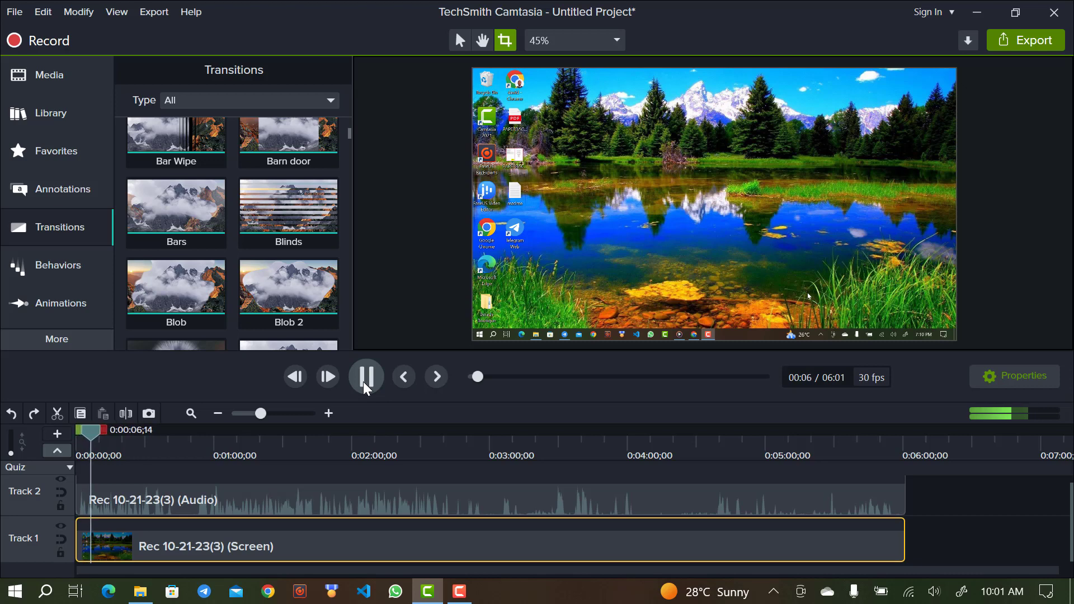
click(364, 382)
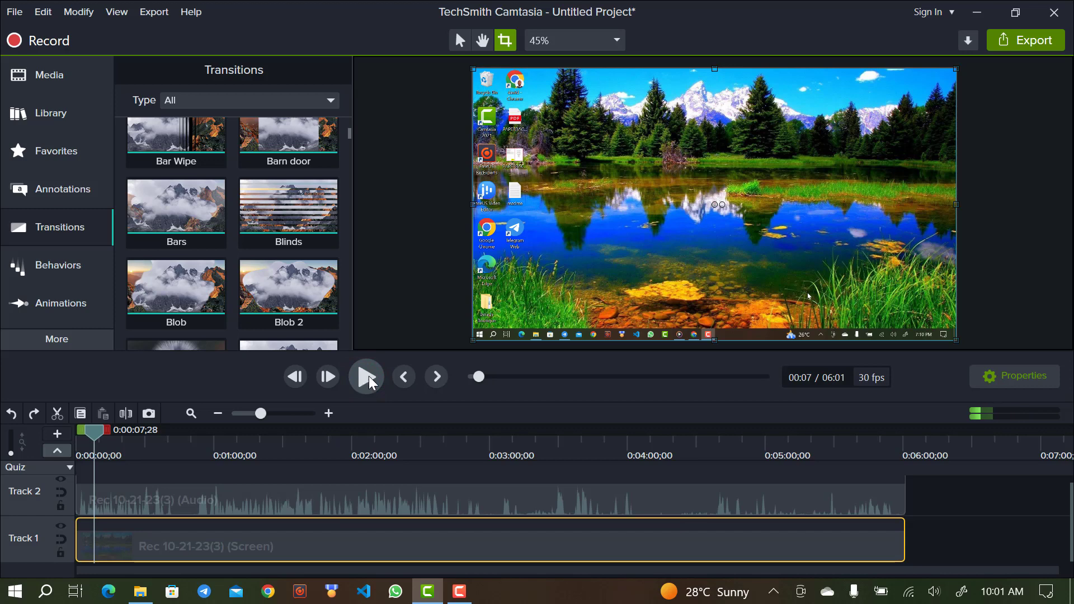
click(404, 372)
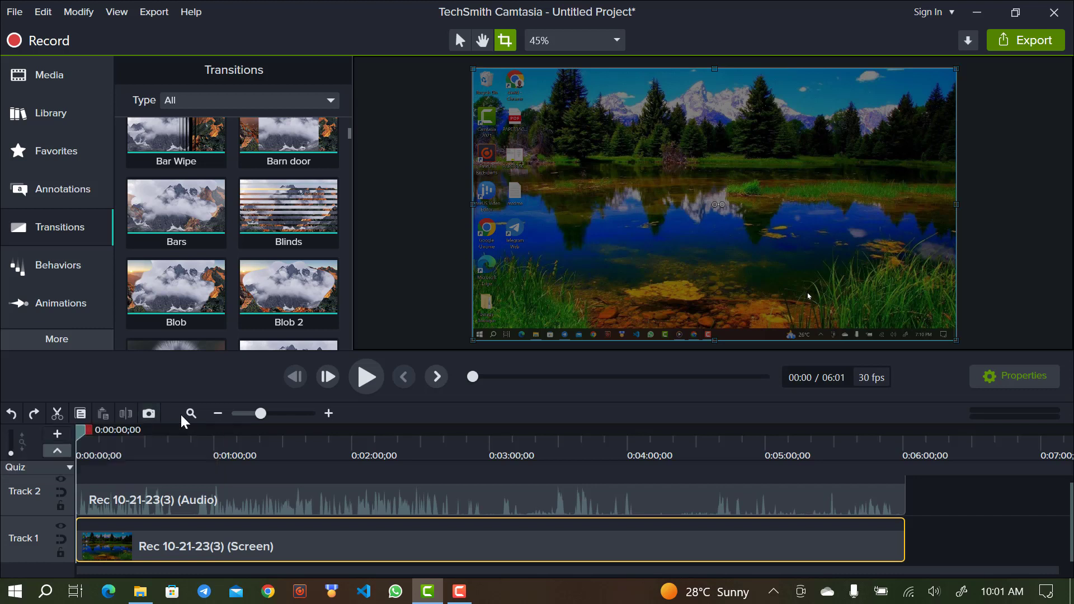
Zoom the timeline in to fractions of a second, zoom it out to two-minute divisions, and try the track height adjustment.
click(148, 412)
drag(260, 414, 308, 414)
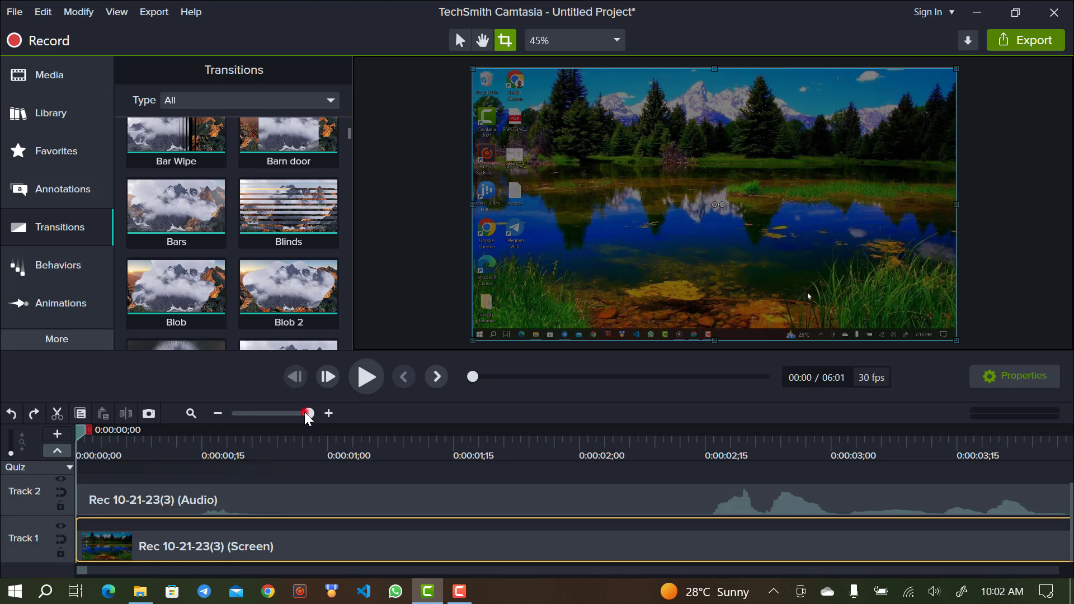
drag(307, 417, 219, 414)
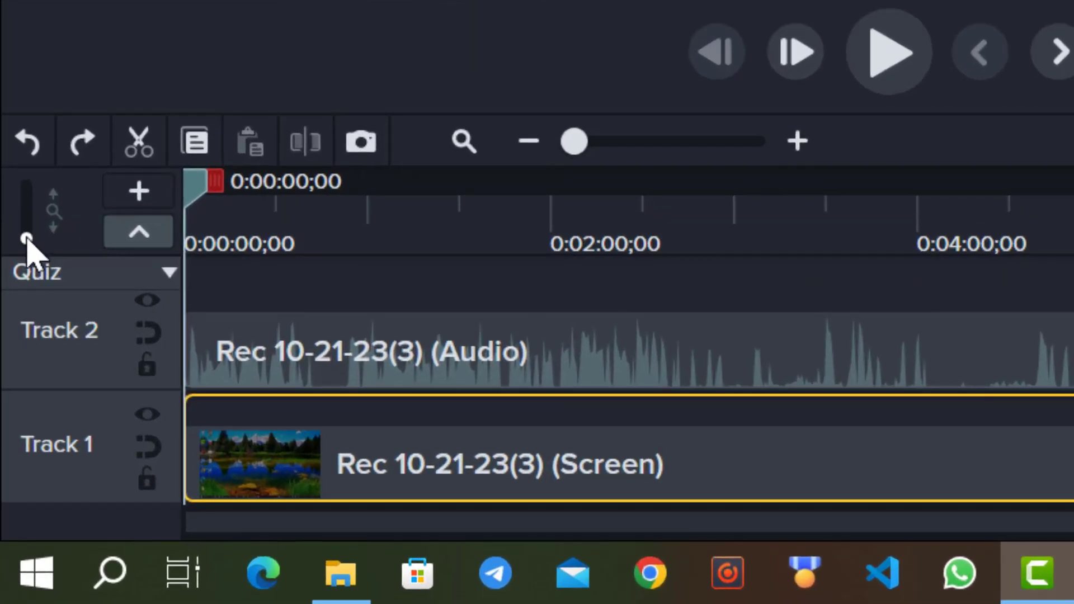
drag(26, 239, 18, 224)
mouse_move(8, 404)
mouse_down()
mouse_move(7, 388)
mouse_move(12, 414)
mouse_up()
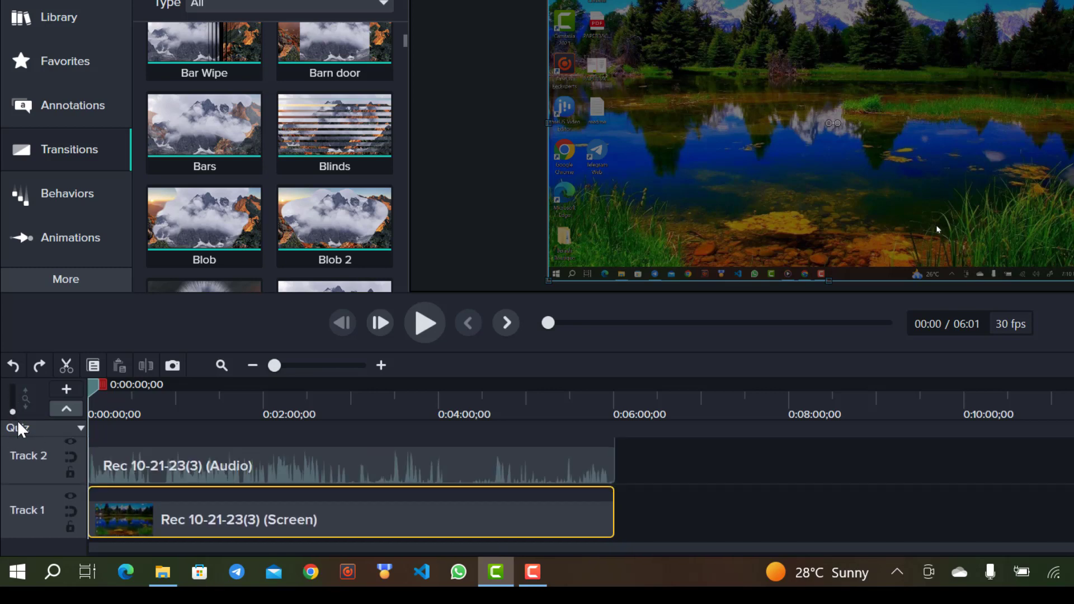
Try adding two empty tracks above Track 2 and undo both additions.
click(66, 389)
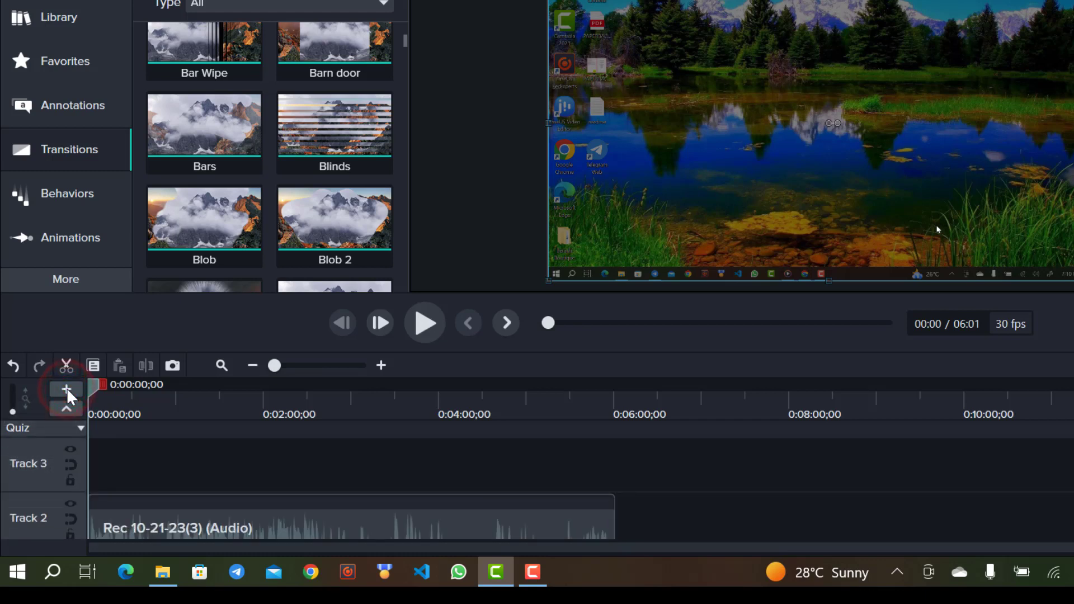
click(66, 389)
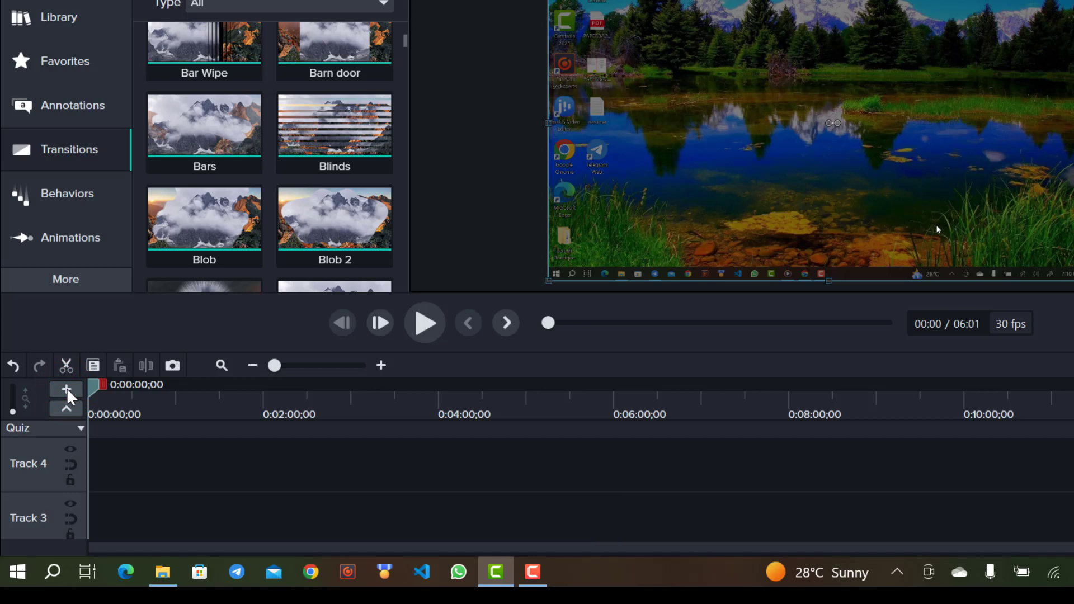
key(ctrl+z)
key(ctrl+z)
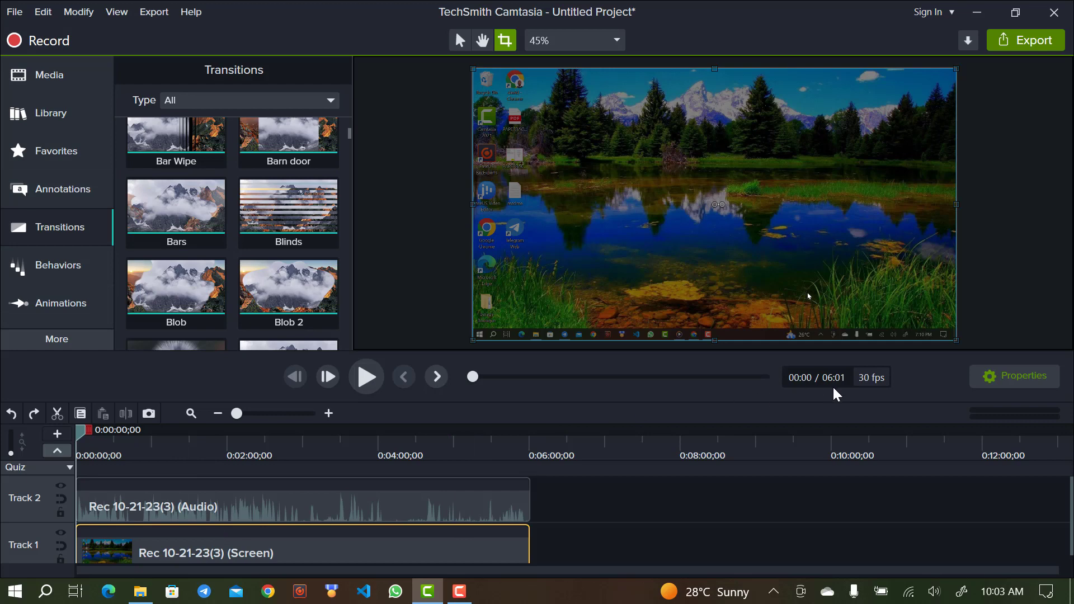
Show the clip properties and examine those of the audio clip and of the screen recording clip.
click(1009, 374)
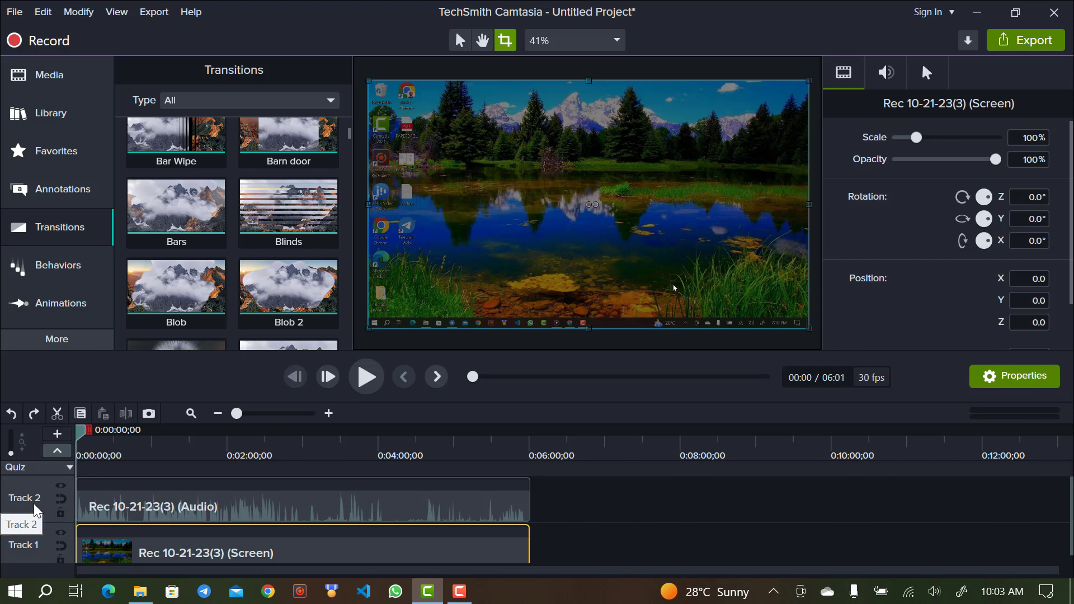
click(132, 509)
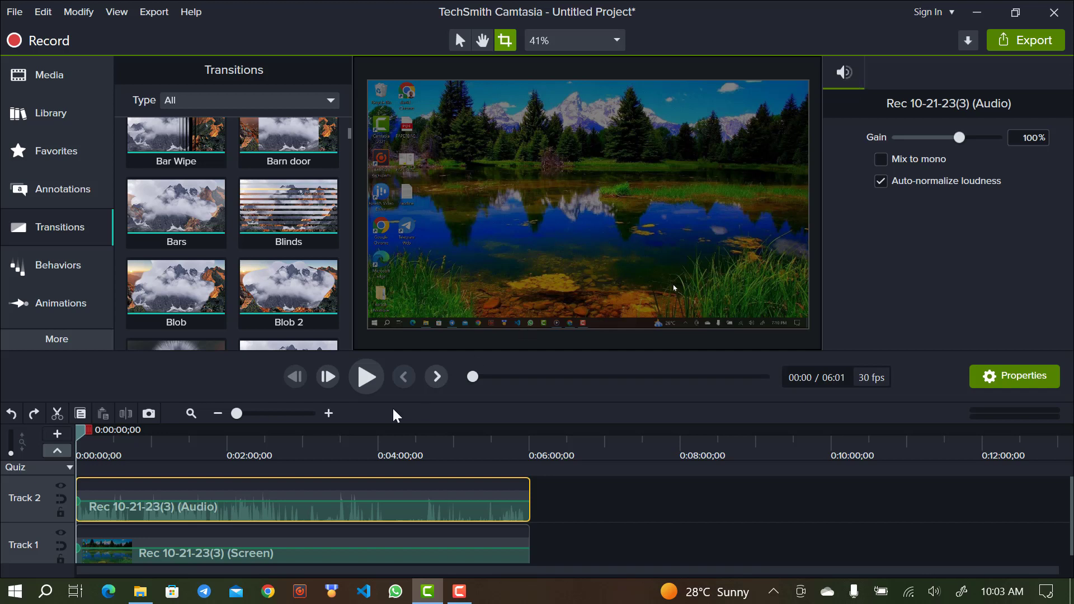
click(253, 559)
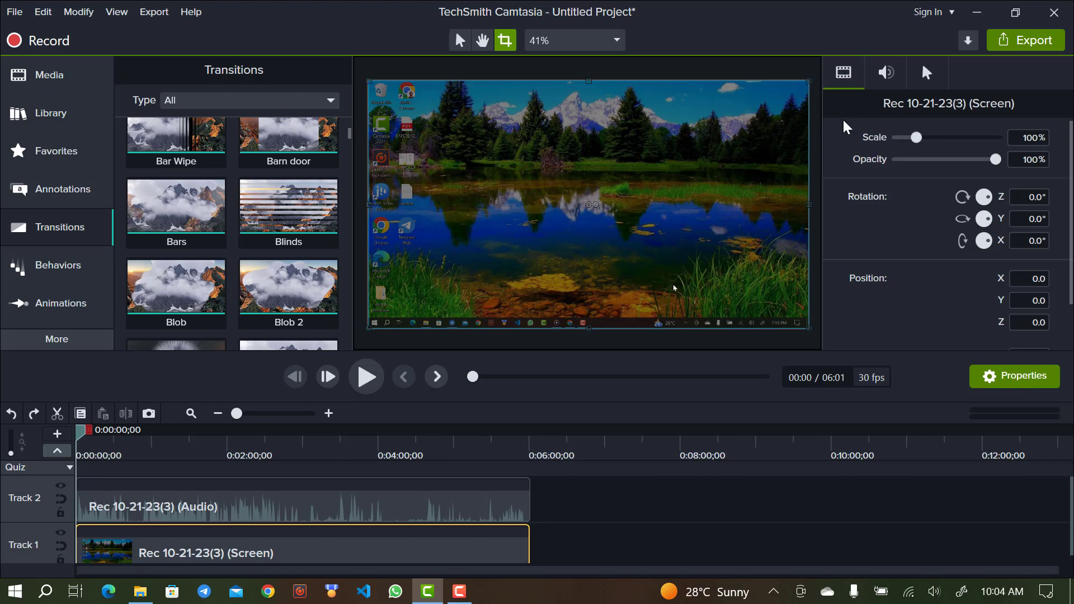
Scale the screen recording down to 80.3% and try its opacity control, ending at 100%.
mouse_move(916, 137)
mouse_down()
mouse_move(972, 142)
mouse_move(913, 139)
mouse_up()
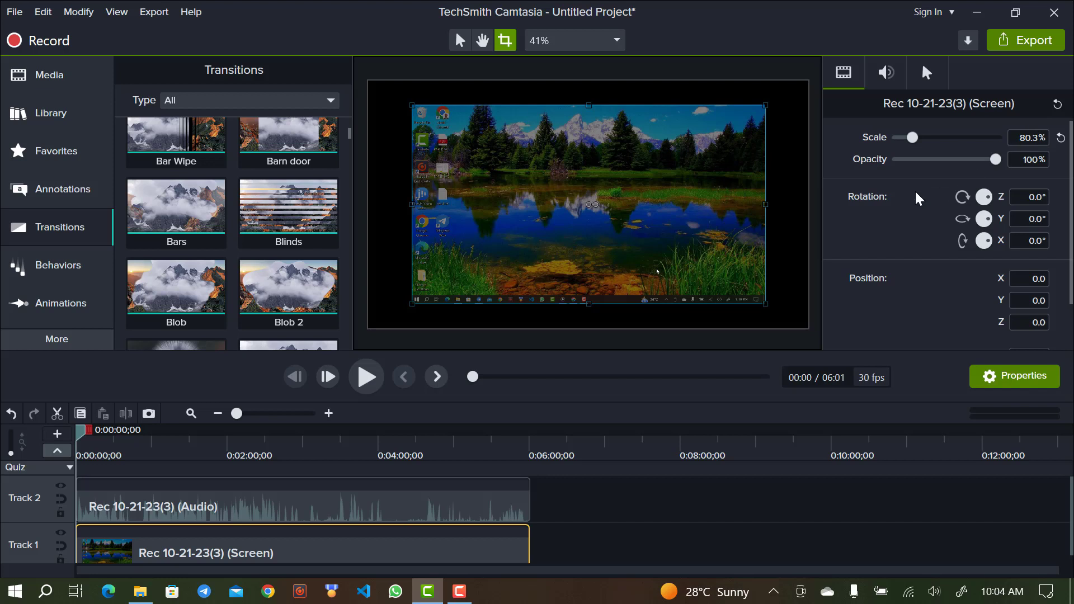
click(995, 158)
mouse_move(997, 161)
mouse_down()
mouse_move(922, 186)
mouse_move(1000, 173)
mouse_up()
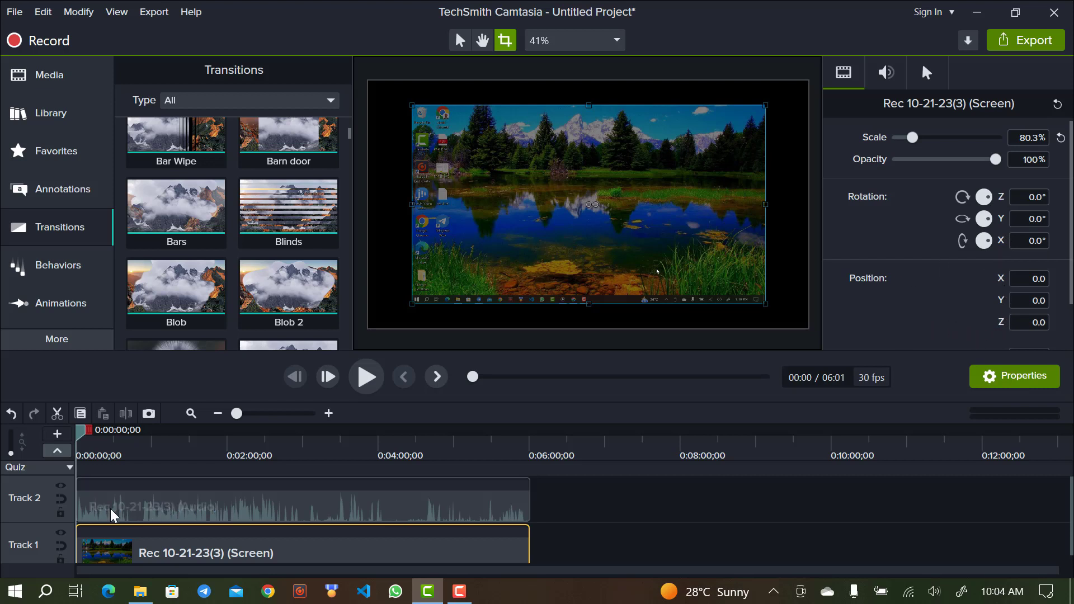
Raise the gain of the Track 2 audio clip to 199% and review its mono mix and auto-normalize loudness options.
click(175, 508)
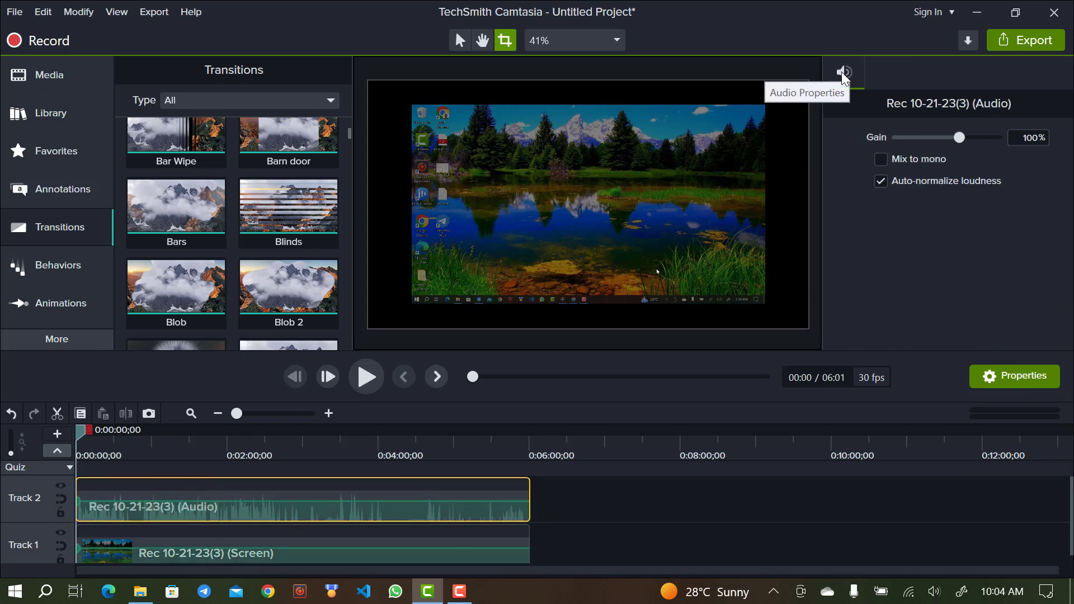
mouse_move(959, 138)
mouse_down()
mouse_move(908, 149)
mouse_move(983, 140)
mouse_up()
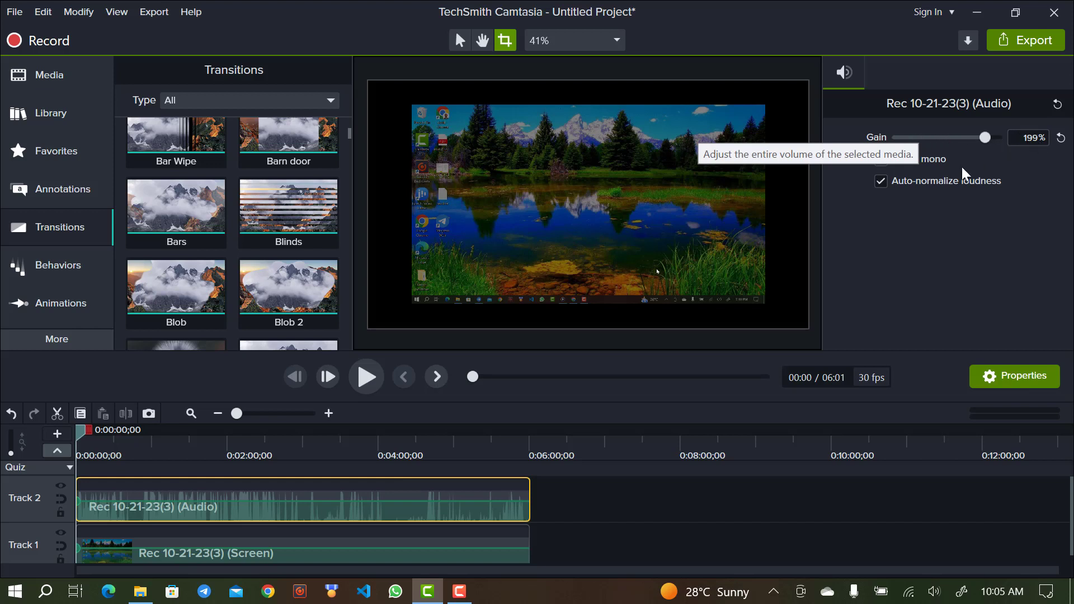
click(945, 169)
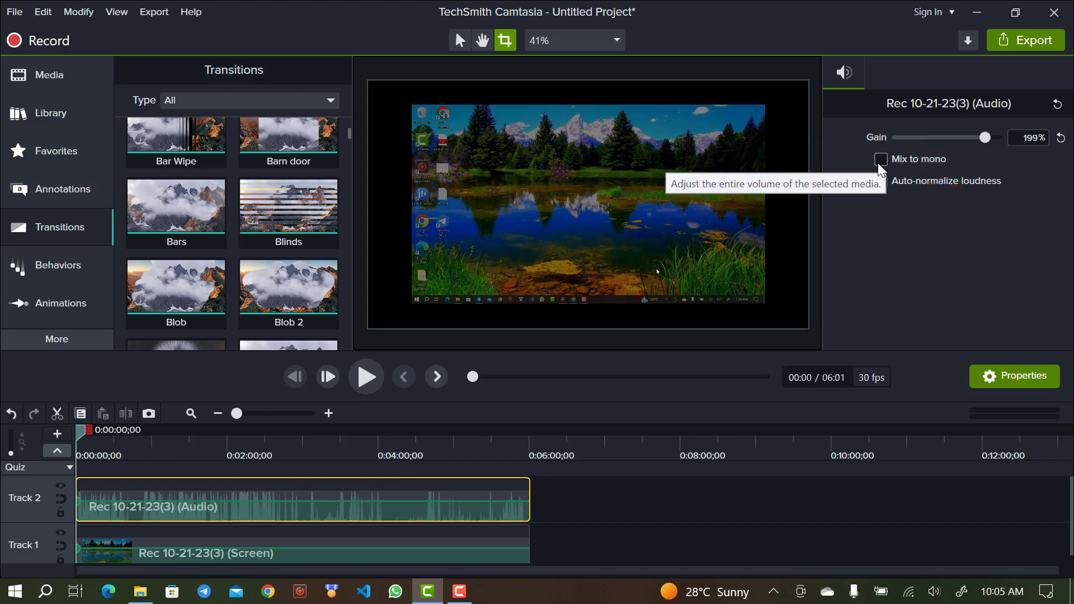
click(898, 181)
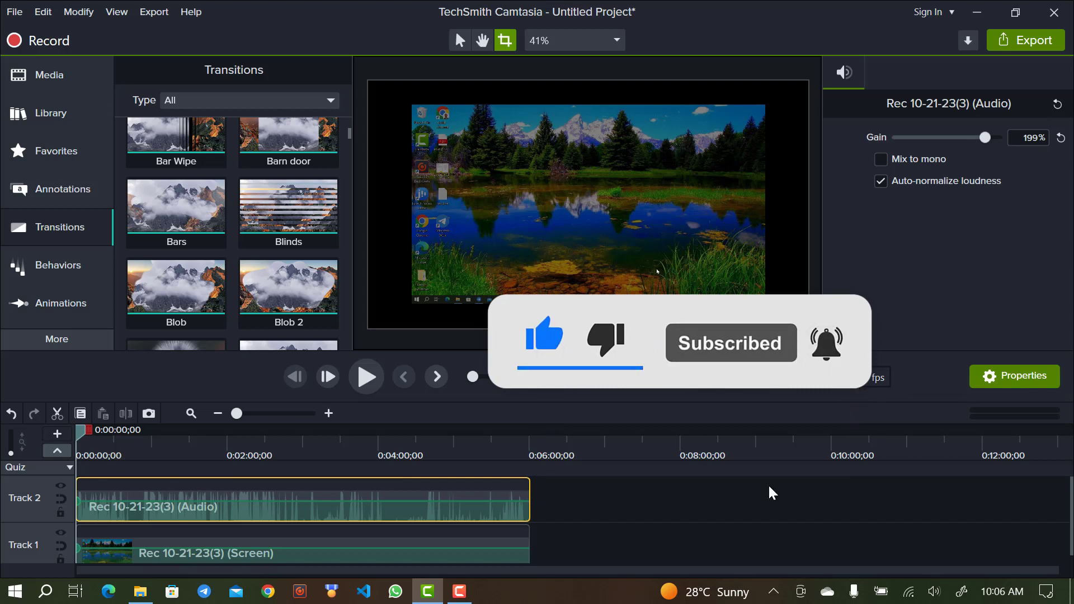
click(457, 592)
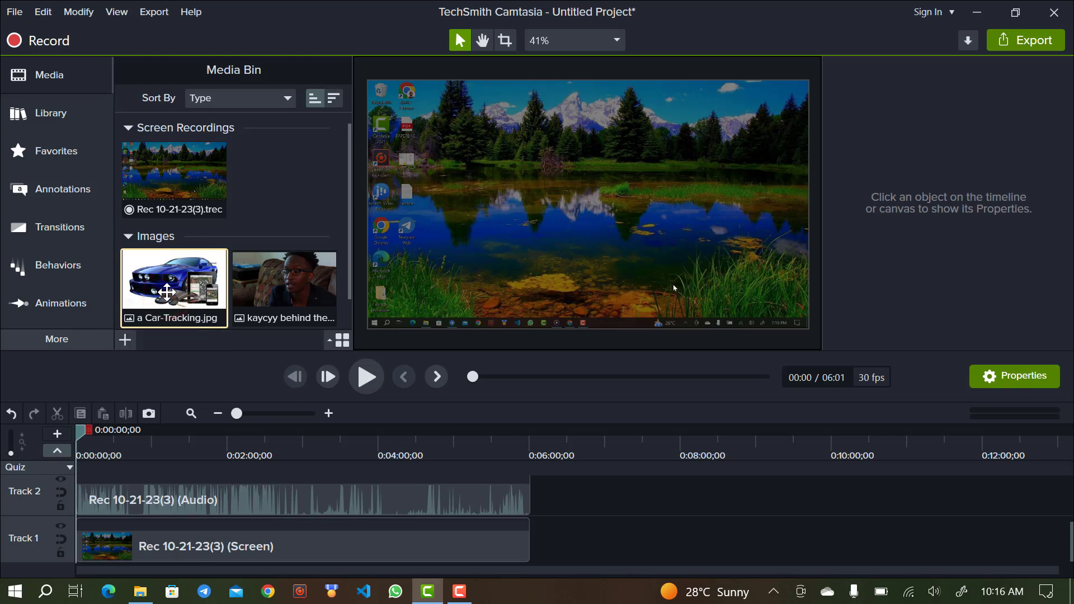
Place the a Car-Tracking.jpg image on a new track above Track 2 at about 0:00:41 and preview it in playback.
drag(166, 291, 132, 465)
drag(188, 313, 129, 493)
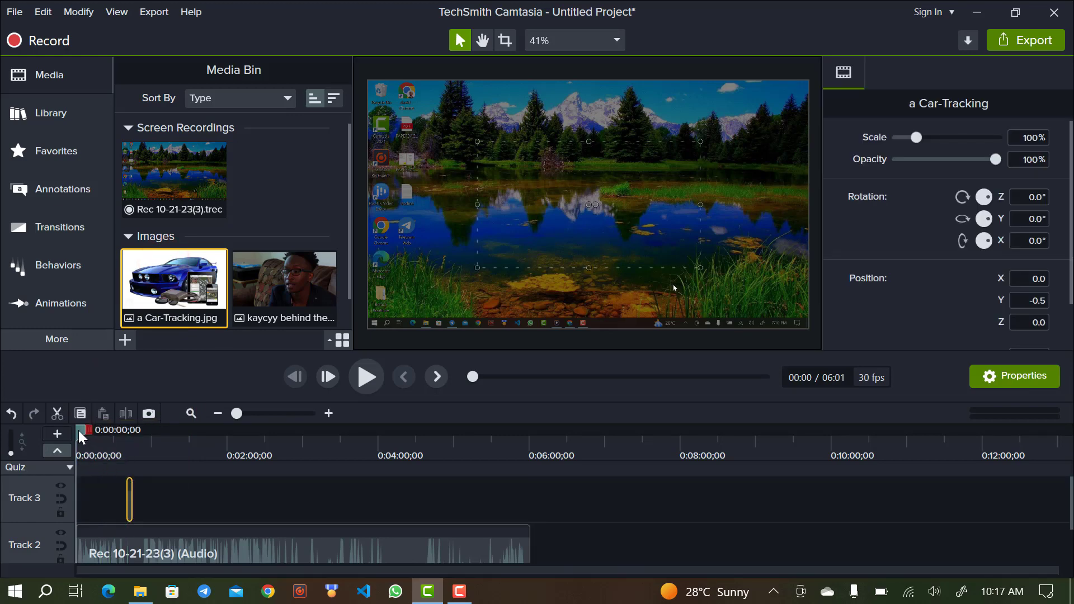
drag(79, 431, 126, 432)
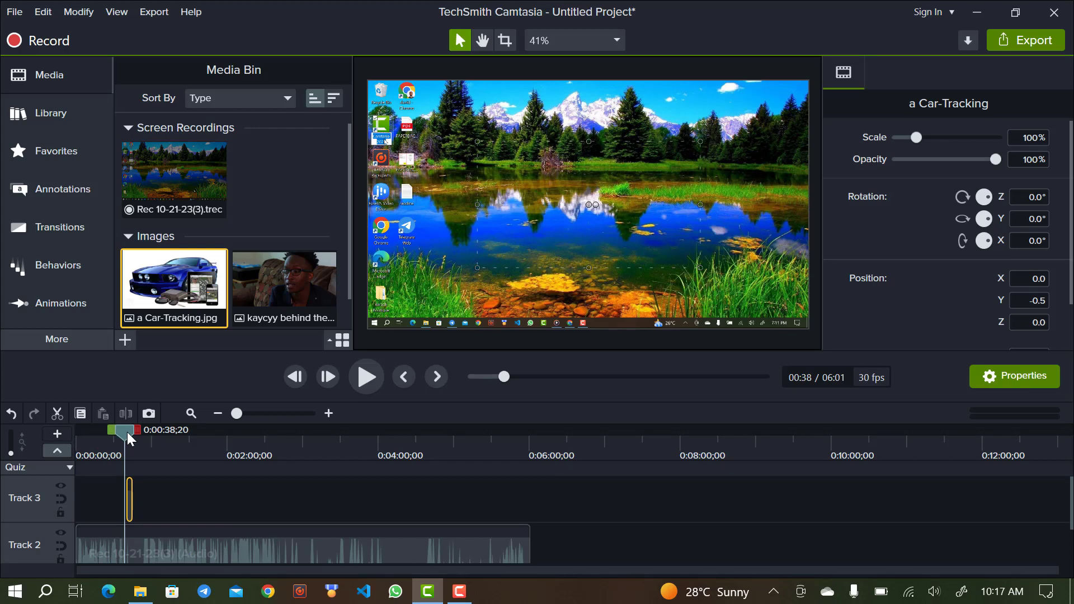
click(364, 383)
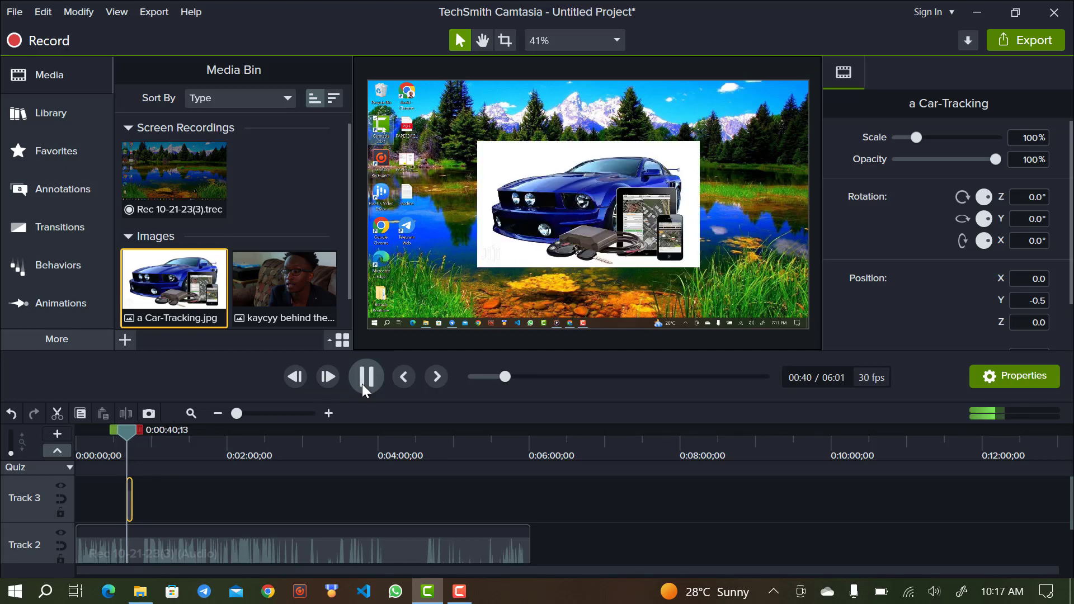
click(364, 383)
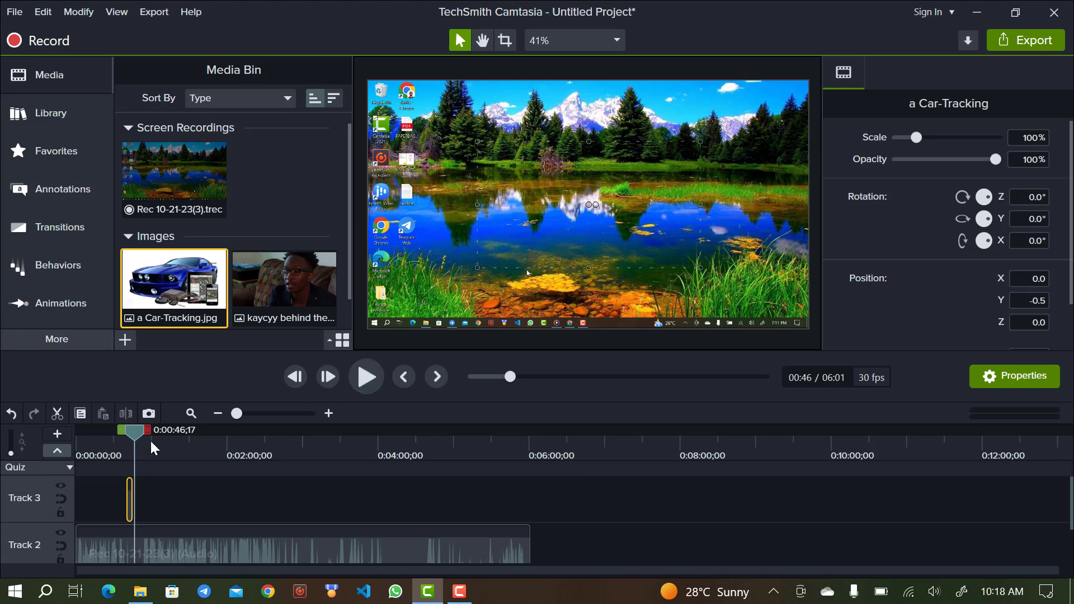
With the playhead on the car-tracking image at 0:00:42;17, scale the image up to 230.8%.
drag(132, 429, 128, 432)
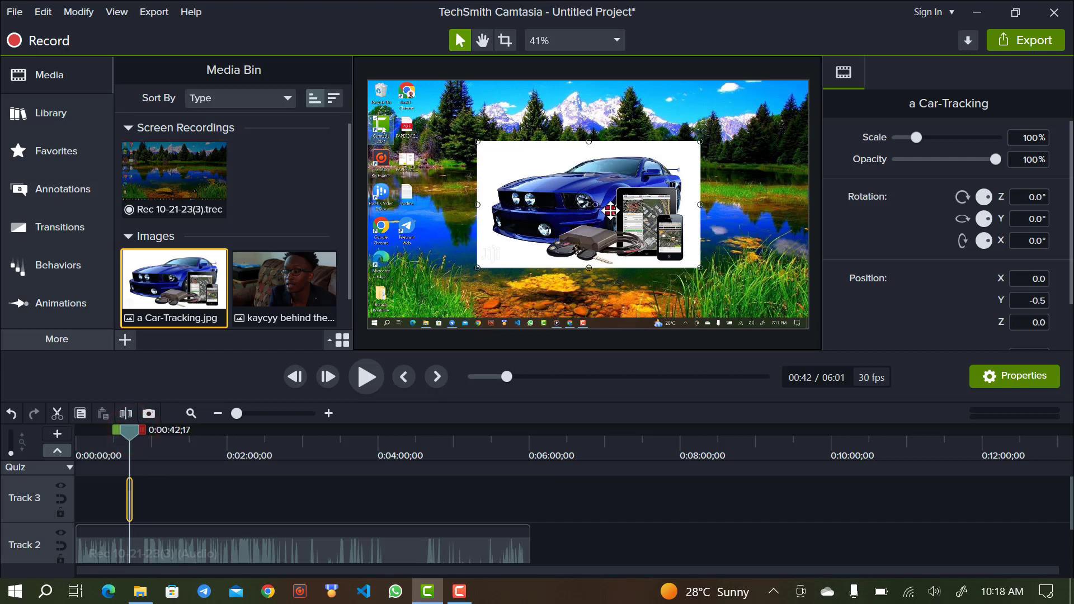
click(943, 136)
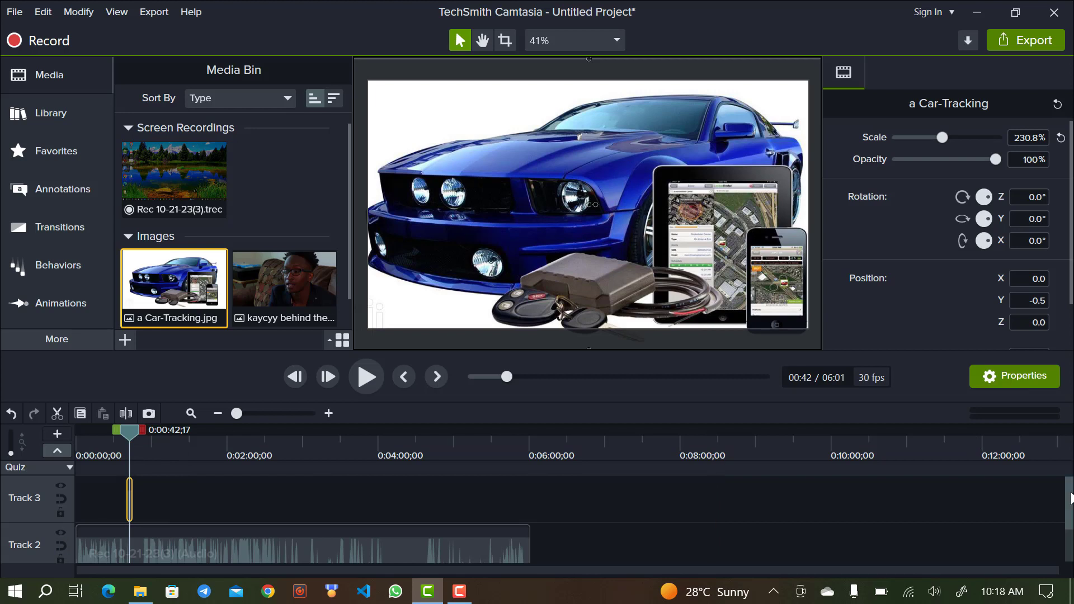
Move the screen recording clip from Track 1 to a new track above the image, and check the layering around the image.
scroll(1069, 497, down, 2)
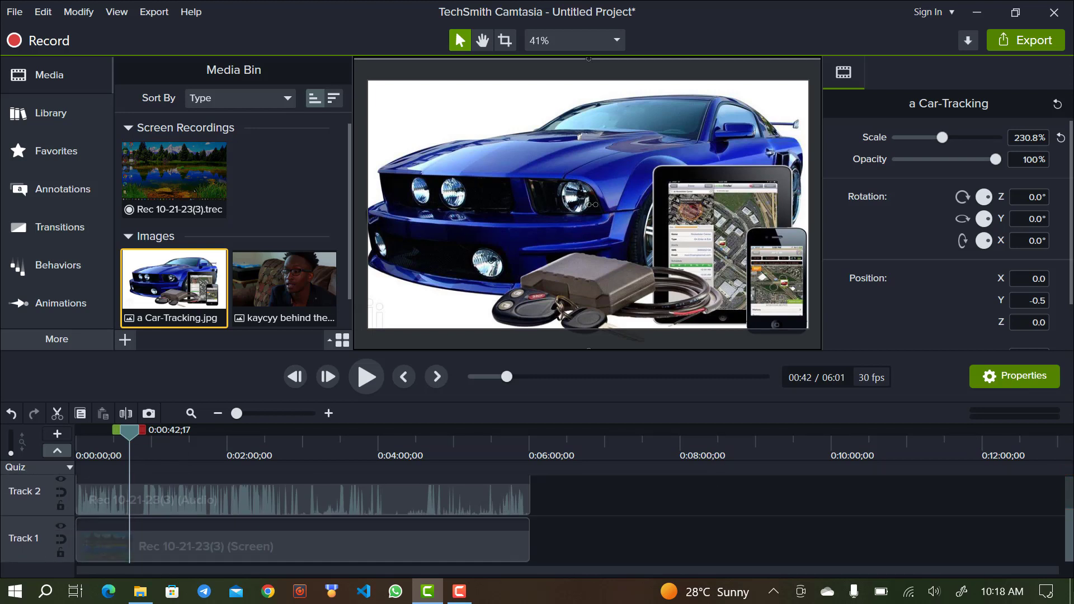
click(287, 551)
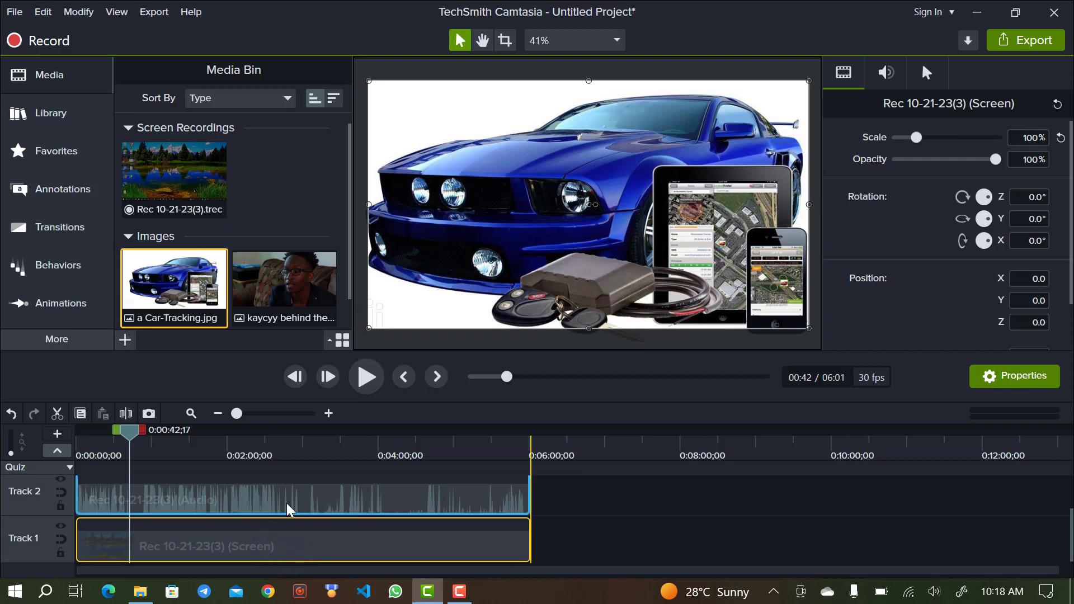
drag(287, 509, 286, 475)
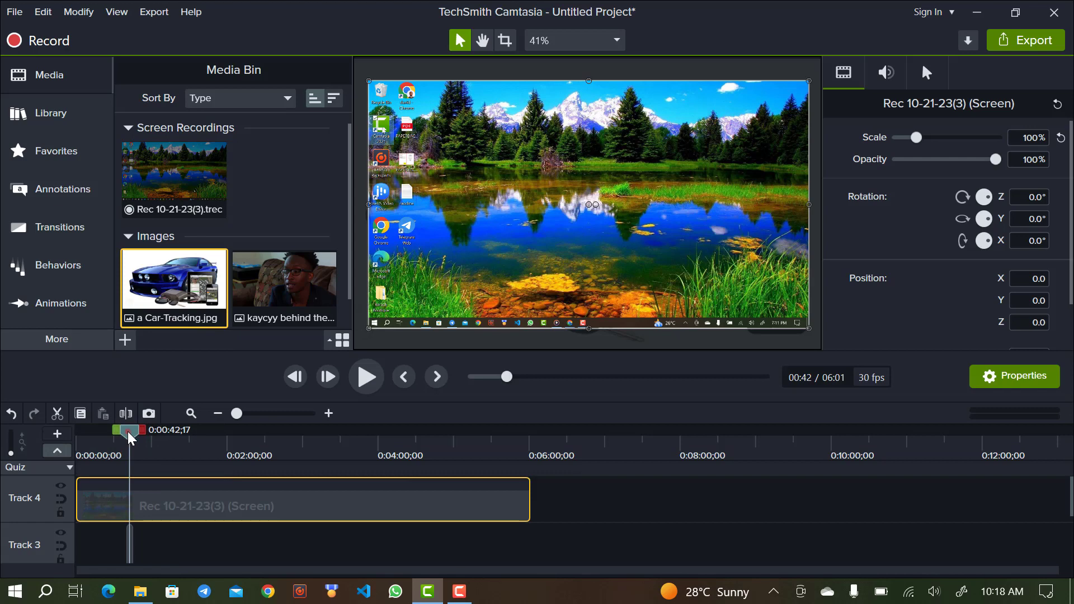
drag(120, 439, 105, 445)
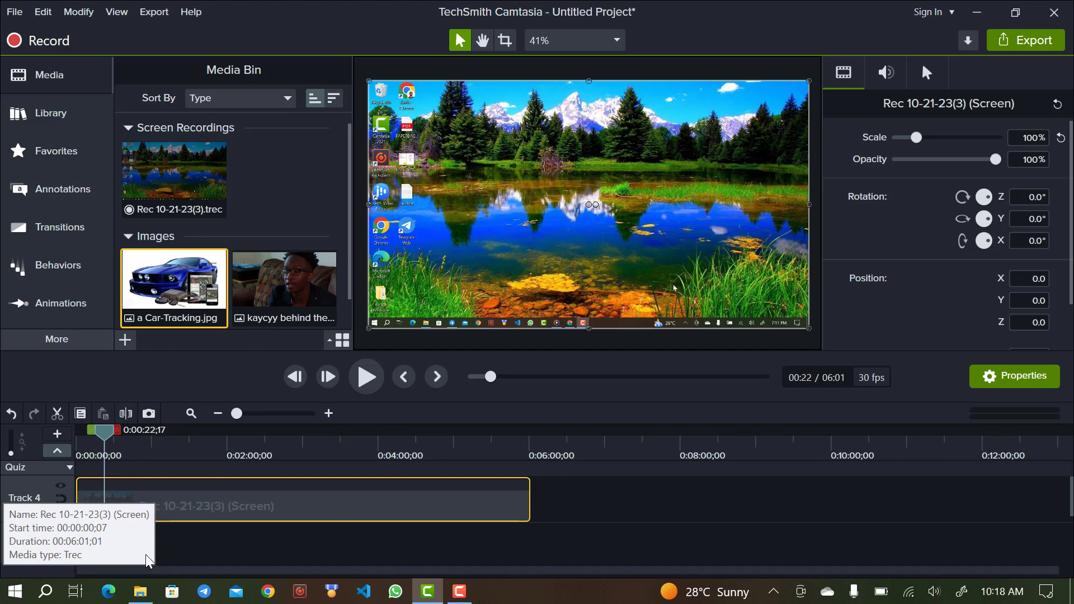
Play the timeline from 0:00:36;10 past the image clip to examine how track order affects what is shown.
click(192, 544)
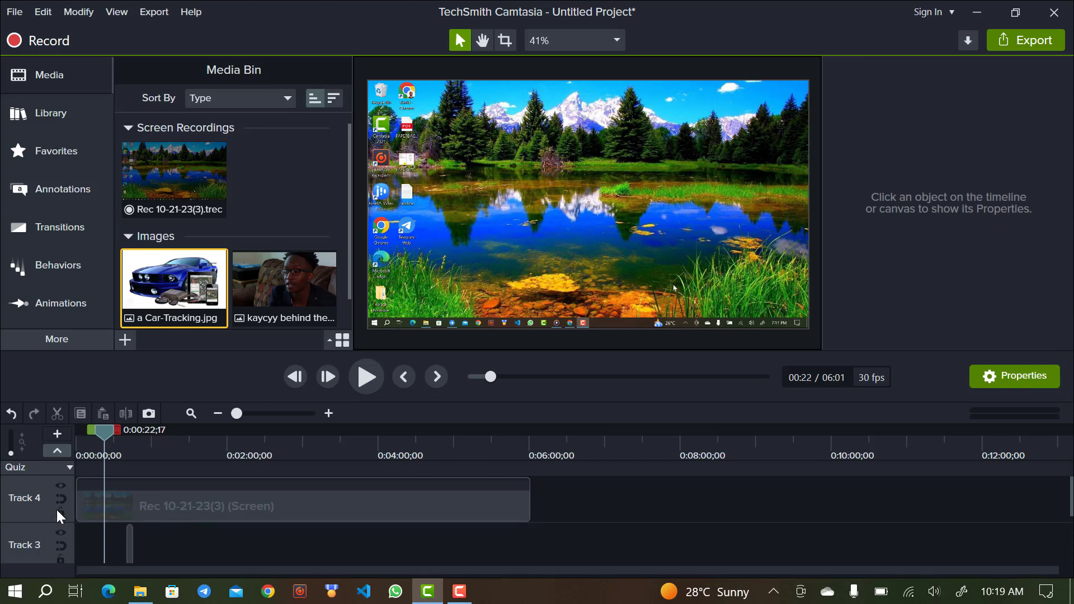
drag(102, 431, 120, 431)
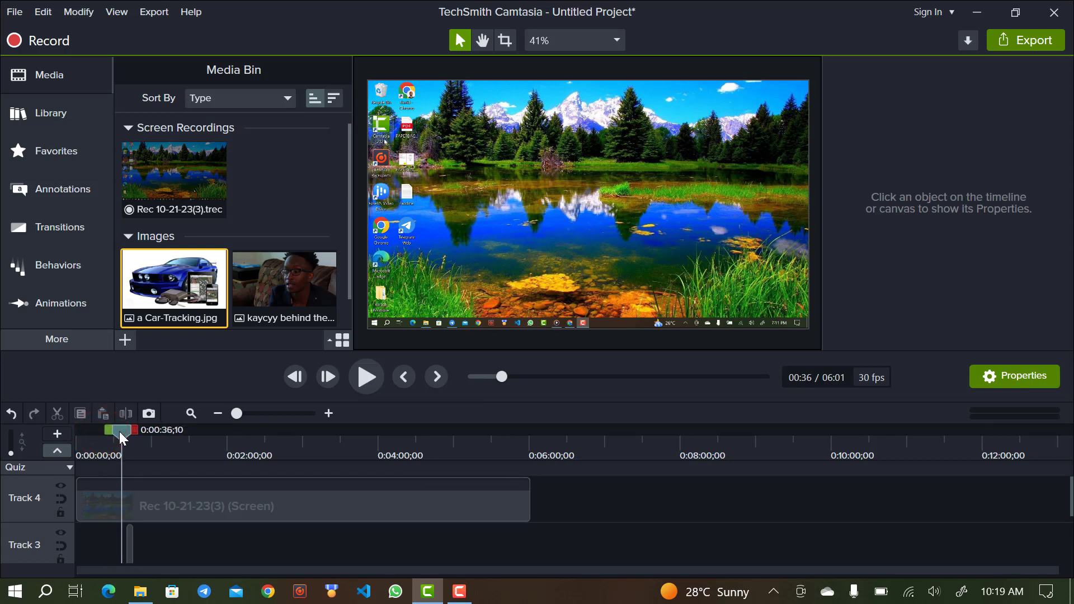
click(356, 383)
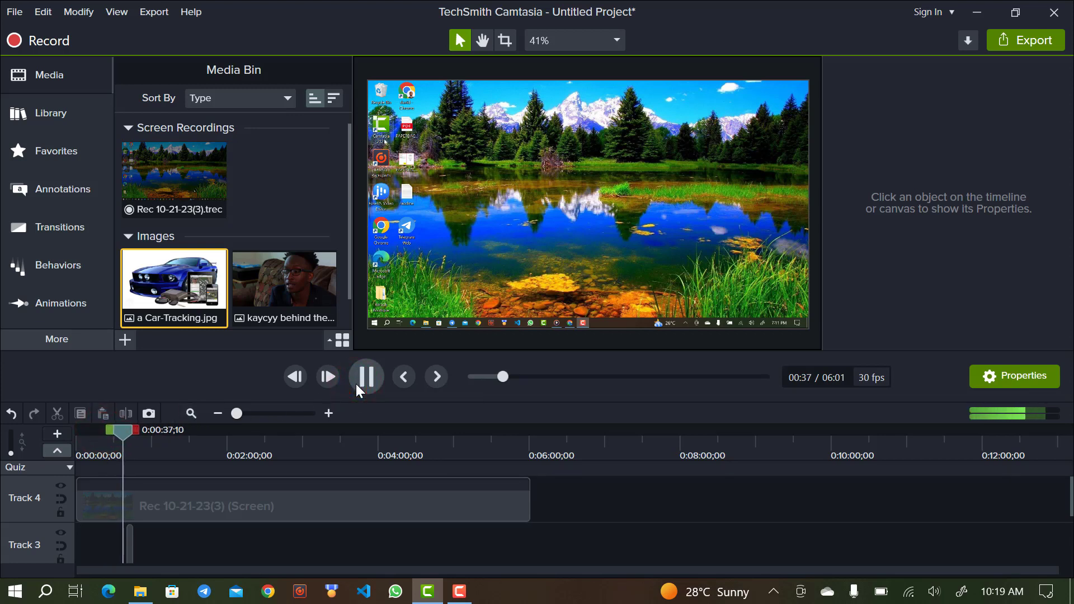
click(356, 383)
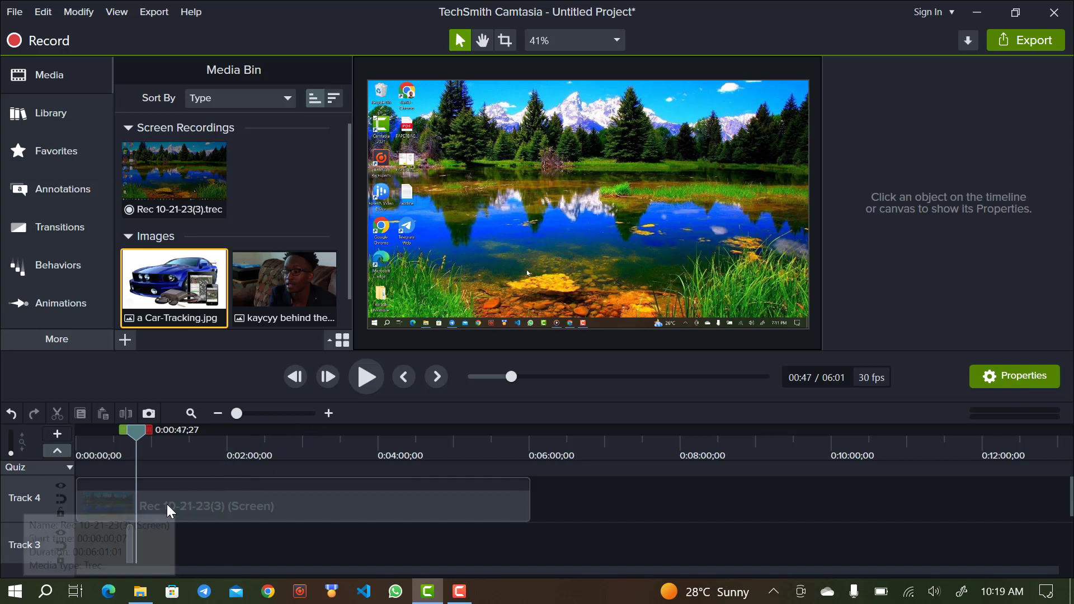
click(260, 540)
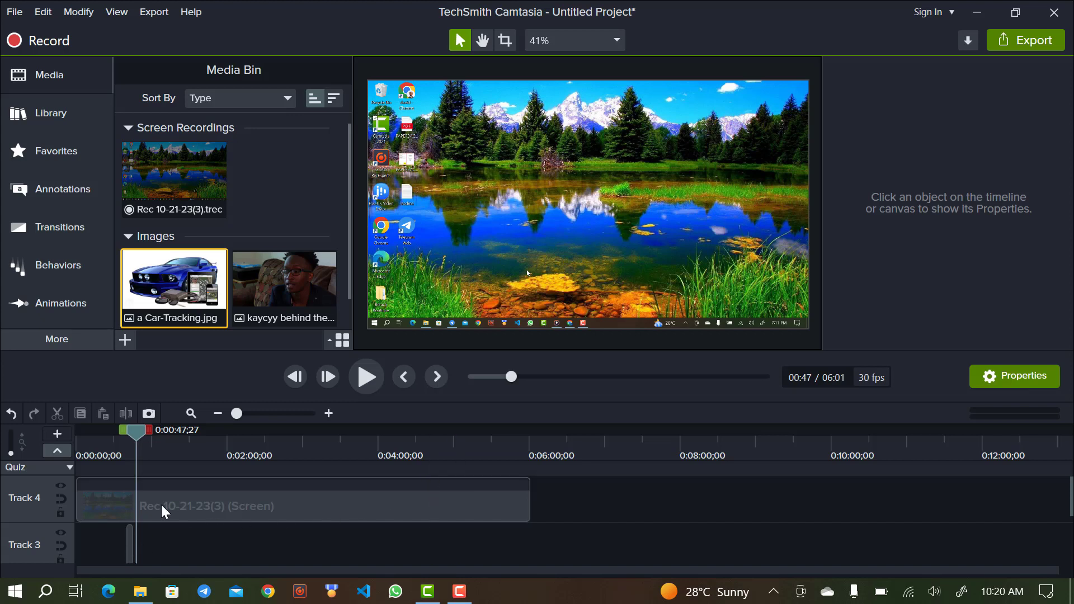
Return the screen recording clip from Track 4 to Track 1, beneath the audio and image tracks.
click(254, 510)
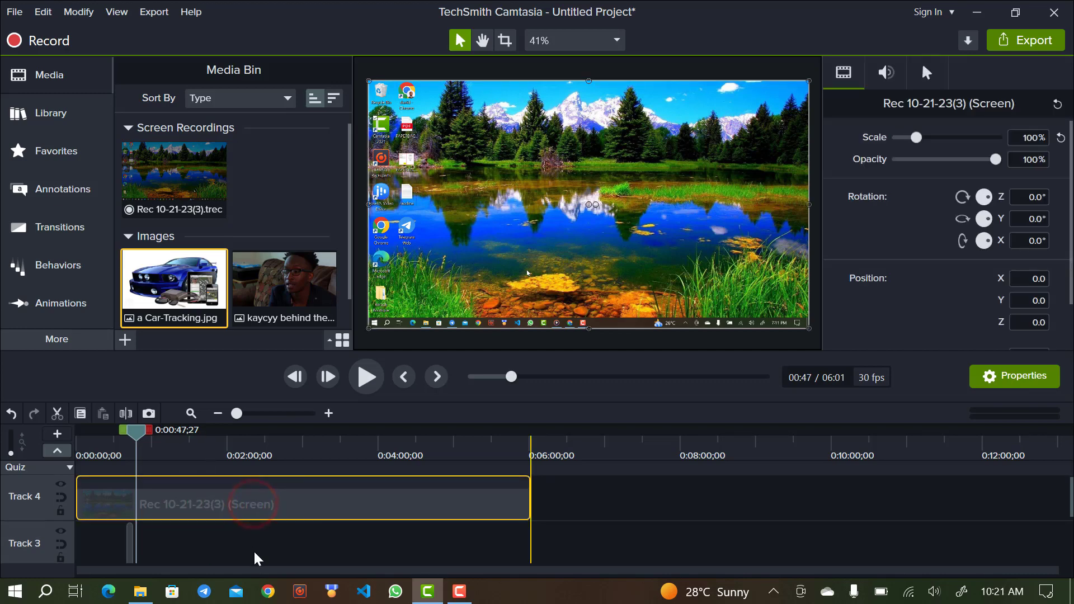
scroll(255, 560, down, 2)
scroll(257, 570, down, 1)
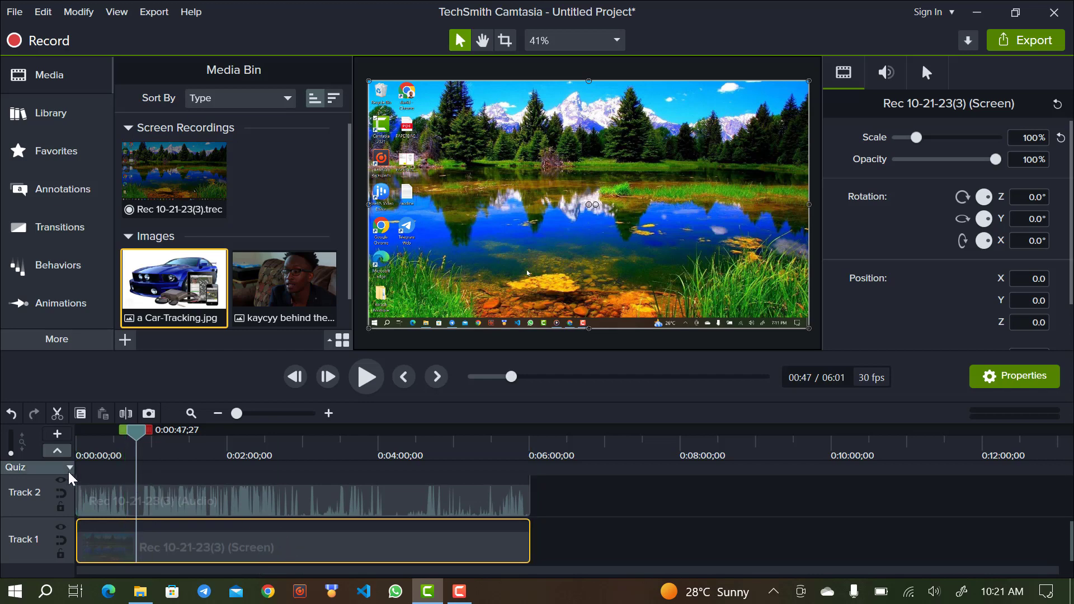
Show the car-tracking image at its position in the timeline and delete the clip from Track 3.
scroll(1067, 526, up, 2)
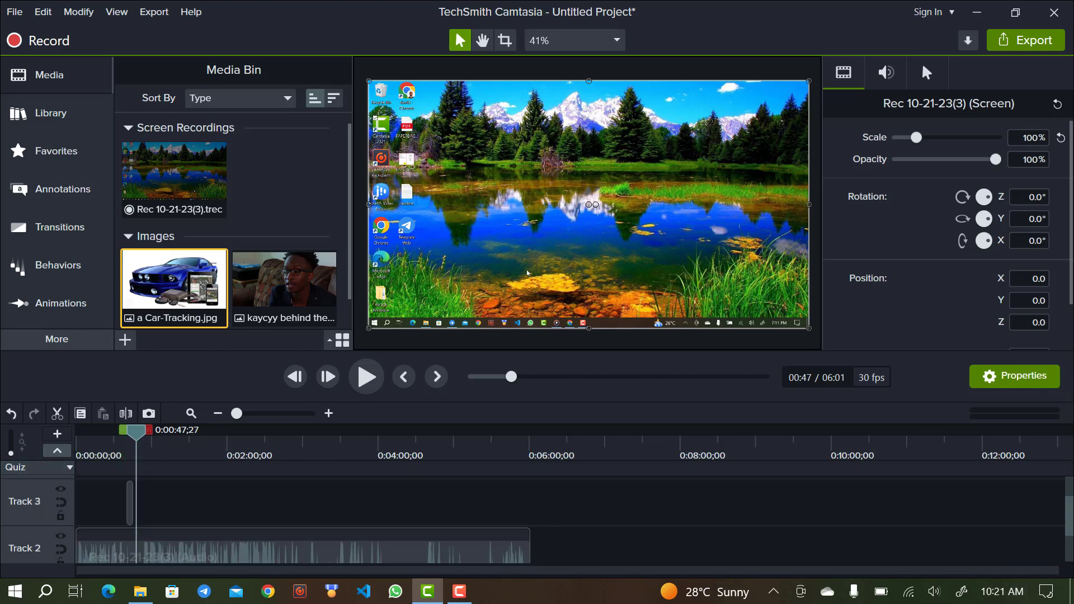
drag(1071, 518, 1070, 514)
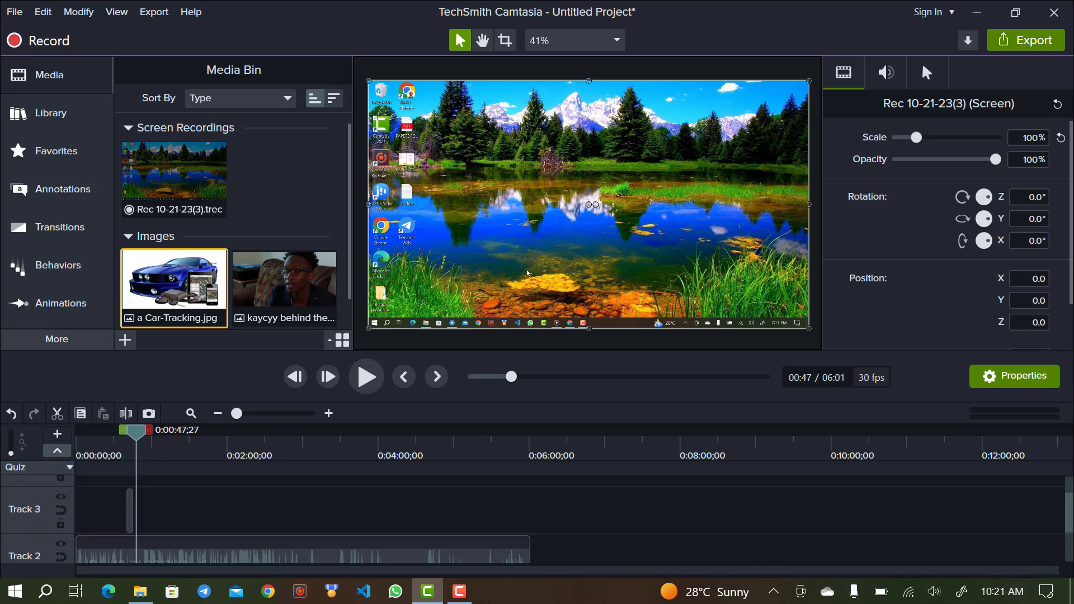
click(129, 515)
click(129, 445)
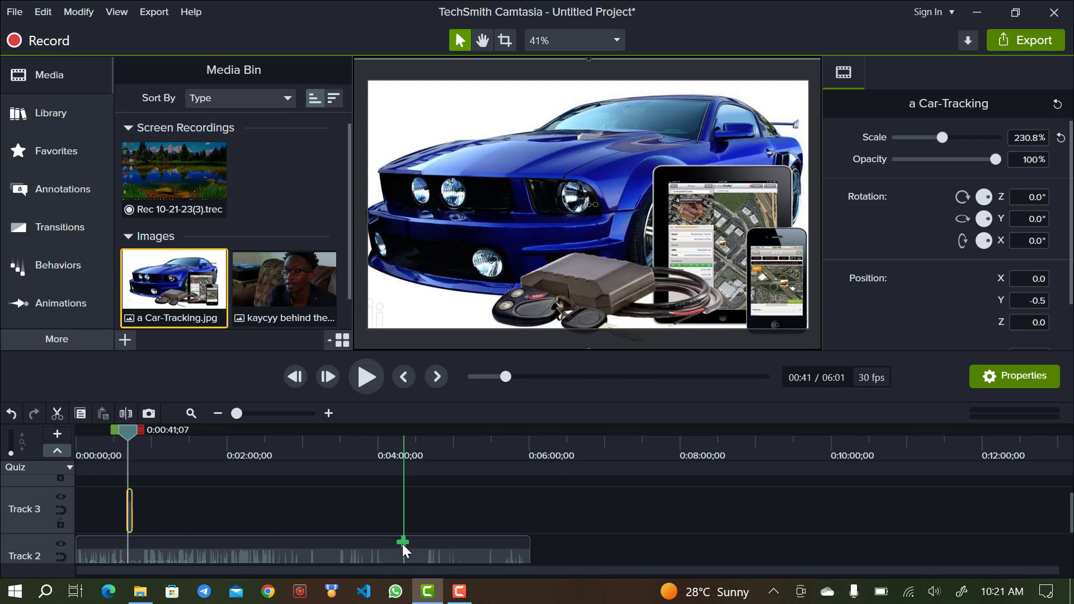
key(Delete)
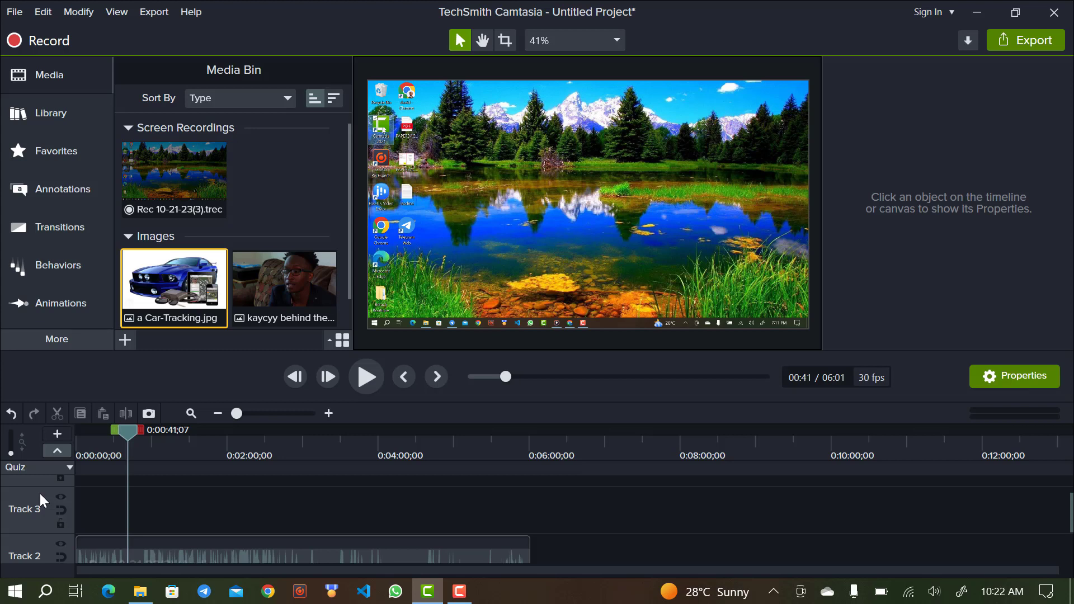
Position the playhead at 0:00:43;14 over the recording clips on Track 1 and Track 2.
scroll(39, 494, down, 2)
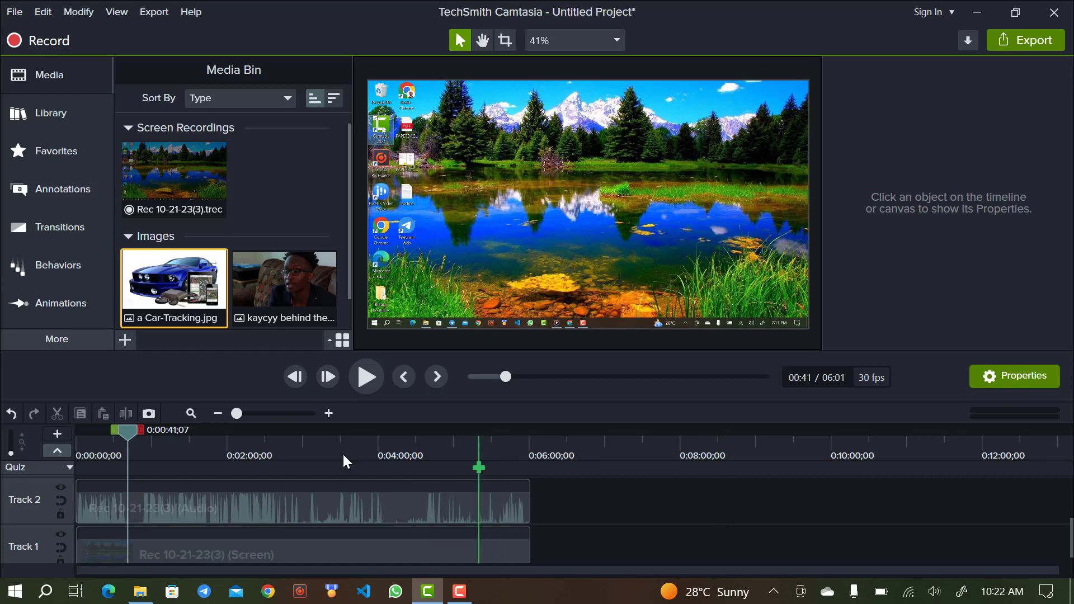
mouse_move(119, 425)
mouse_down()
mouse_move(138, 438)
mouse_move(126, 443)
mouse_up()
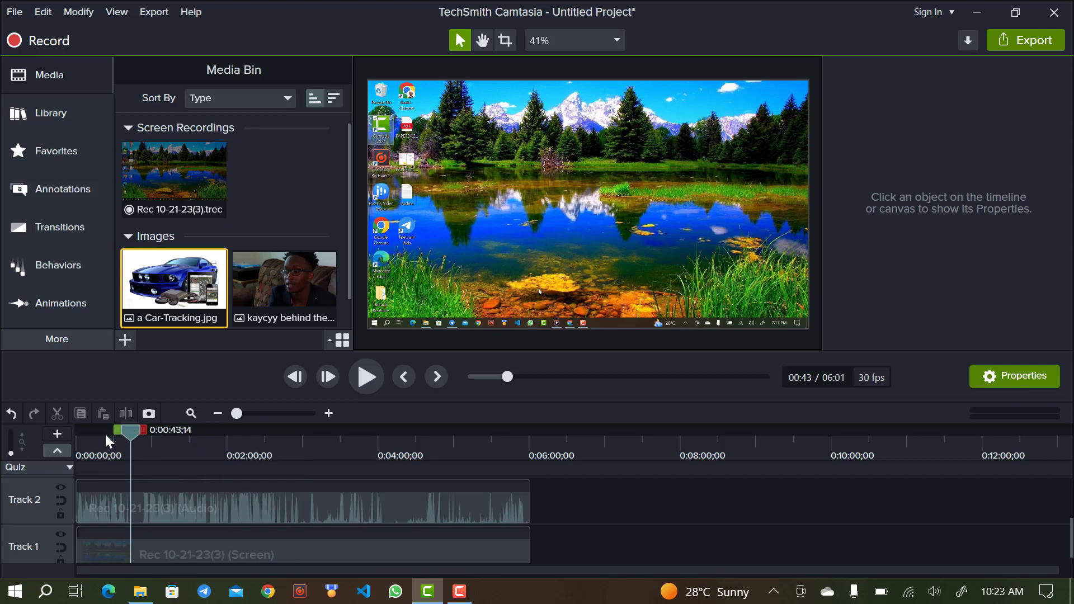
click(167, 502)
click(166, 505)
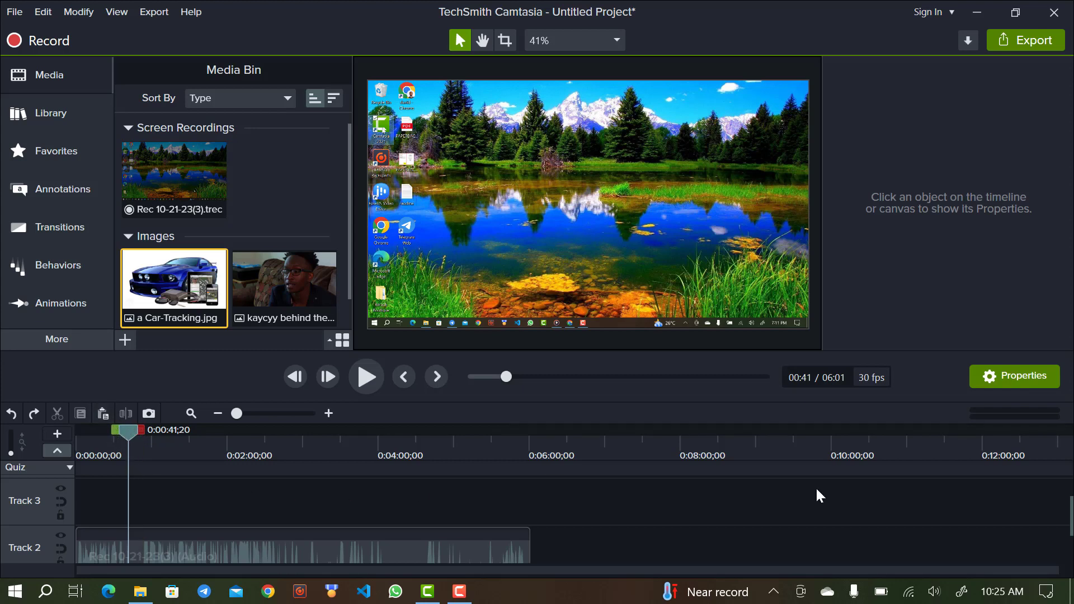
Select a timeline range across both recording tracks from just before 0:00:41;20 to 0:00:52;10.
drag(1069, 504, 1069, 526)
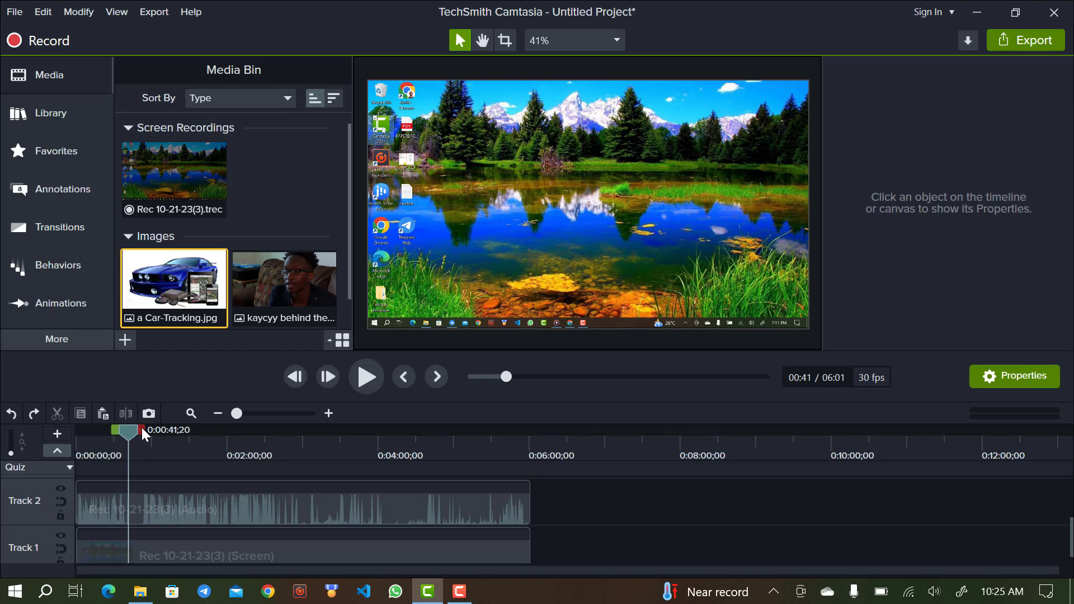
drag(142, 427, 157, 434)
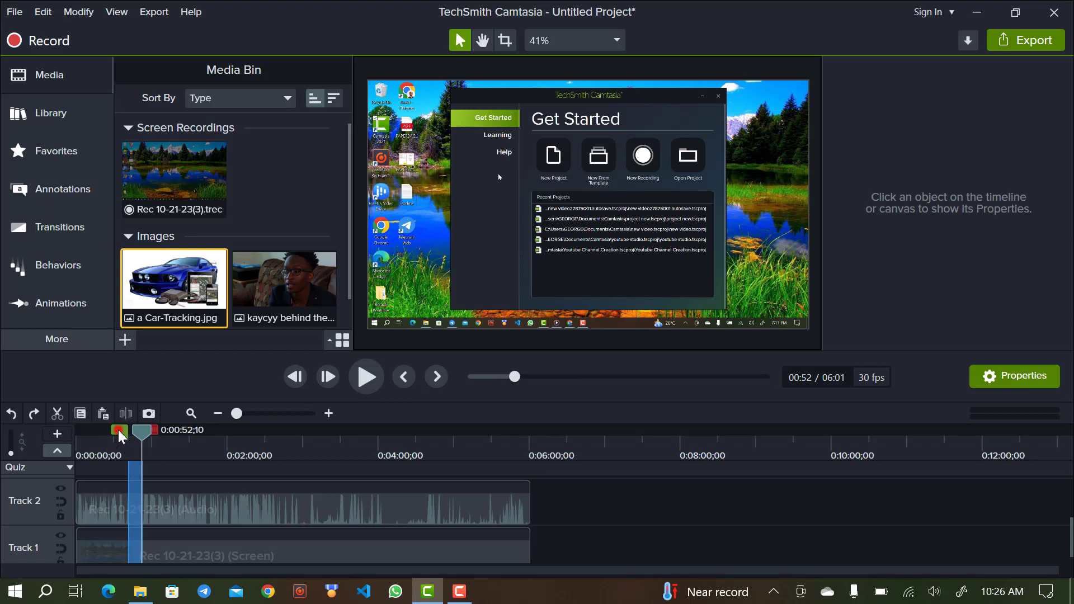
drag(119, 433, 117, 438)
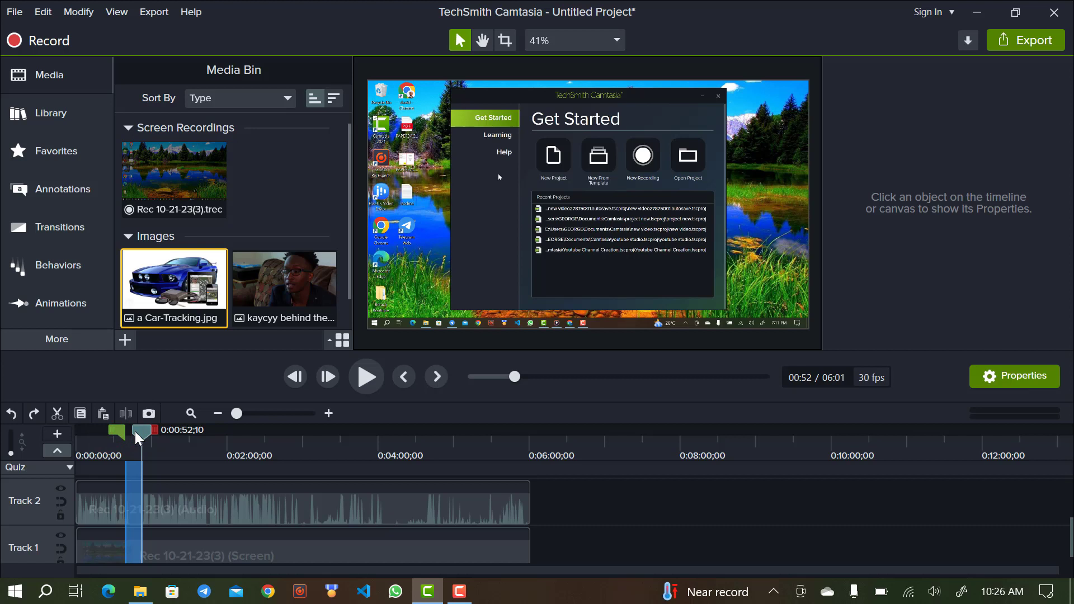
Enlarge the timeline scale and refine the selected range to start at 0:00:42;08 and end at 0:00:53;03.
click(248, 414)
click(257, 414)
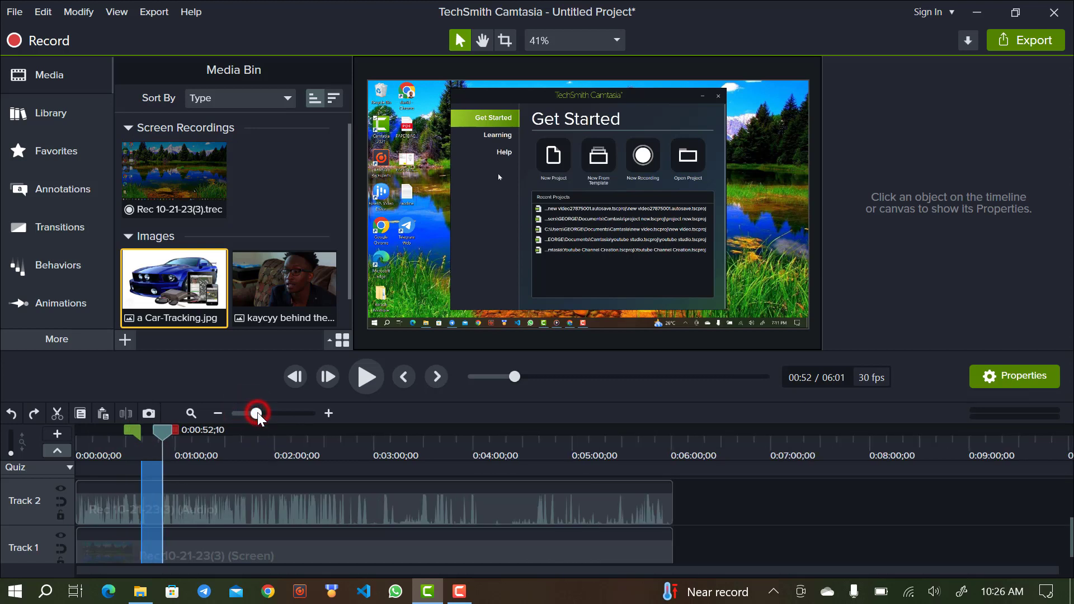
click(281, 414)
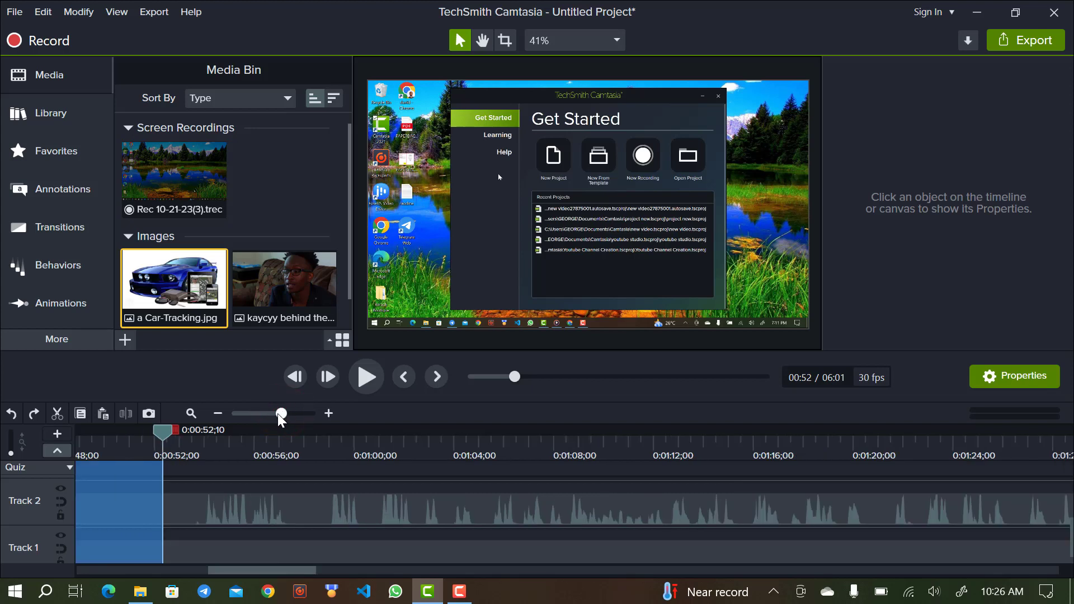
click(279, 414)
drag(280, 414, 263, 414)
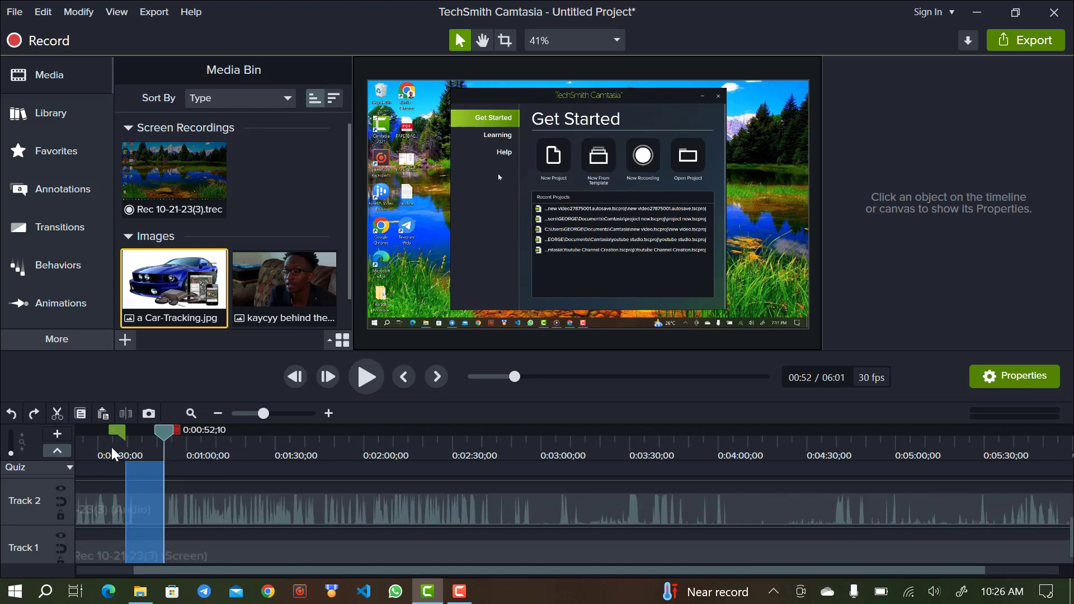
drag(116, 436, 125, 435)
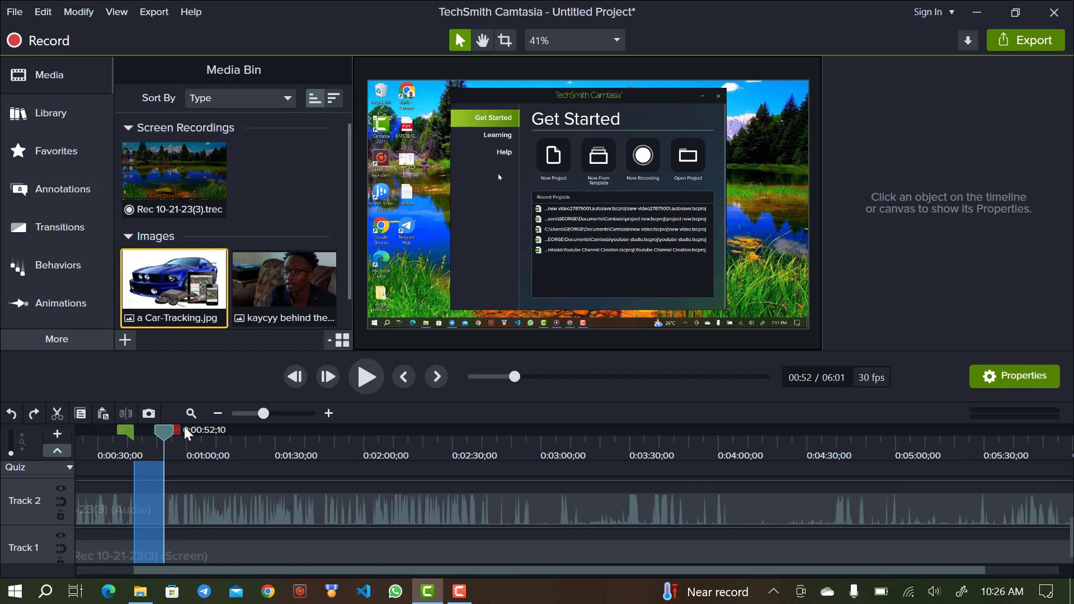
drag(181, 429, 180, 429)
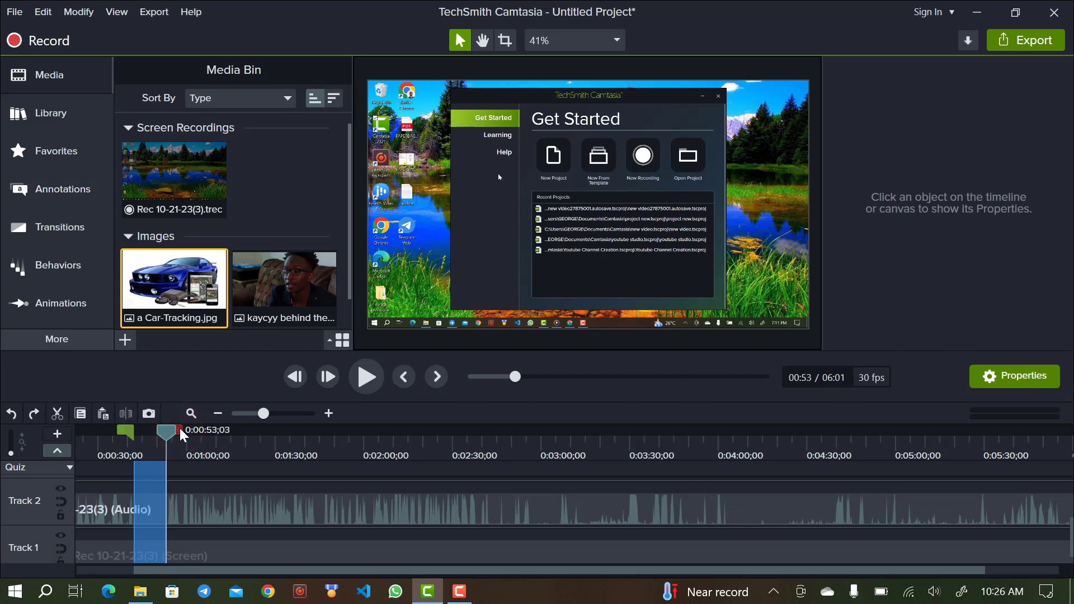
Cut the selected range out of both recording tracks and play the timeline across the join.
click(365, 377)
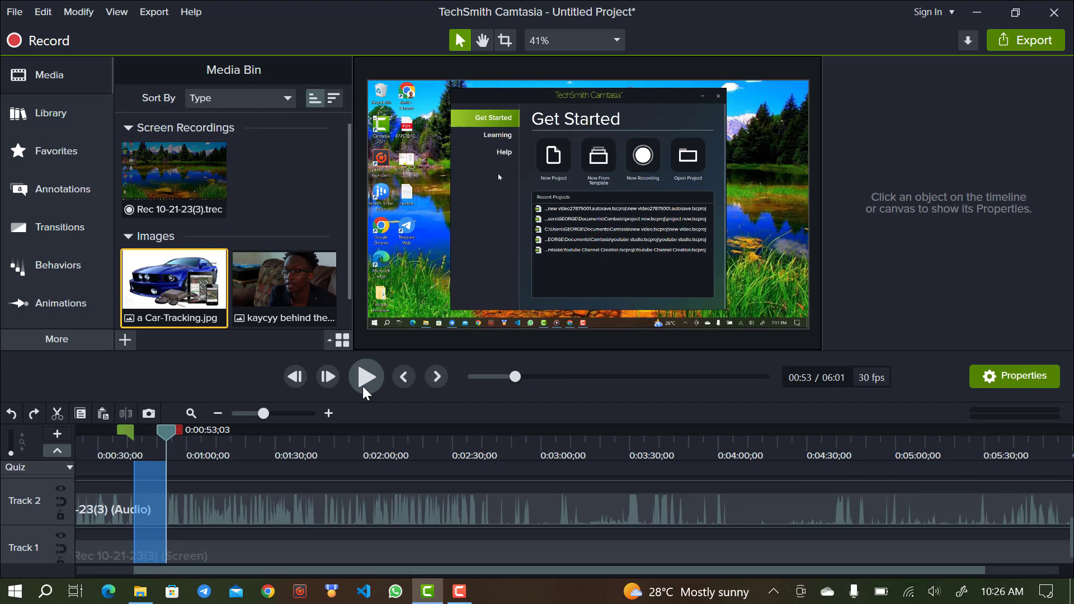
click(60, 417)
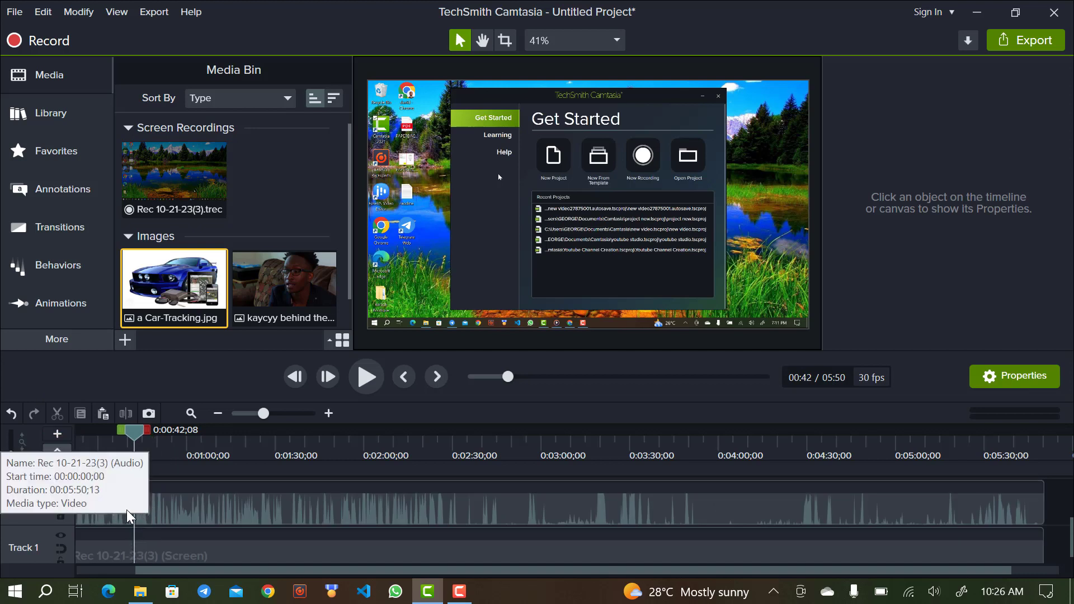
click(360, 385)
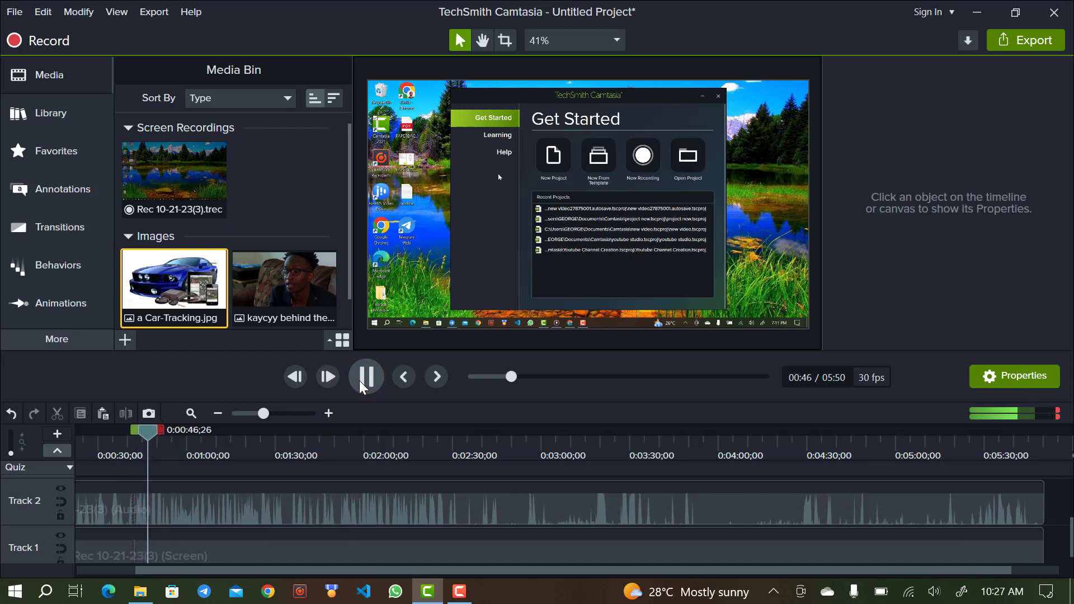
Select the Track 2 audio clip and mark a timeline range from 0:03:52;19 to 0:04:14;06.
click(359, 385)
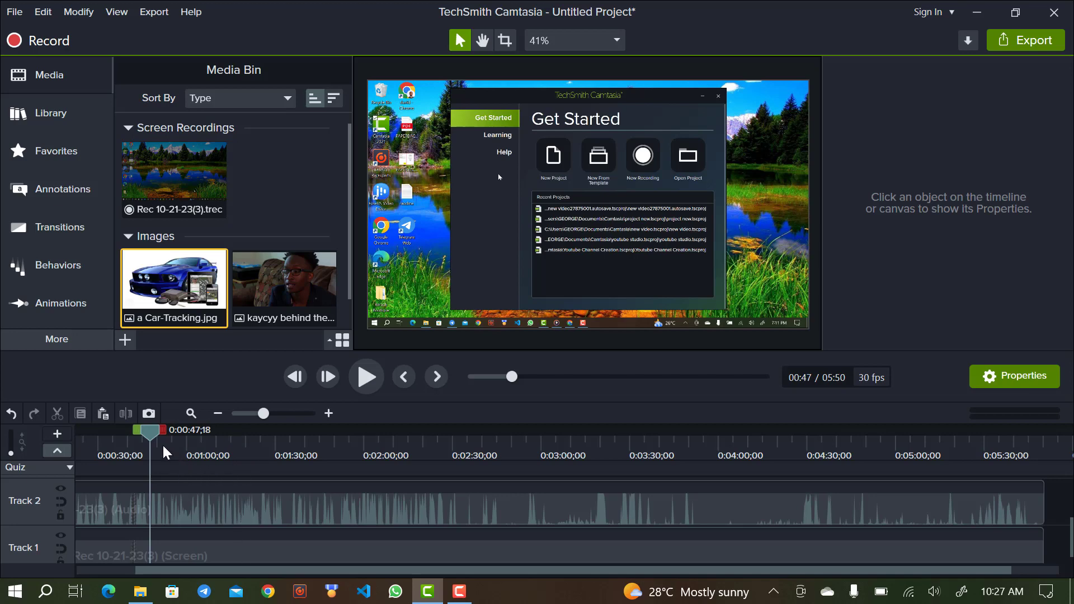
click(150, 431)
drag(168, 429, 726, 435)
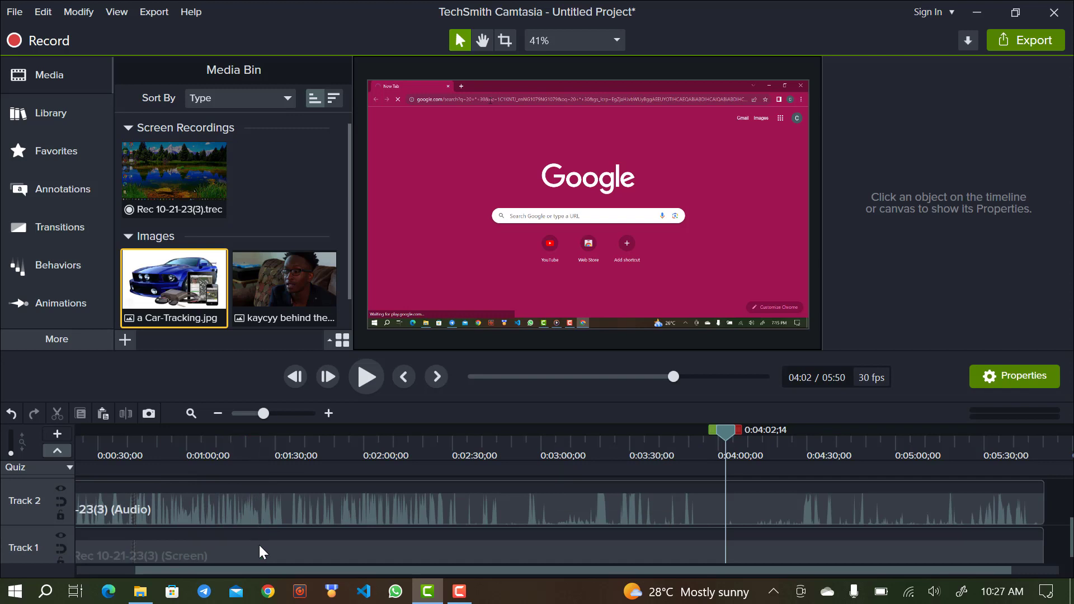
click(582, 506)
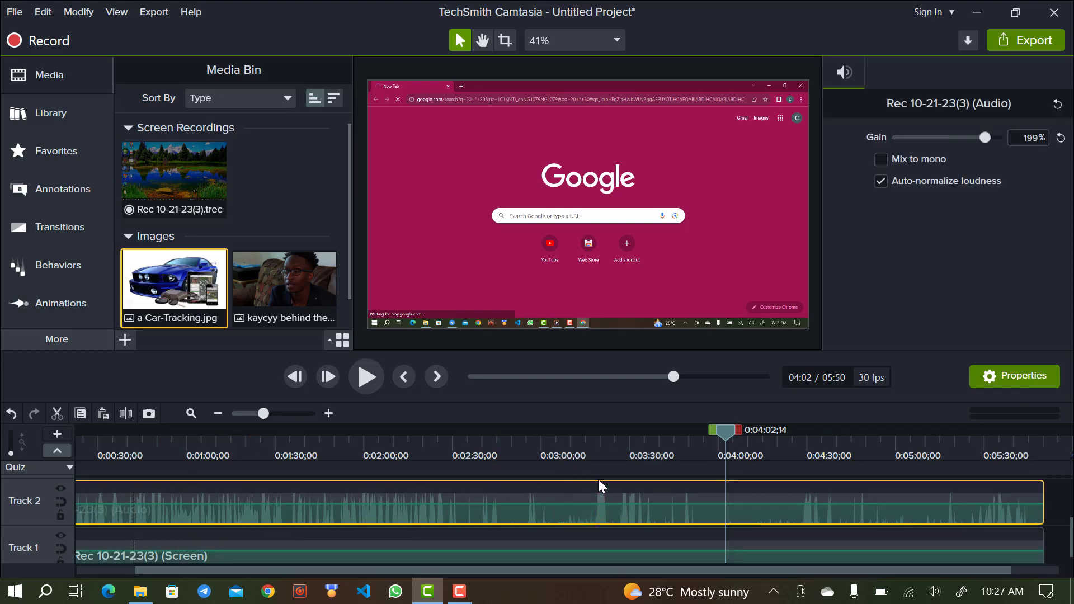
click(711, 428)
drag(702, 434, 685, 435)
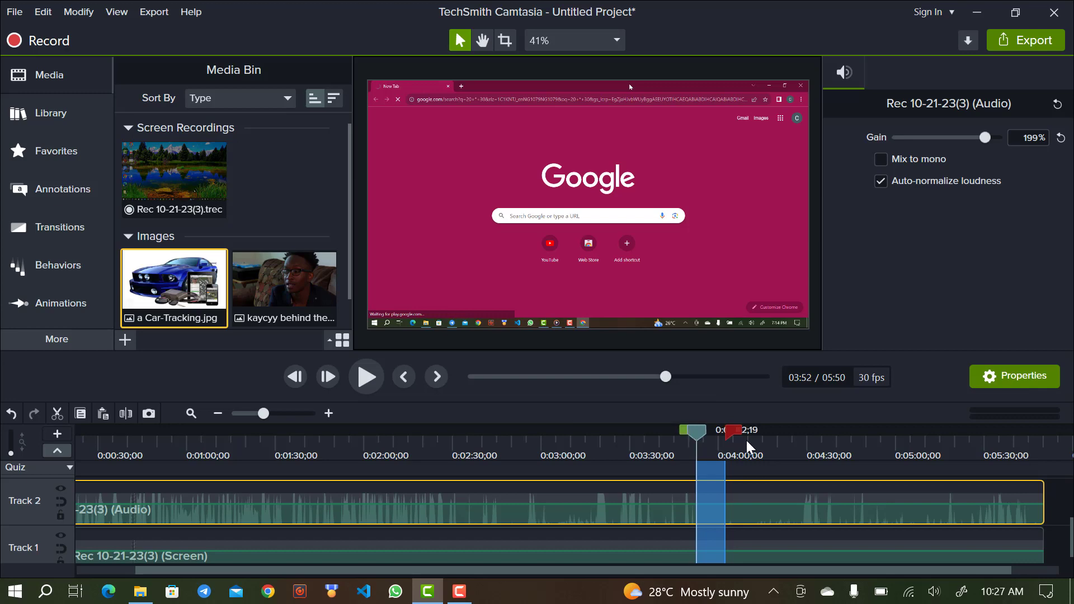
drag(730, 431, 765, 429)
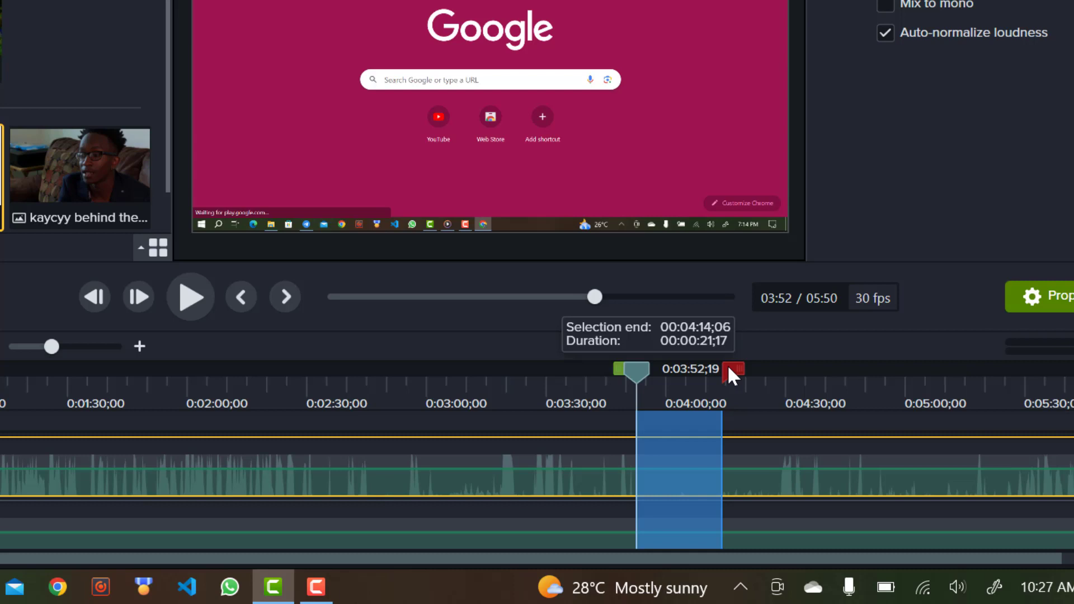
Play briefly from the end of the marked range, pause, and split the Track 2 audio clip at 0:04:14;06.
click(205, 306)
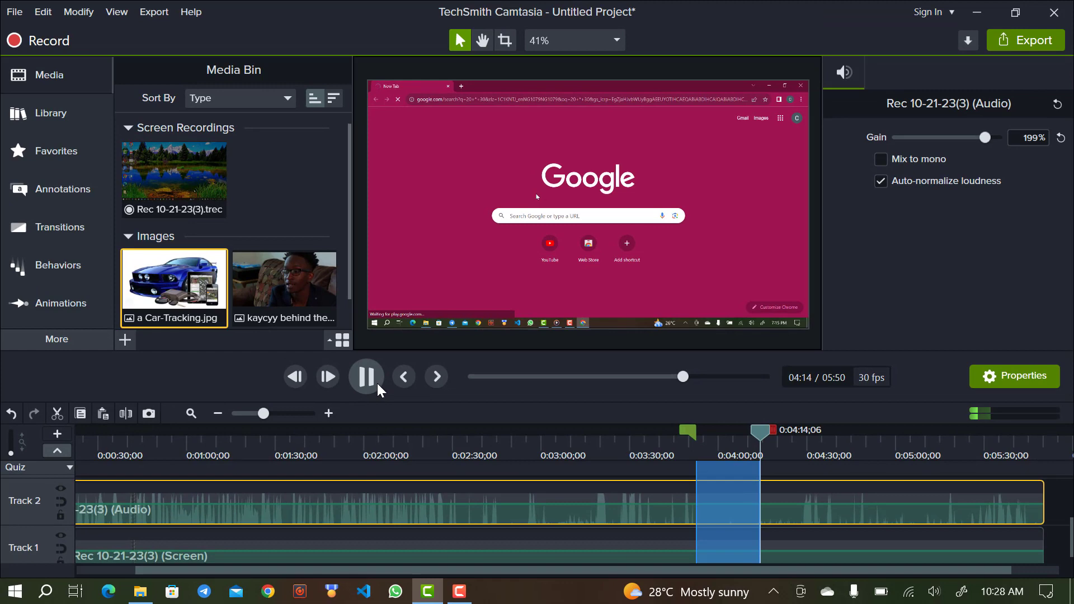
click(377, 384)
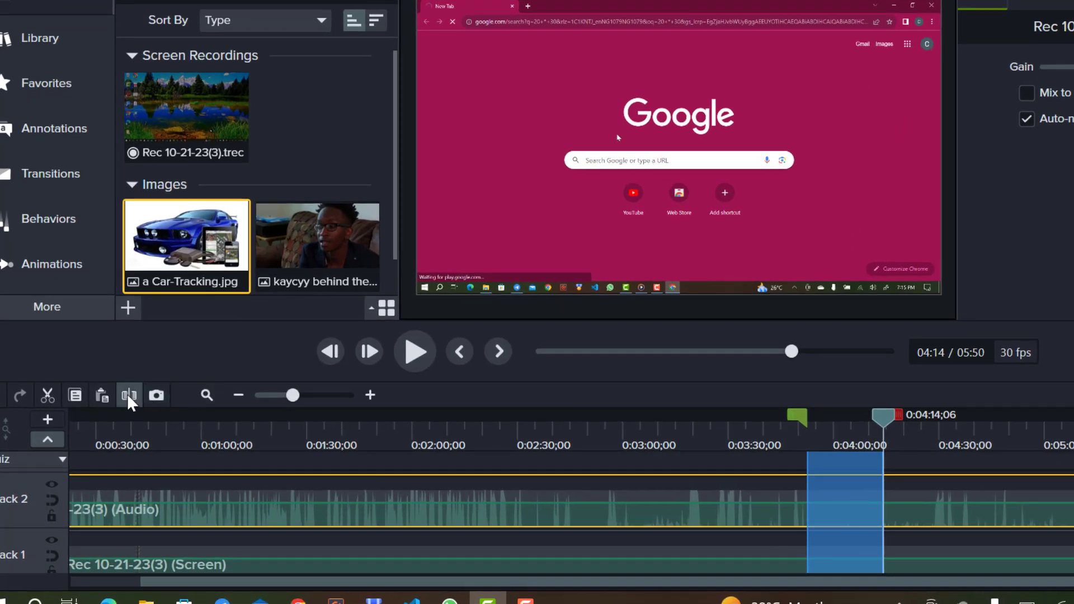
click(128, 395)
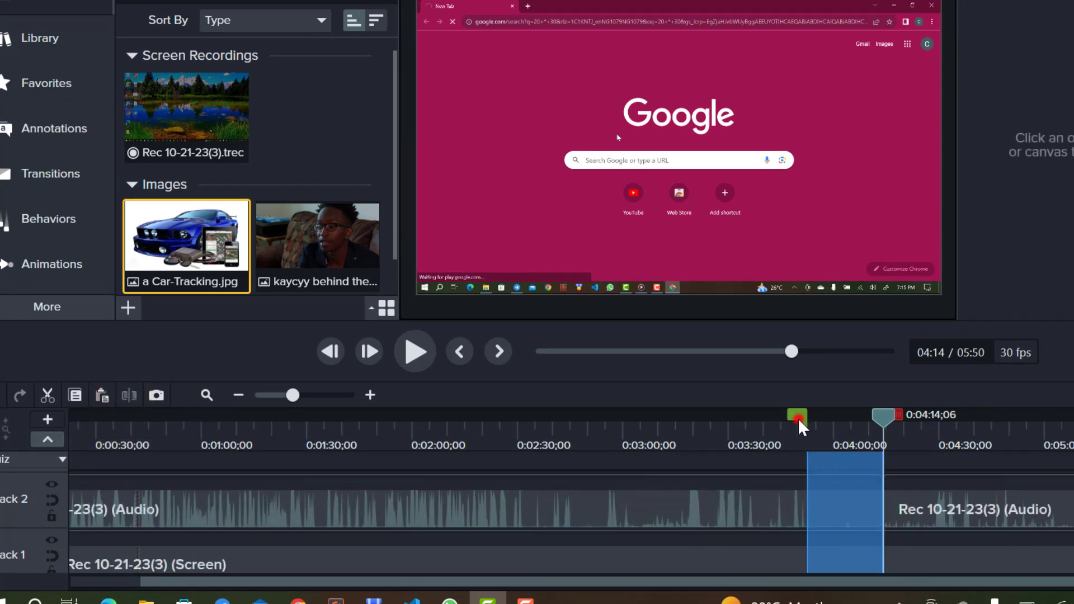
Position the playhead at 0:03:50;27 and split both the Track 2 audio clip and the Track 1 screen clip there.
mouse_move(798, 417)
mouse_down()
mouse_move(885, 415)
mouse_move(801, 424)
mouse_up()
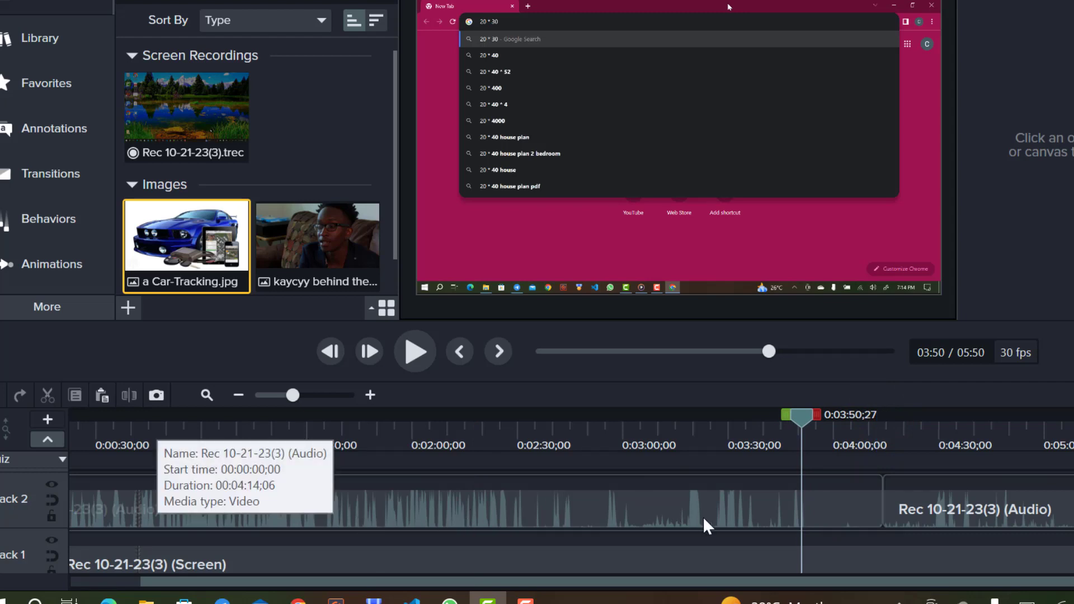
click(763, 513)
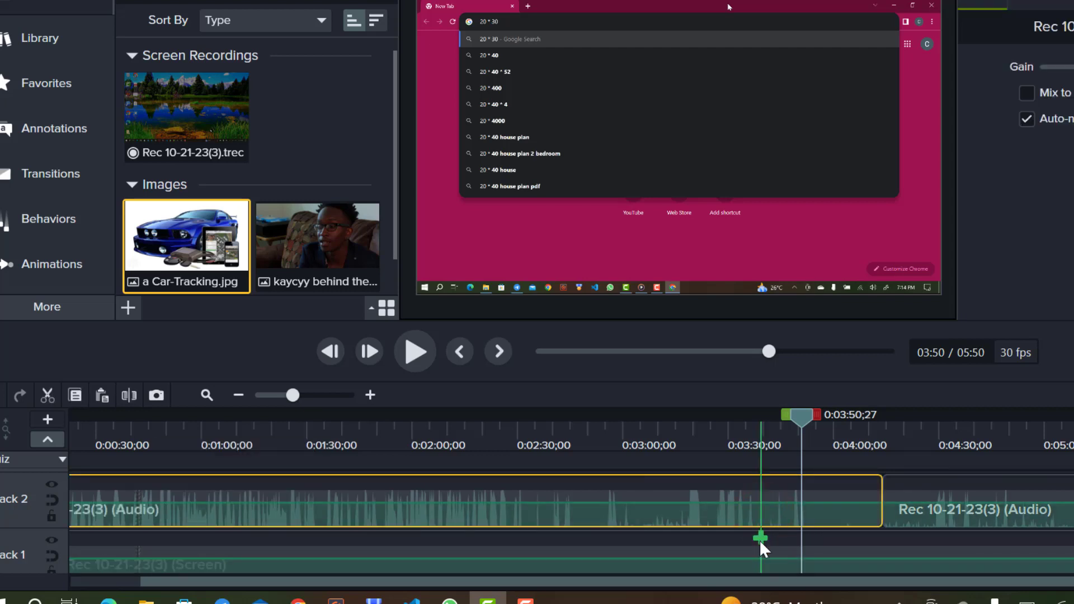
click(731, 564)
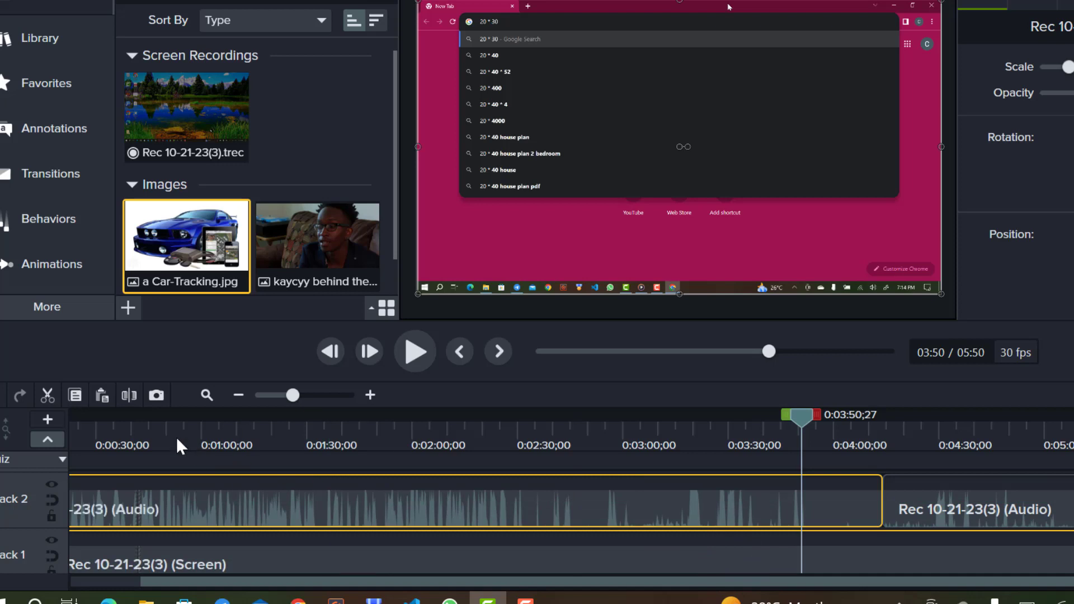
click(129, 395)
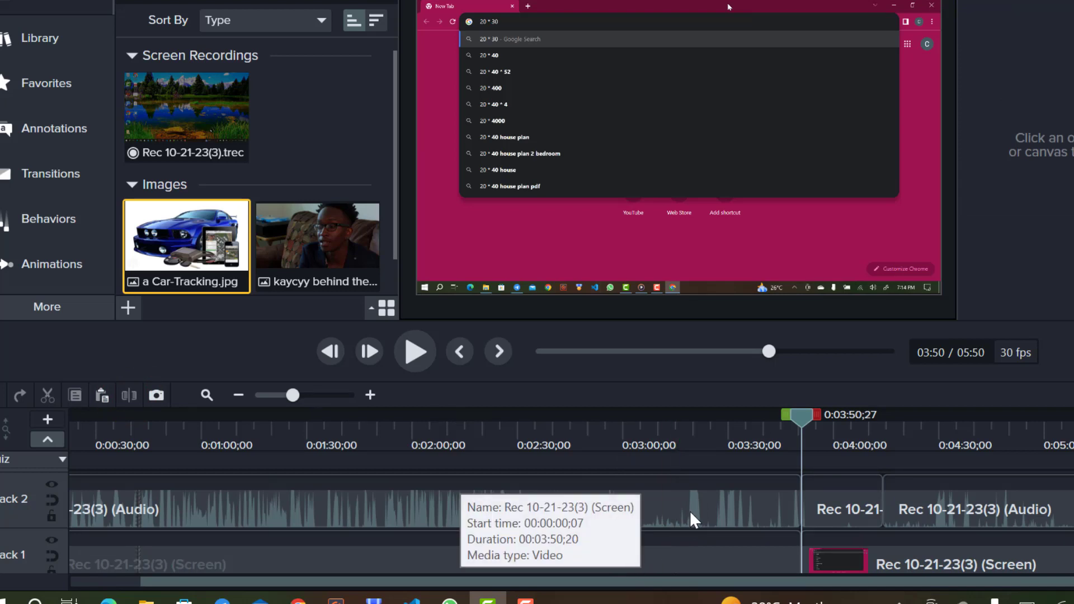
Move the playhead to 0:03:33;09 and delete the short audio segment between the two splits on Track 2.
click(800, 414)
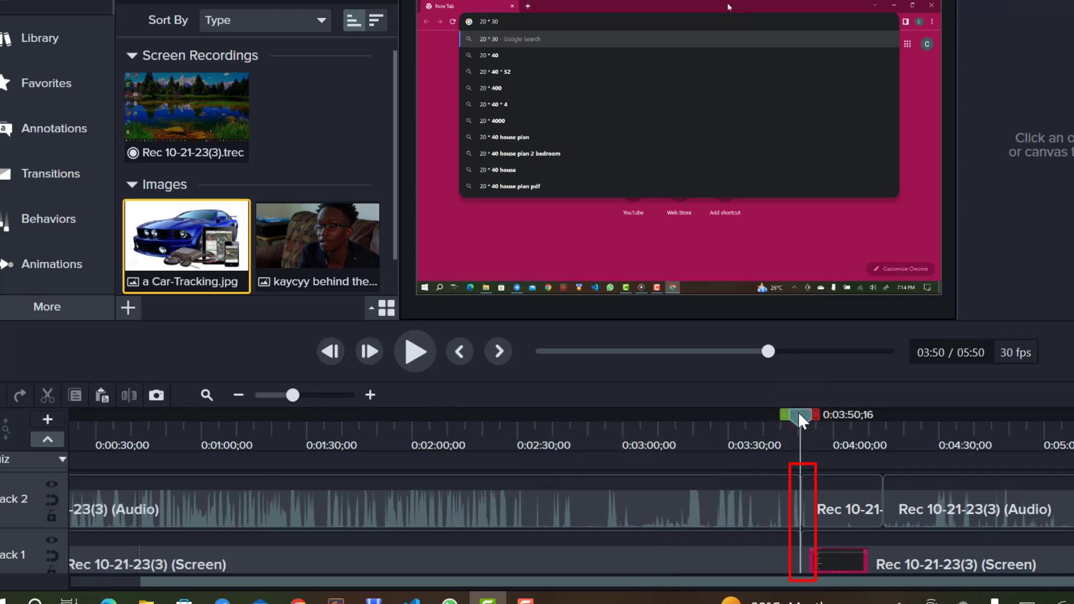
drag(797, 414, 737, 426)
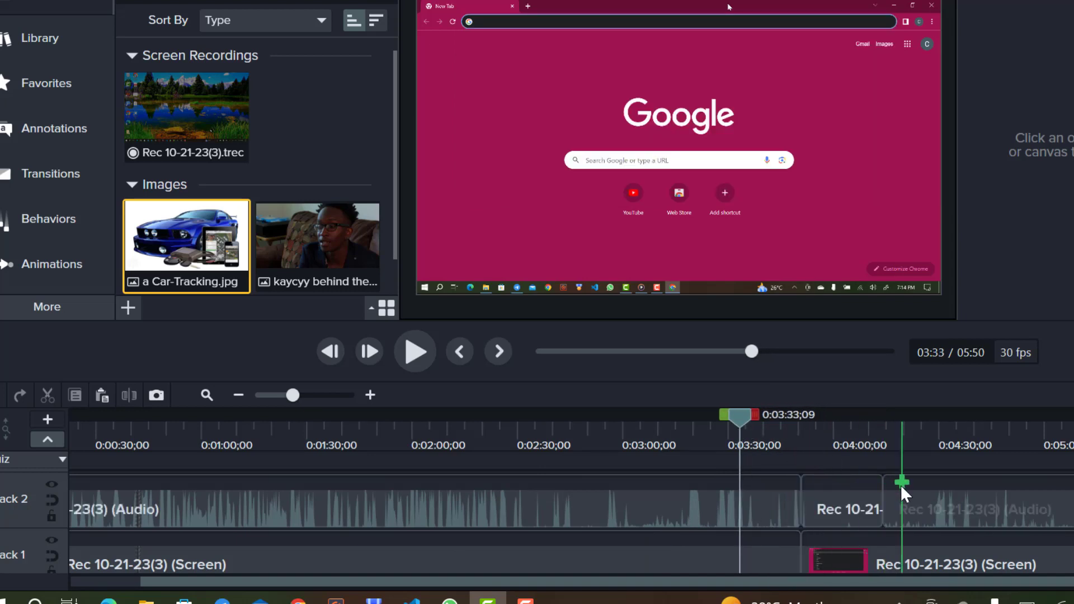
click(830, 512)
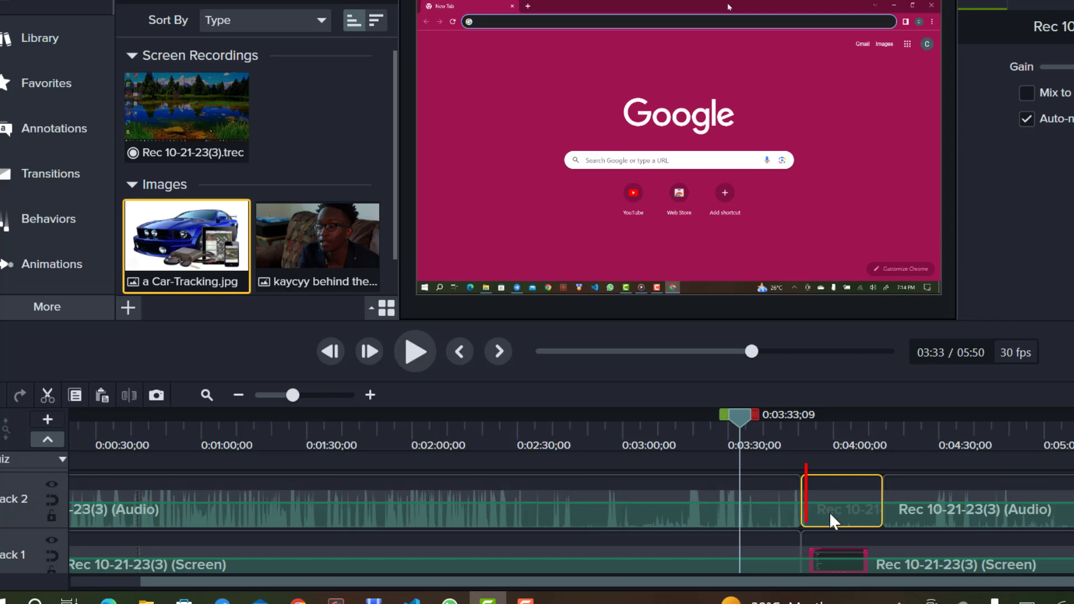
key(Delete)
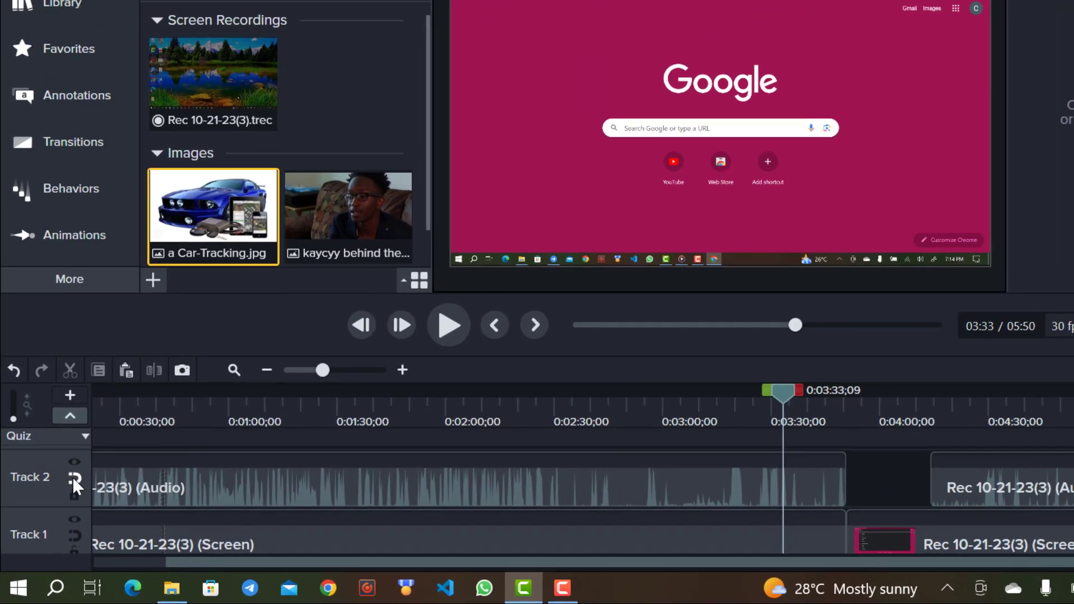
Turn on track magnetism for Track 2 to close the gap, and undo it.
click(71, 479)
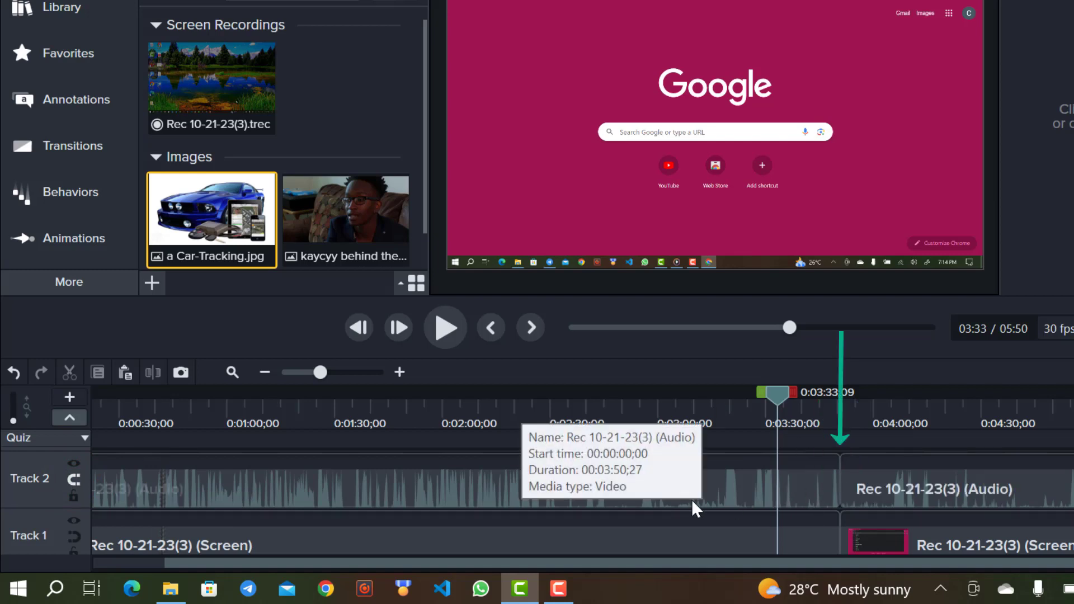
key(ctrl+z)
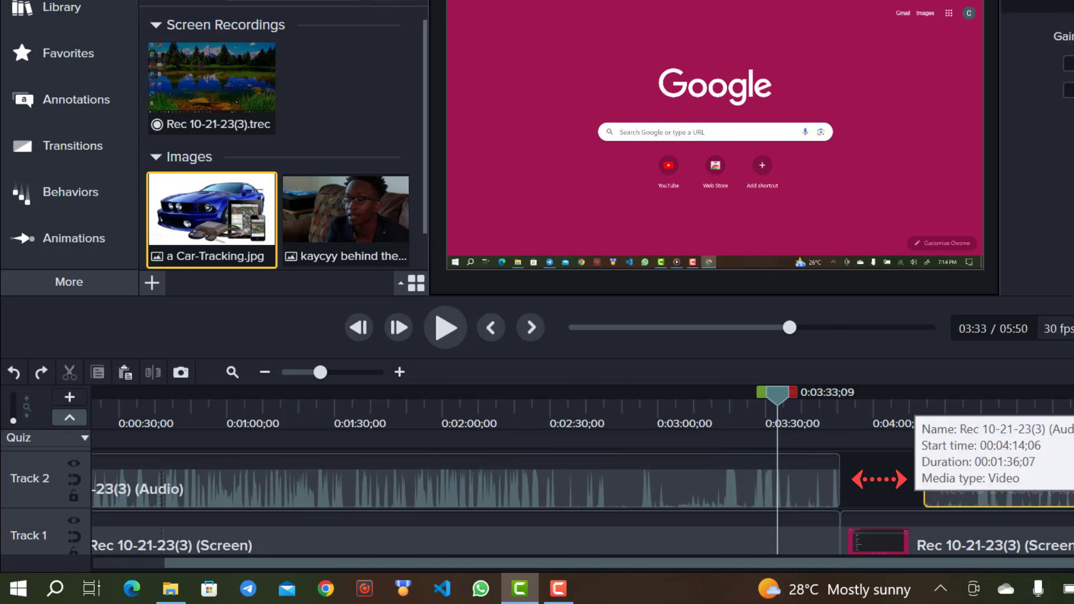
Move the audio clip after the gap earlier on Track 2 so it meets the preceding audio clip.
click(951, 481)
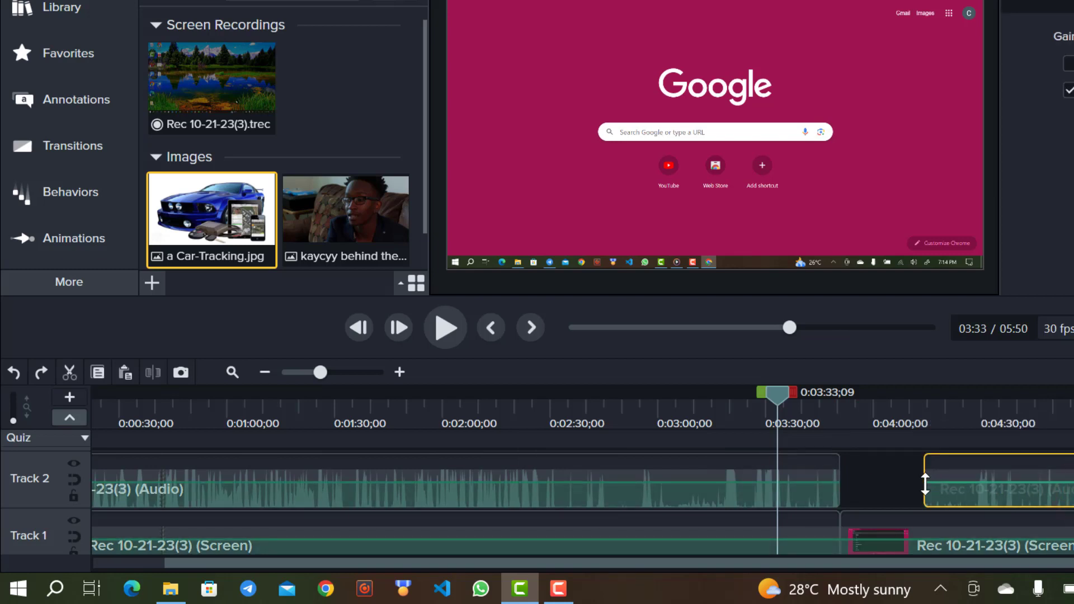
drag(949, 489, 862, 489)
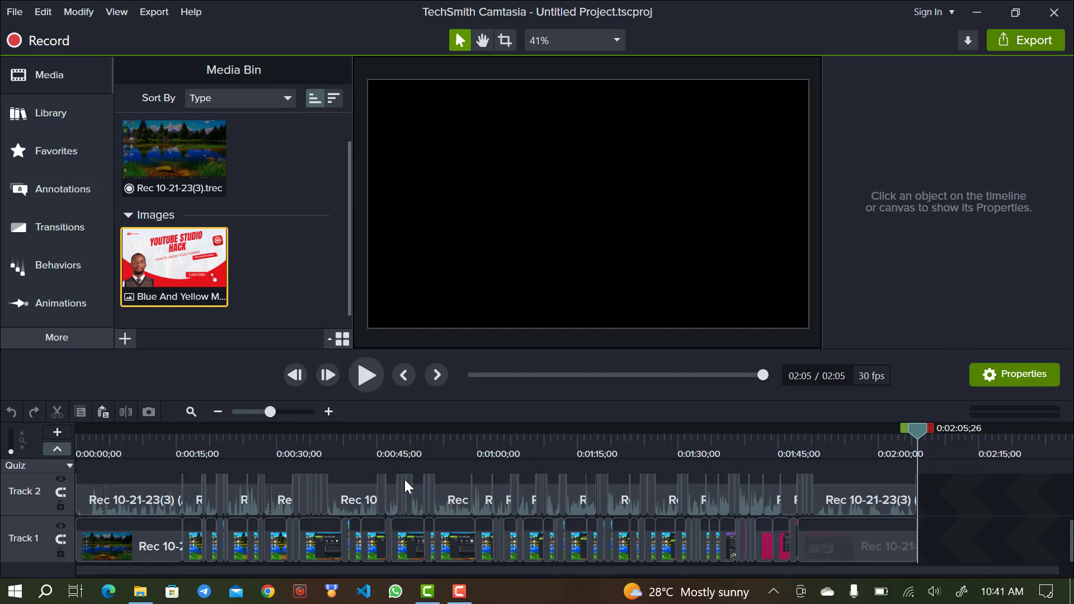
Return to the beginning of the edited timeline and play it up to 0:00:37;12.
click(196, 180)
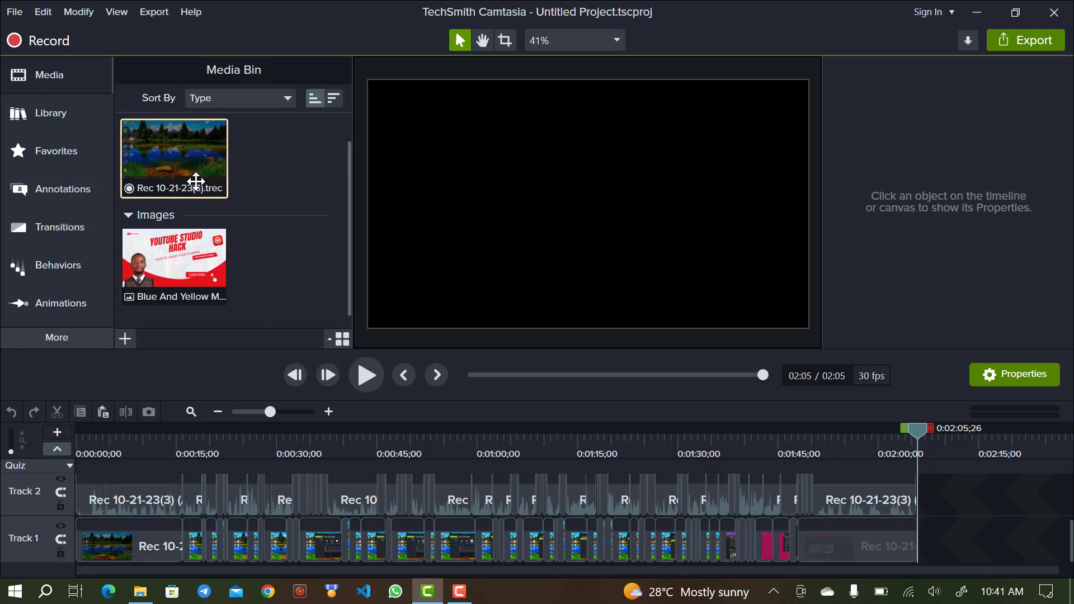
click(403, 375)
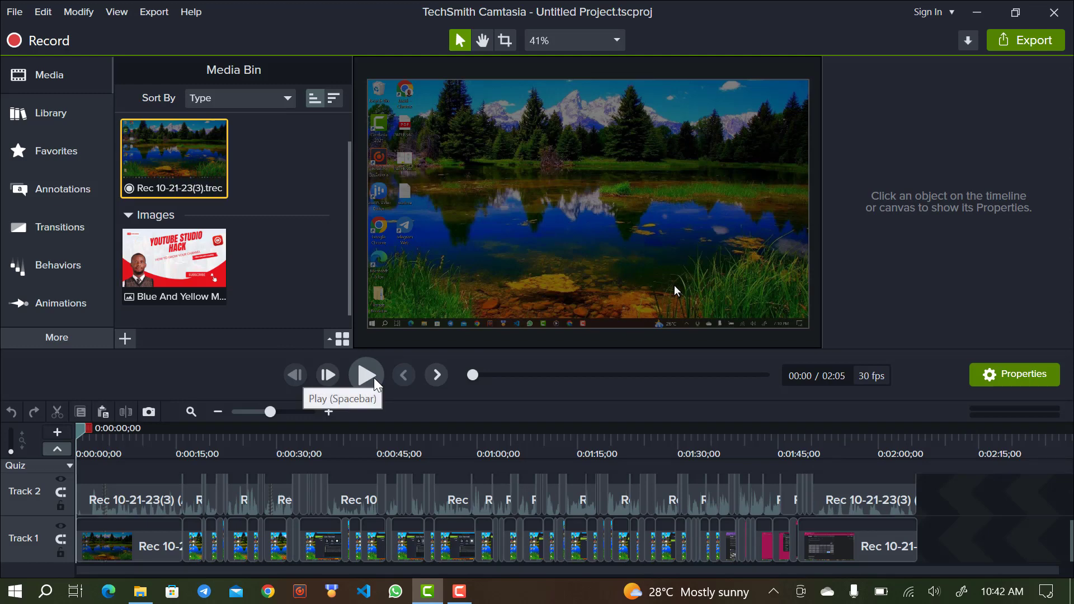
click(374, 377)
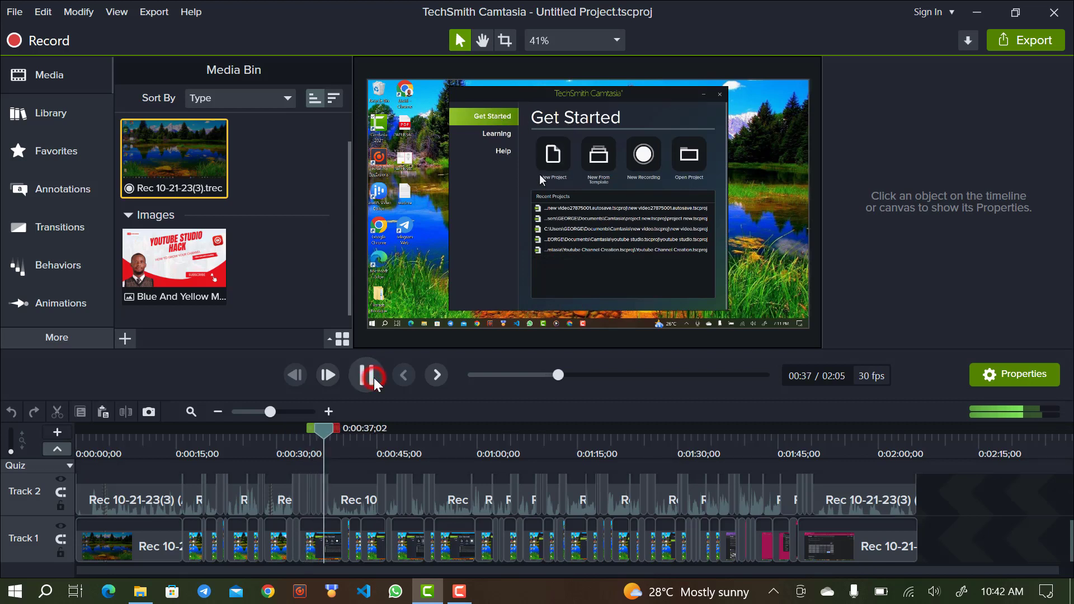
click(374, 378)
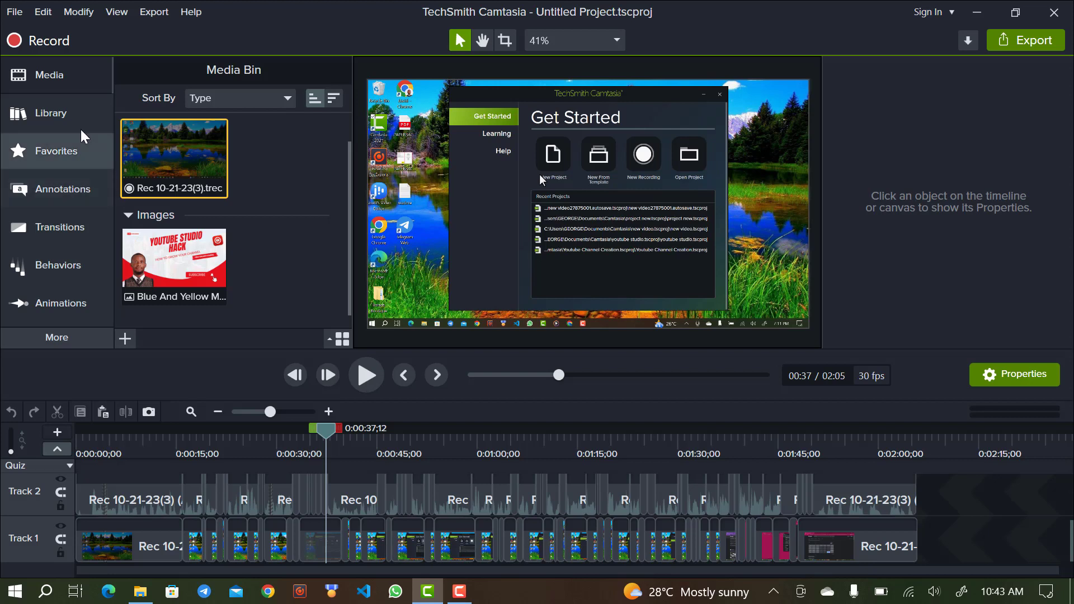
Show the available callout annotations in the Basic style.
click(74, 197)
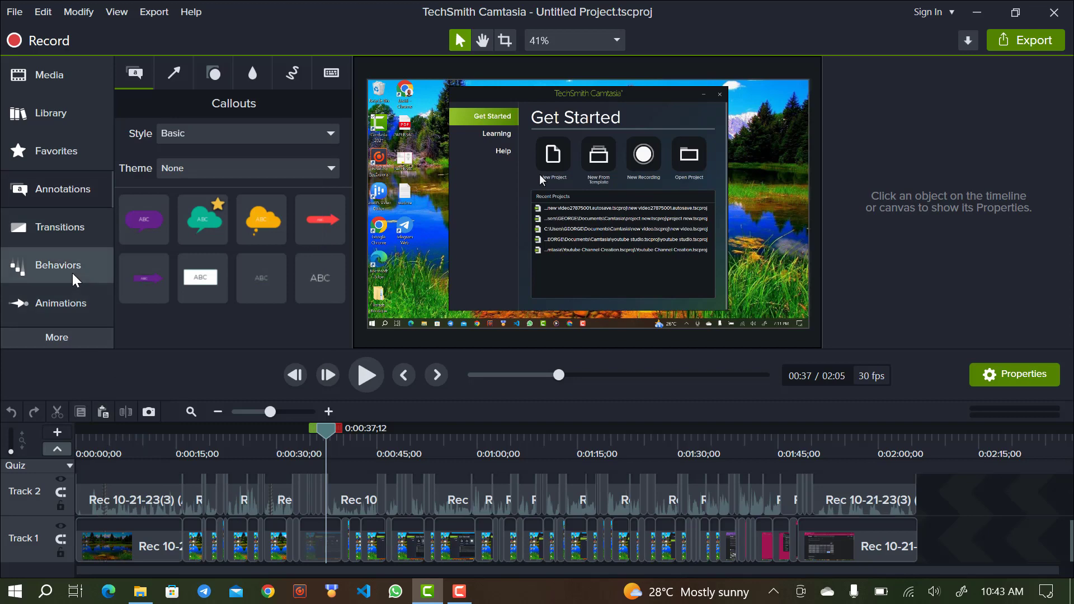
mouse_move(73, 273)
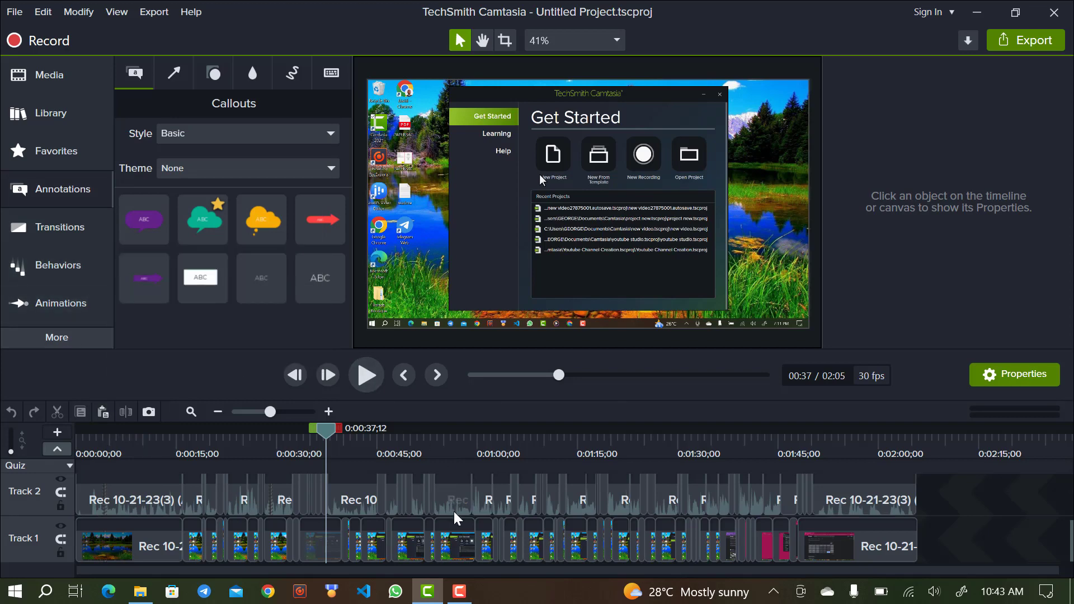
mouse_move(459, 596)
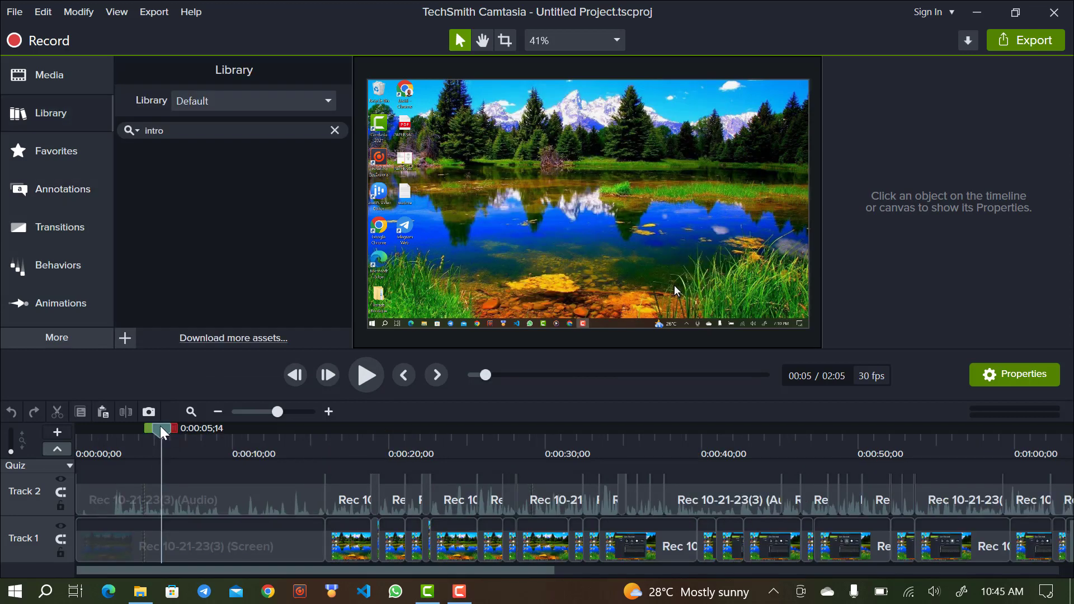
Play the opening of the timeline from 0:00:00;00 and pause at 0:00:03;22.
drag(162, 433, 69, 434)
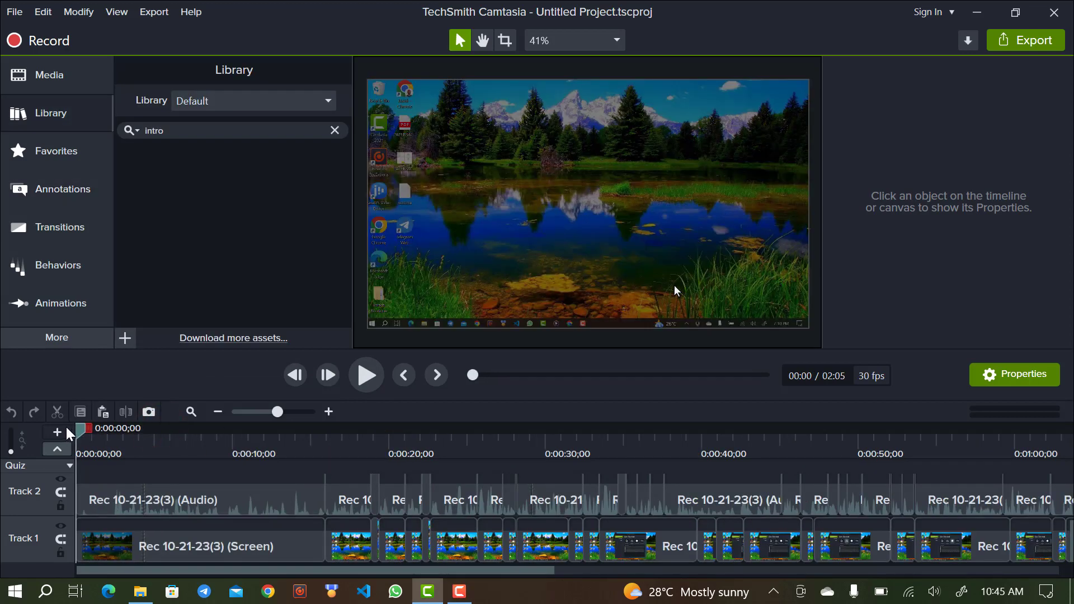
click(358, 374)
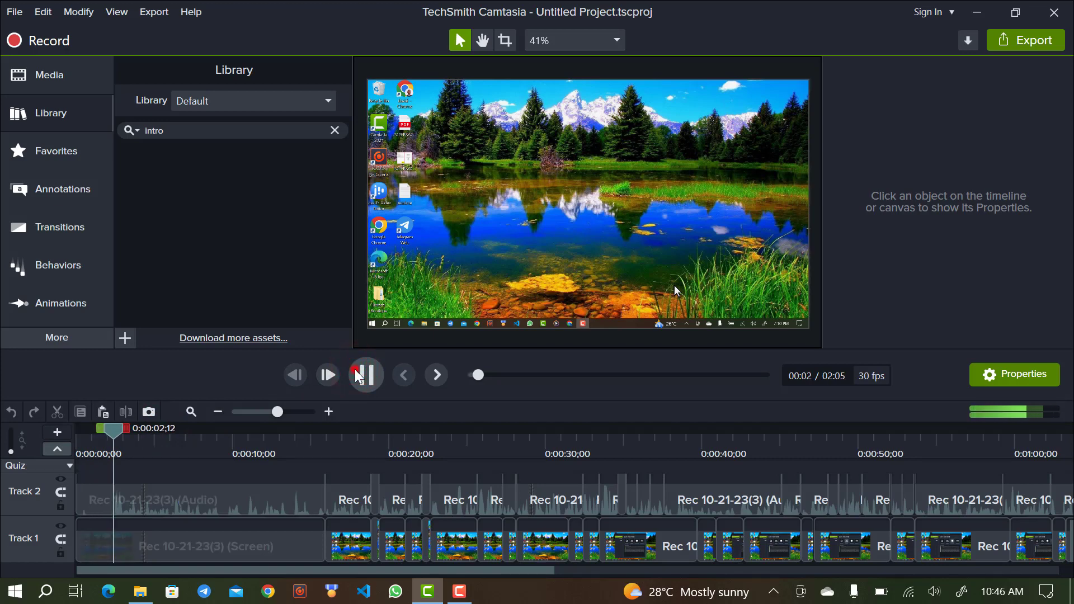
click(358, 375)
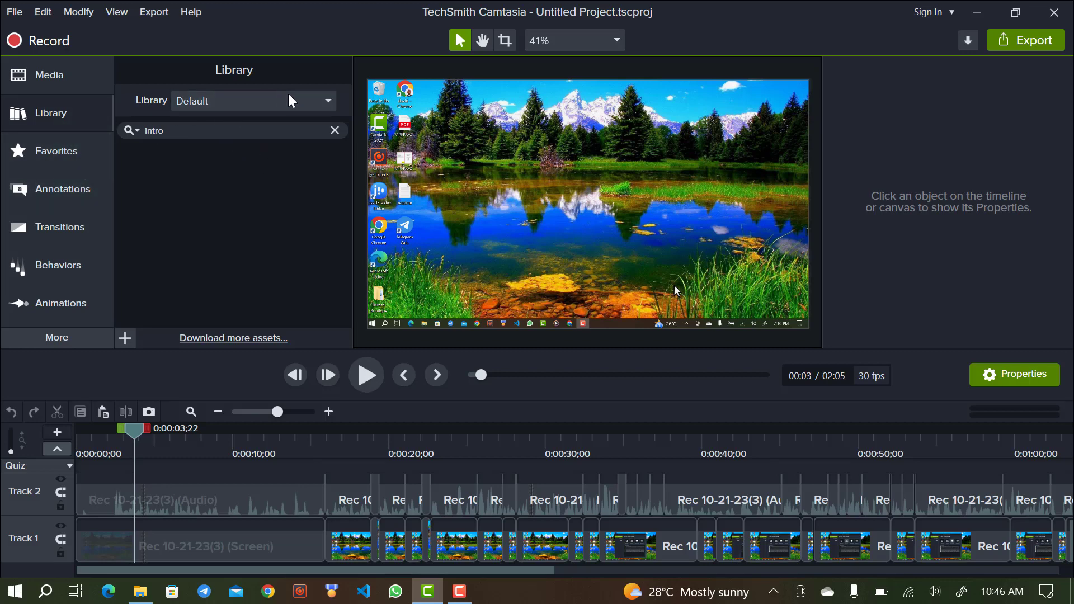
Clear the "intro" library search and add the George digitals asset to a new Track 3 near the timeline start.
click(324, 108)
click(277, 197)
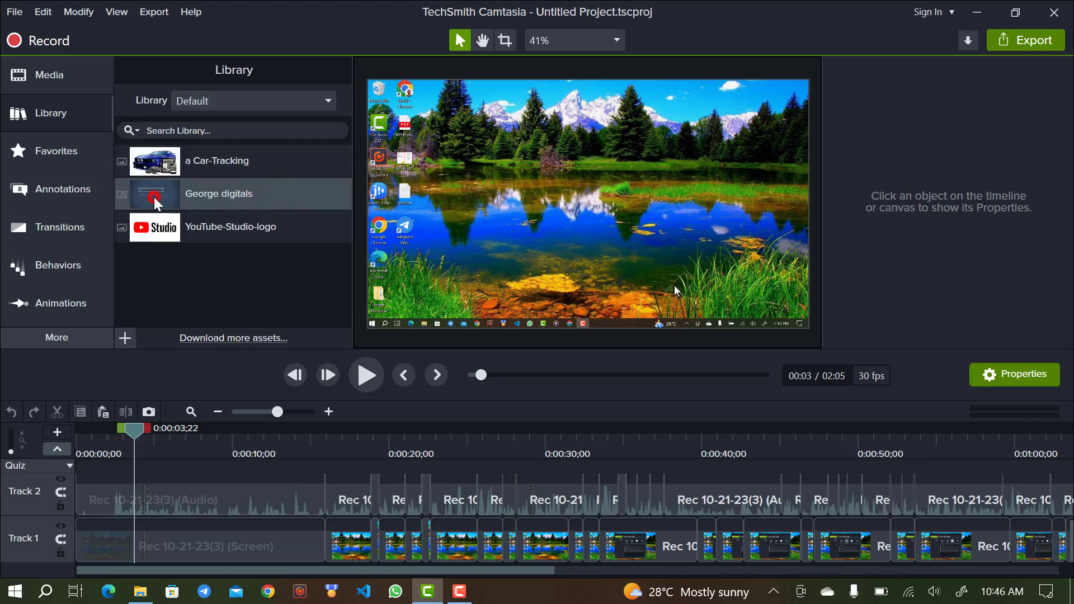
drag(157, 205, 156, 501)
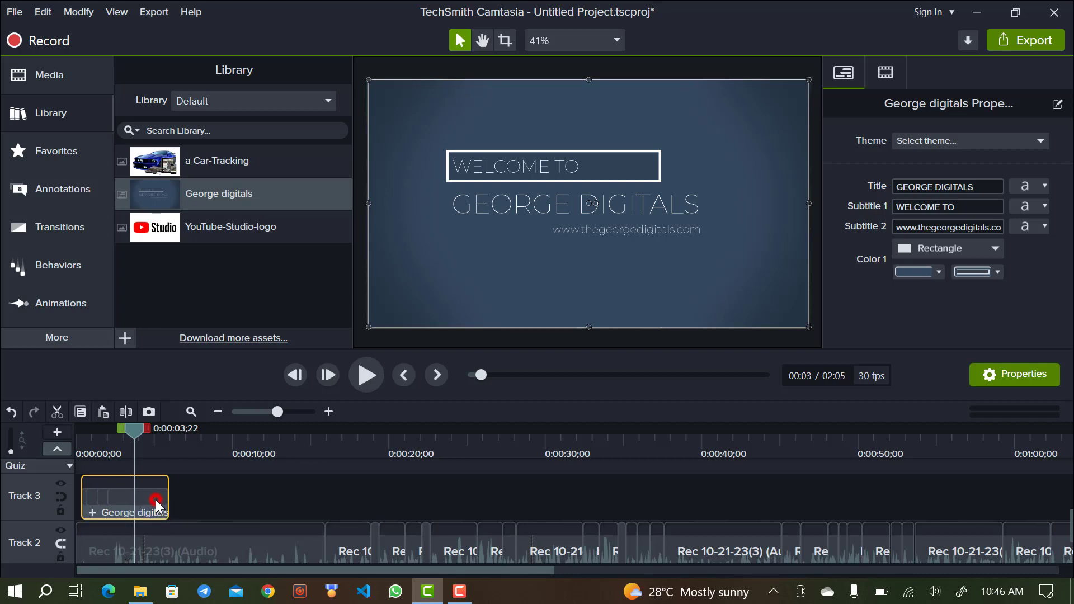
Shift the George digitals clip on Track 3 to about 2.5 seconds into the timeline and play from the beginning.
click(135, 430)
drag(135, 434, 69, 438)
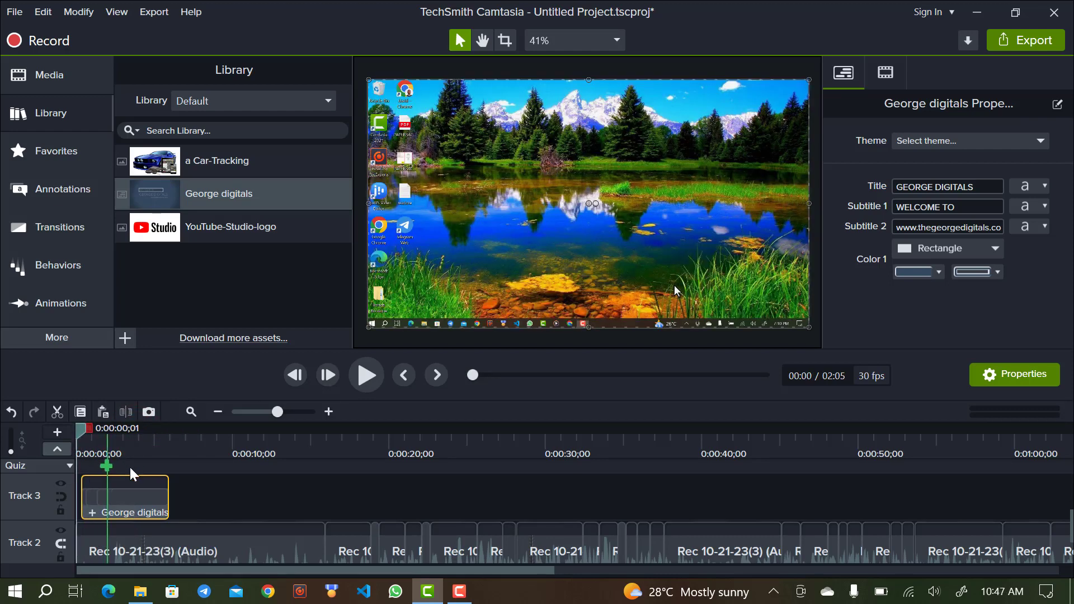
drag(143, 504, 187, 487)
click(363, 377)
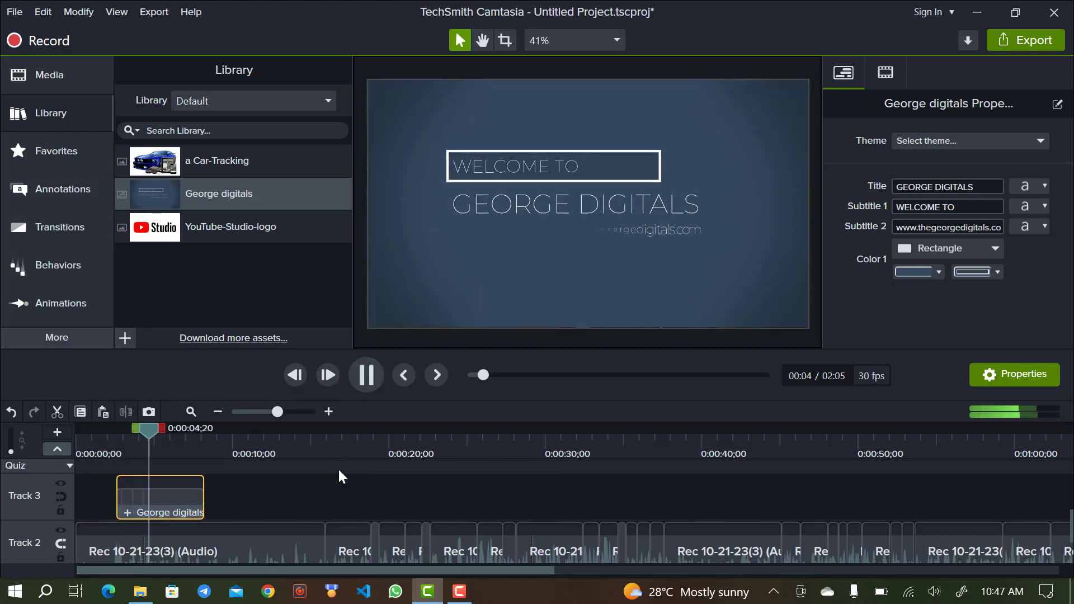
mouse_move(464, 601)
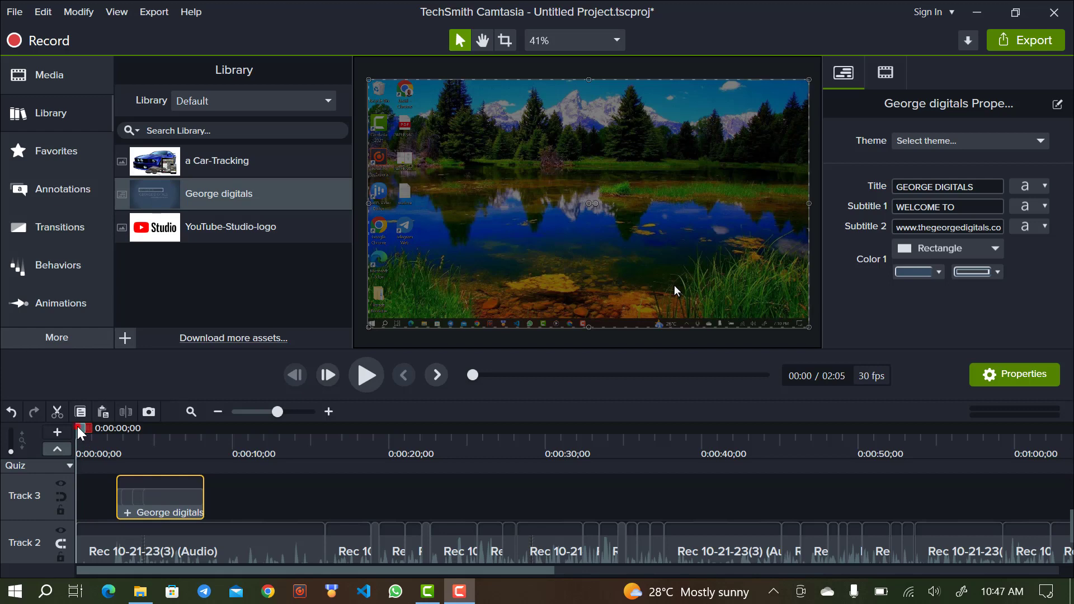
Split the first Track 2 audio clip at 0:00:02;03 and ripple-delete the segment before the split.
drag(76, 432, 115, 432)
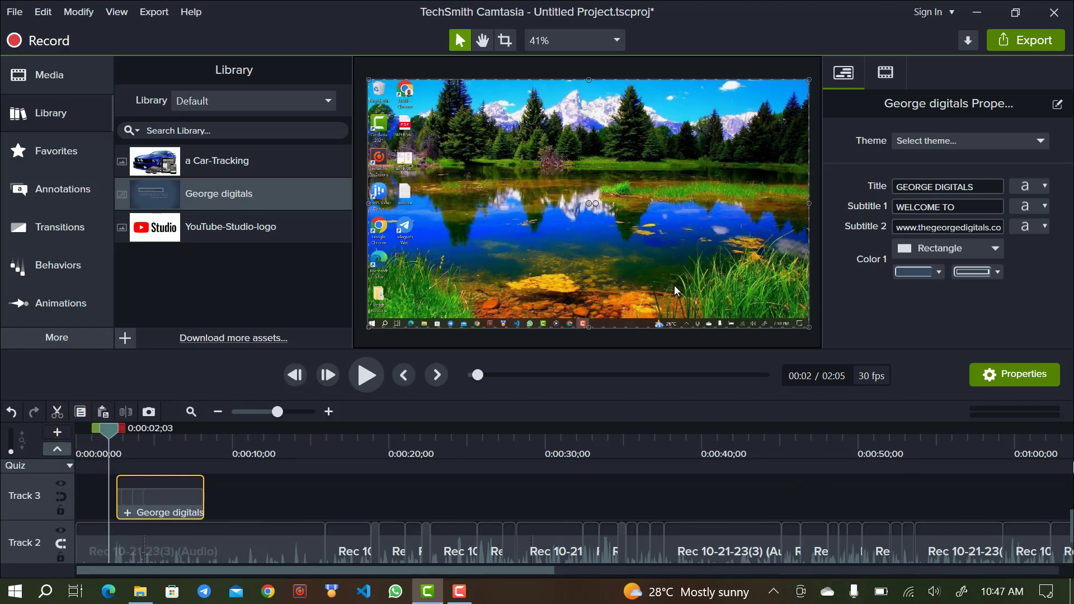
drag(1069, 528, 1073, 550)
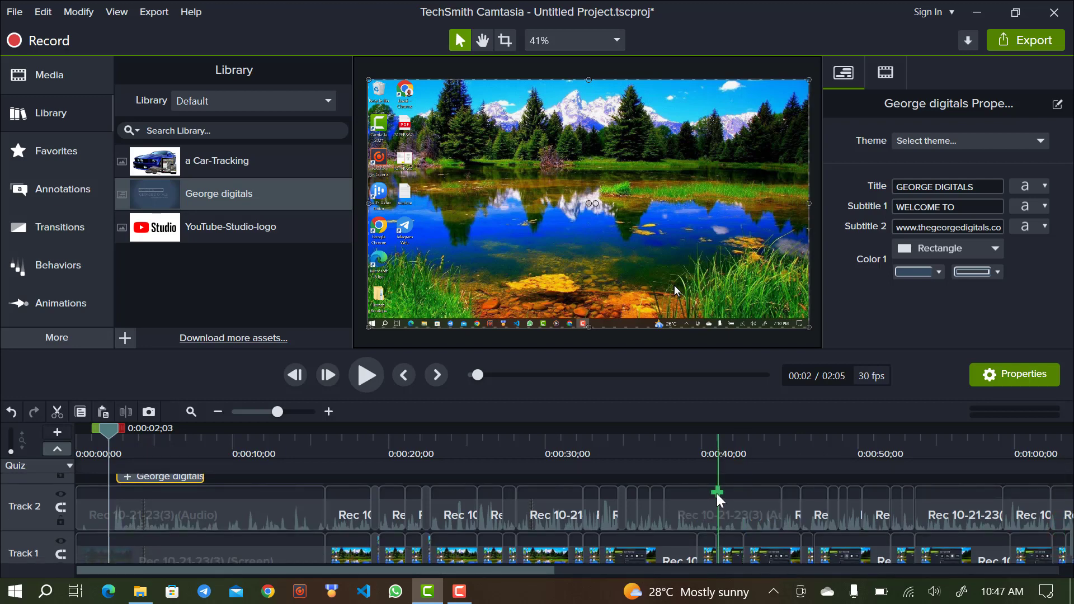
click(125, 511)
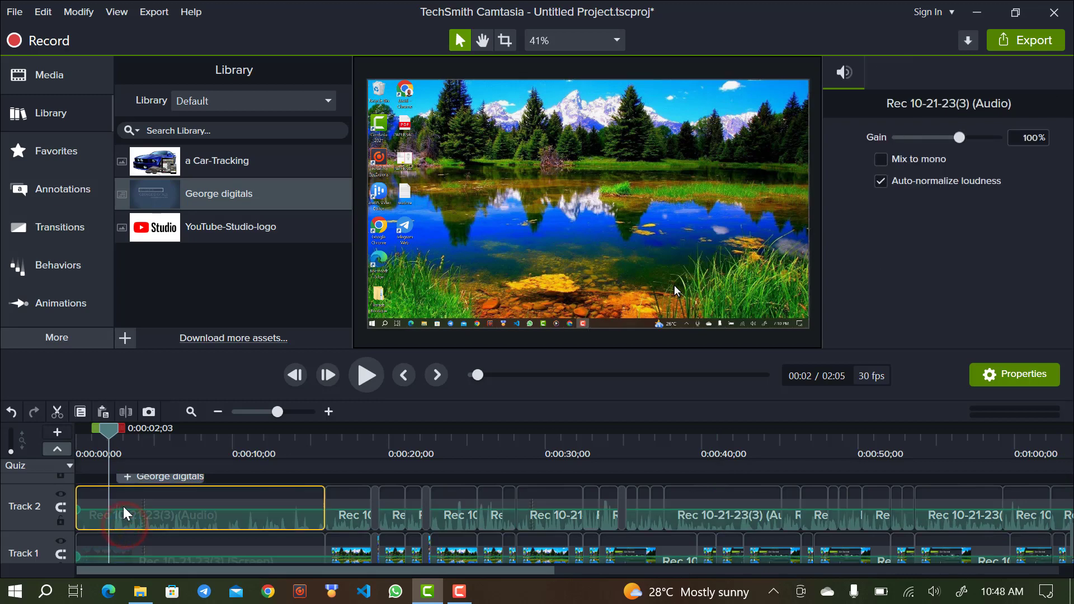
click(125, 413)
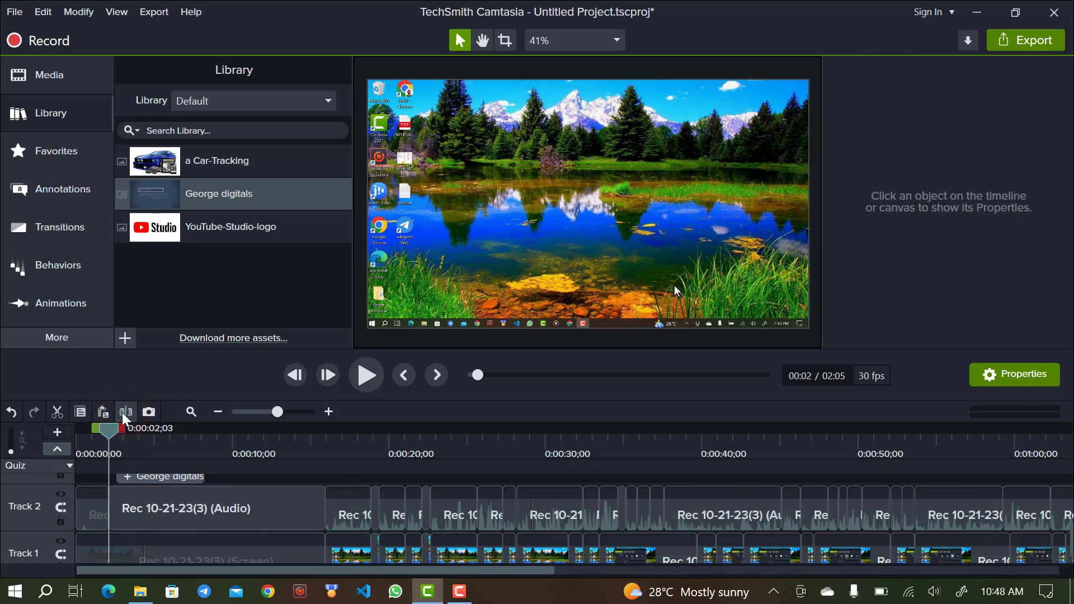
click(96, 519)
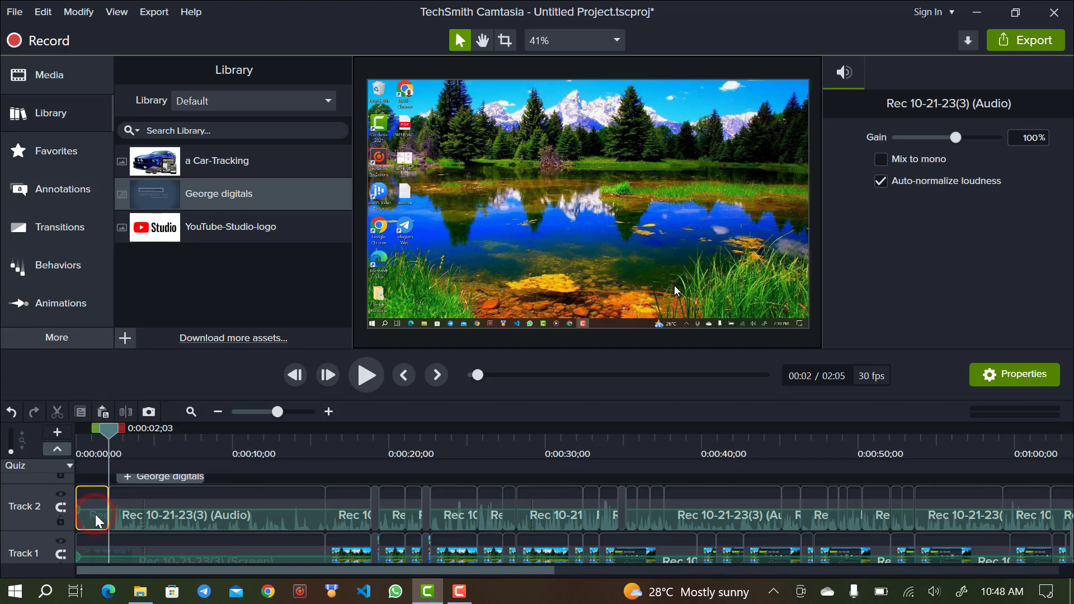
key(ctrl+Delete)
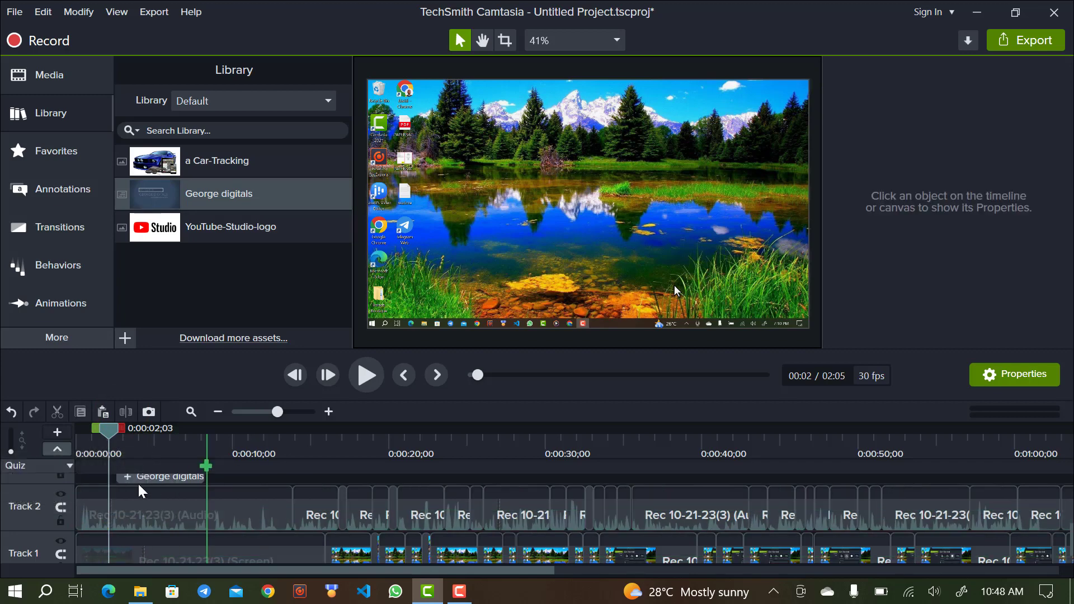
Play the timeline and extend the end of the George digitals clip on Track 3 to the playhead at 0:00:28;28.
click(366, 375)
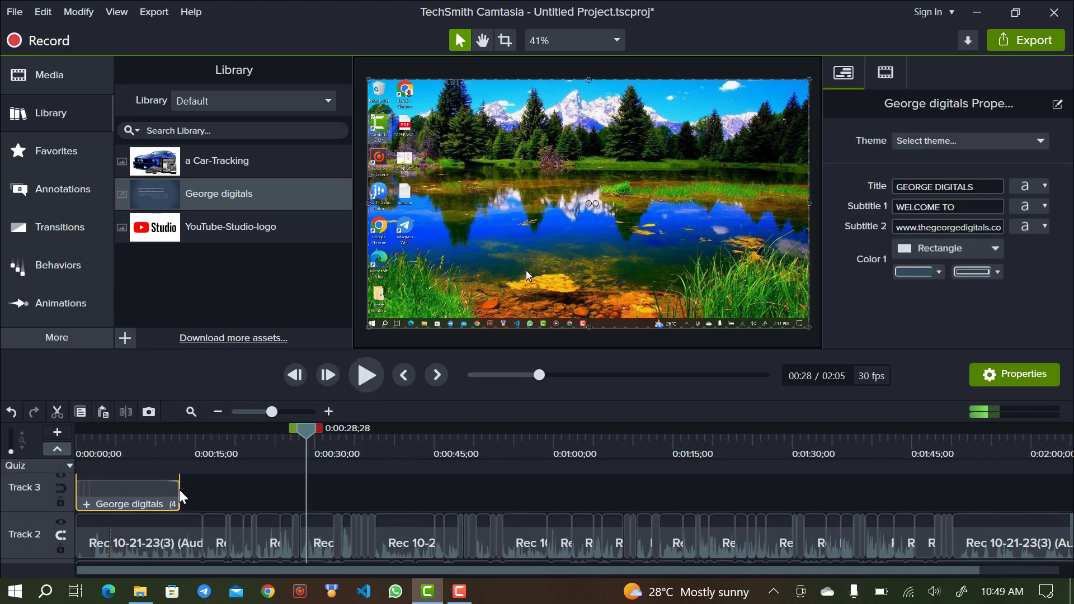
drag(179, 492, 308, 480)
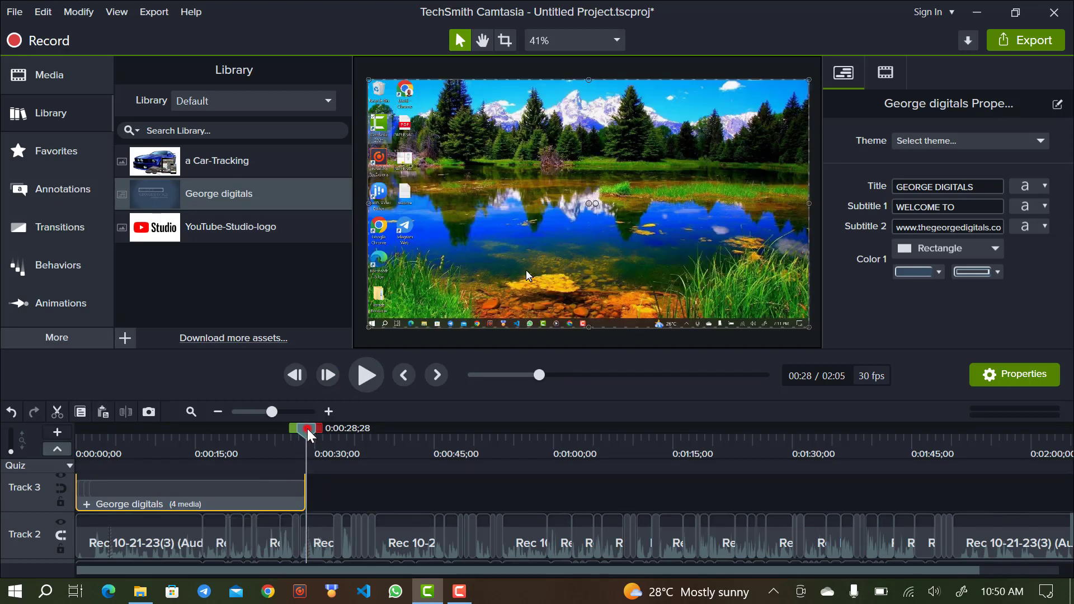
Play the timeline from the beginning, pause at 0:00:35;22 and return the playhead to the start.
drag(308, 432, 75, 447)
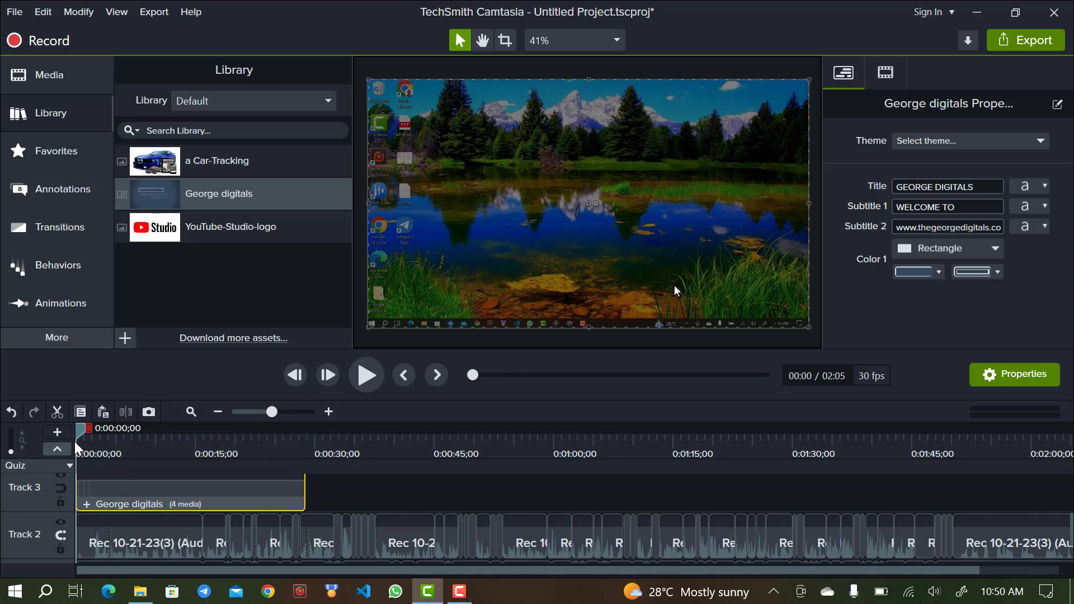
click(367, 376)
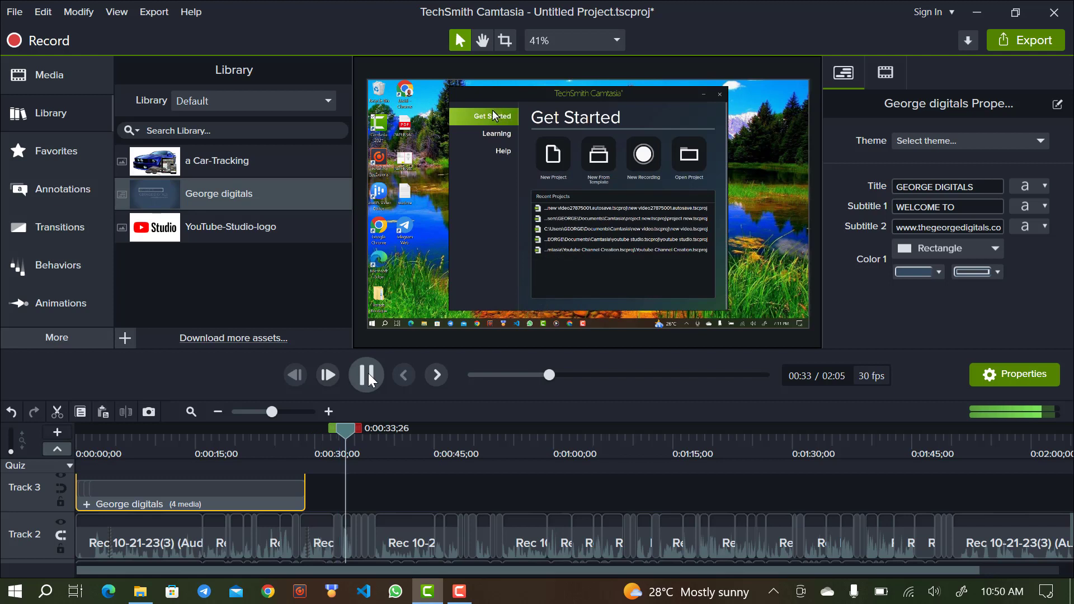
click(369, 374)
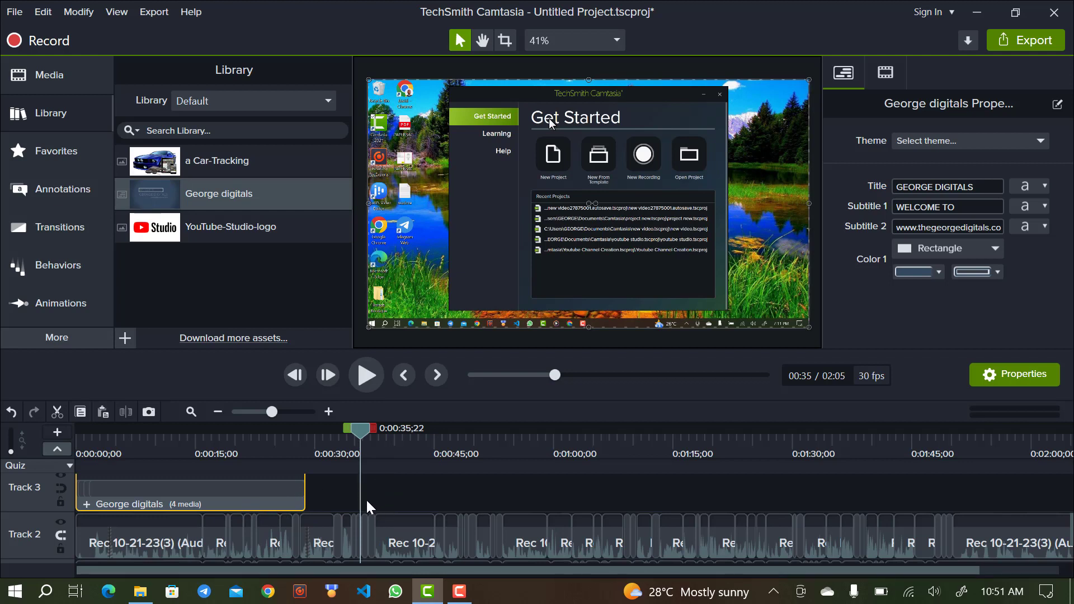
drag(357, 428, 72, 452)
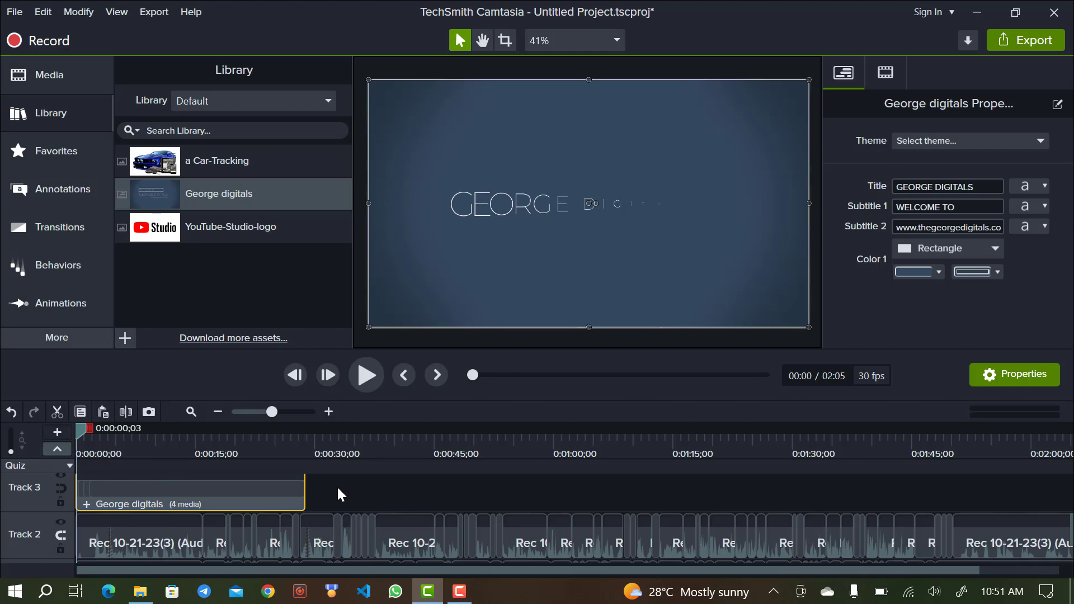
Apply the Rings left-click cursor effect to the Track 1 screen clip at 0:00:36;17.
drag(78, 428, 370, 482)
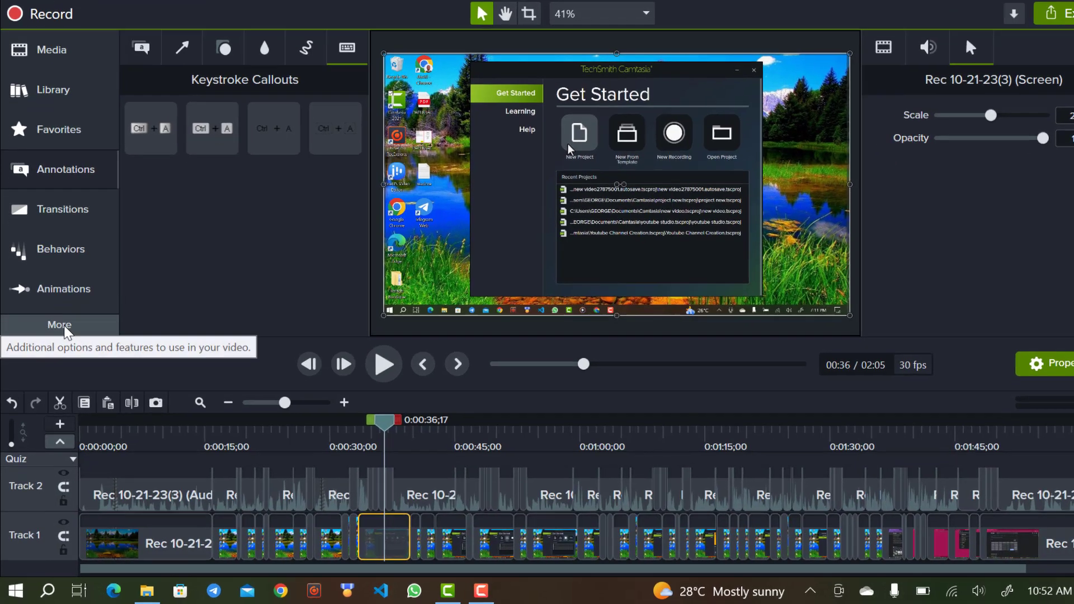
click(60, 338)
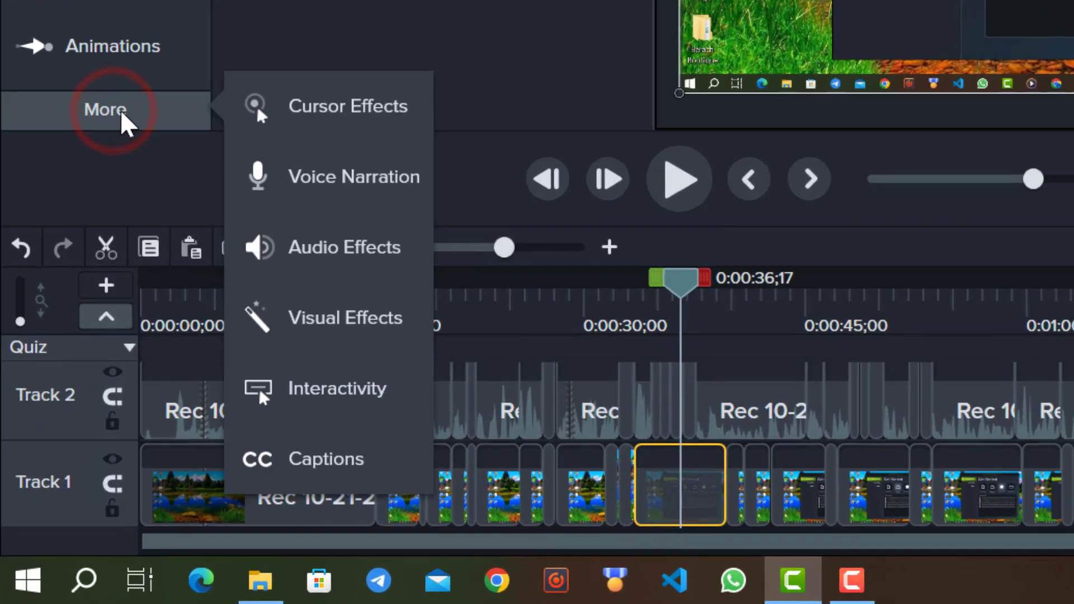
click(330, 106)
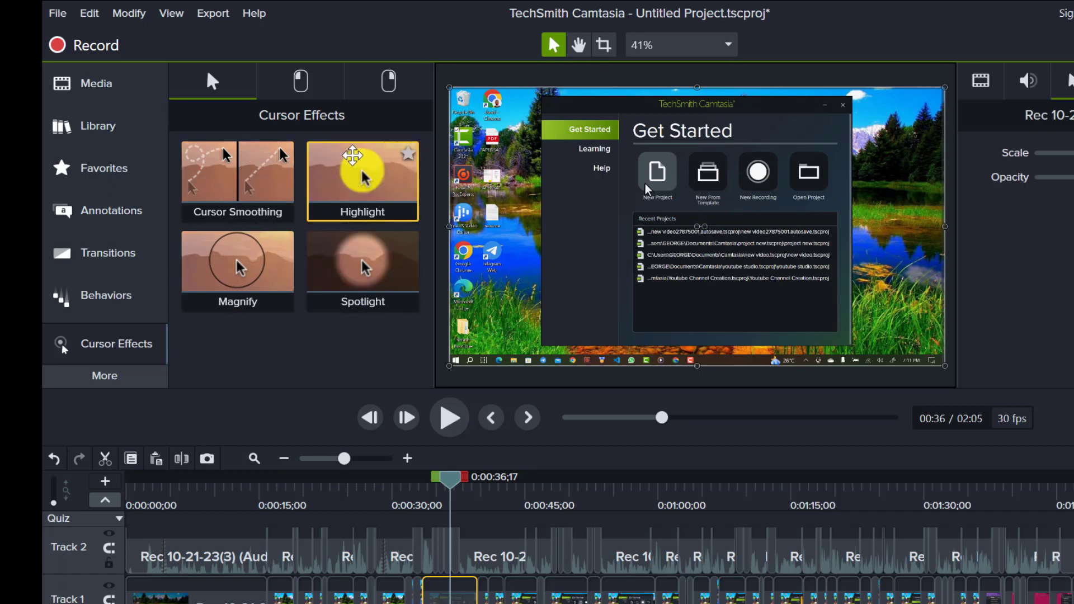
click(315, 95)
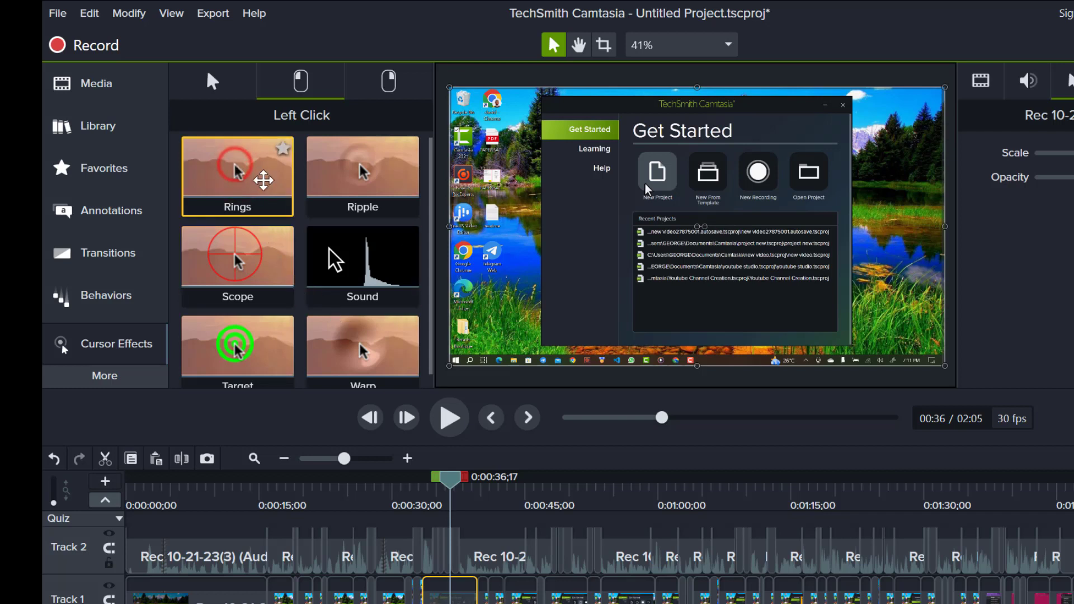
drag(389, 478, 439, 603)
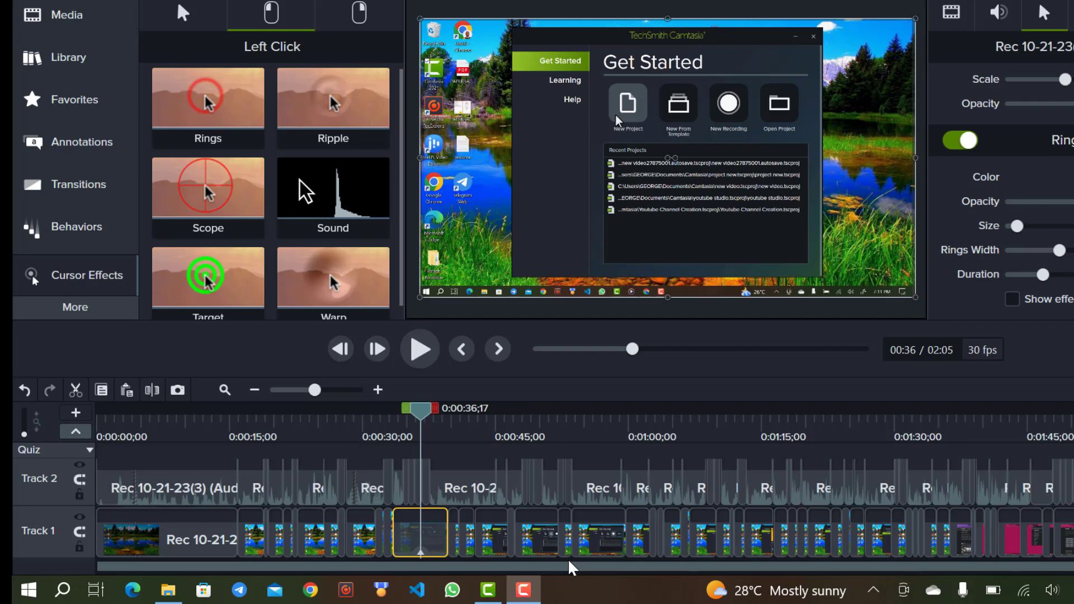
Play and pause at 0:01:03;15, and add a Zoom-n-Pan zoom of 303% around the Learning entry.
click(511, 474)
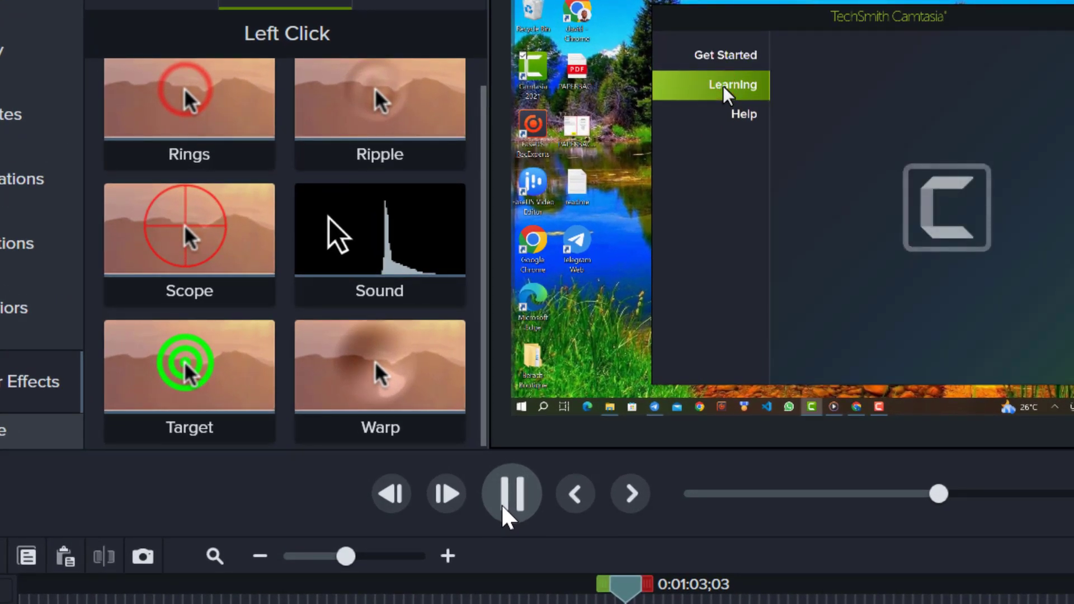
click(505, 500)
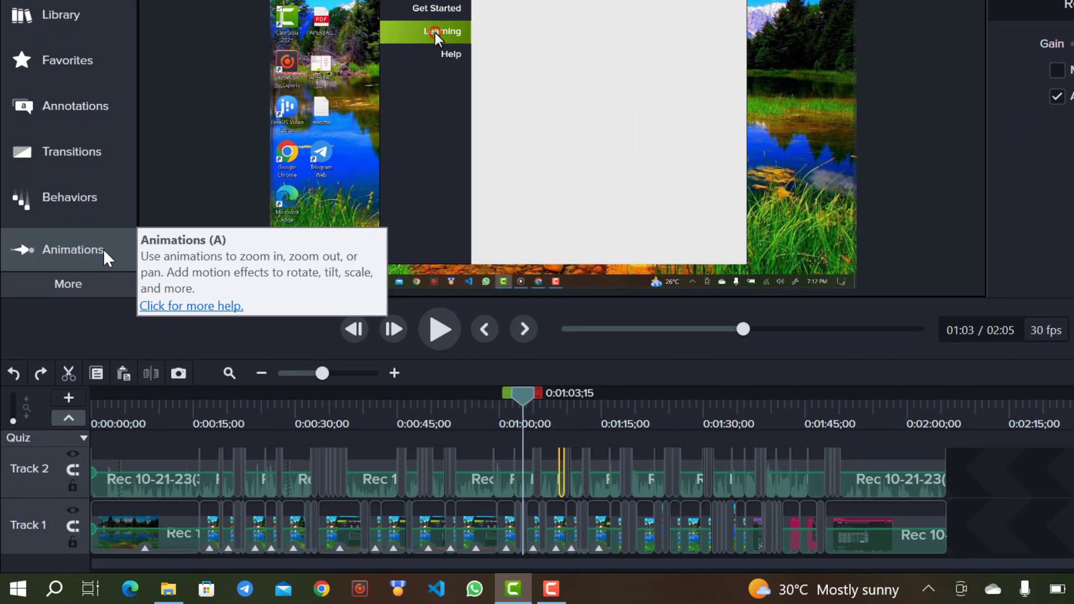
click(104, 254)
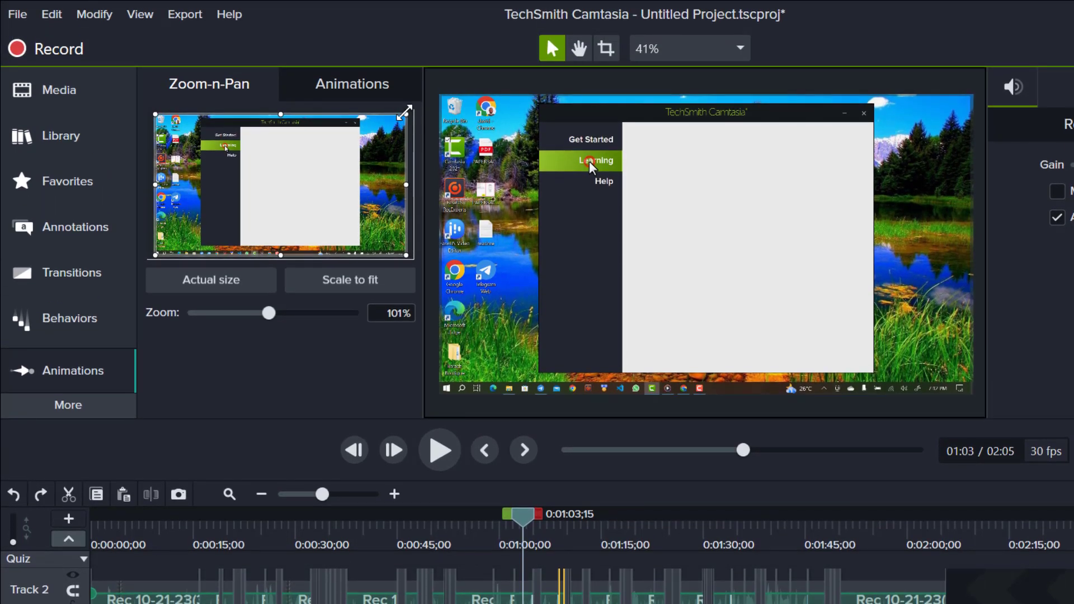
drag(404, 113, 330, 135)
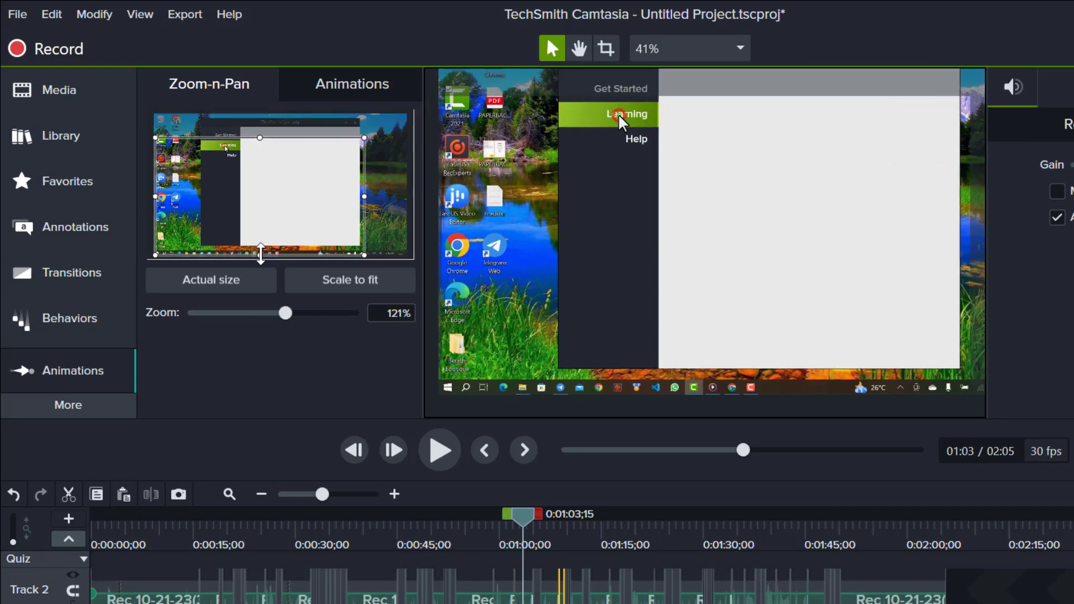
drag(260, 254, 243, 214)
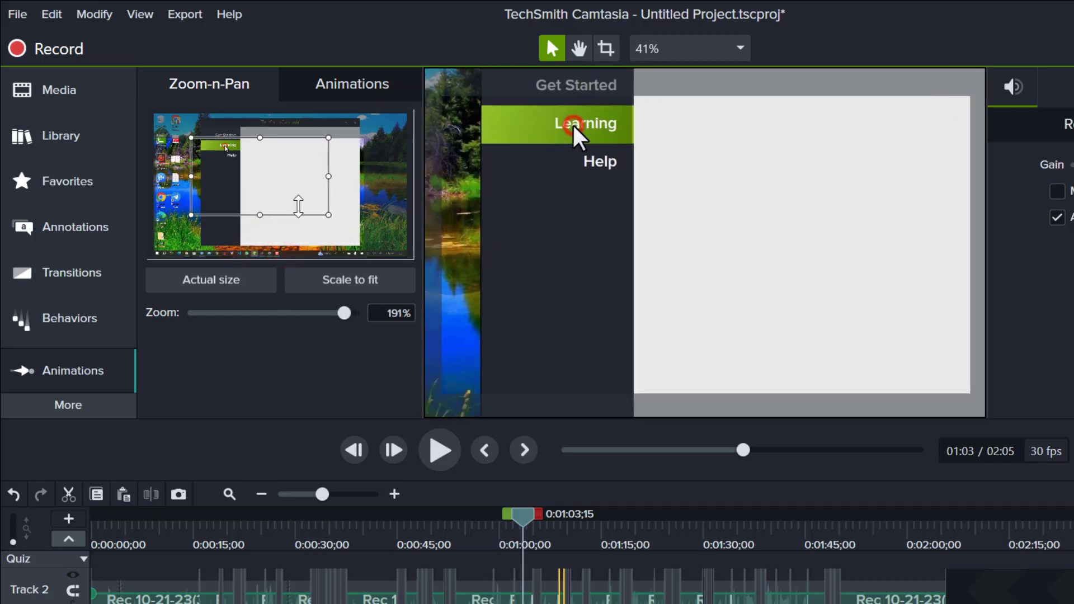
drag(329, 213, 242, 180)
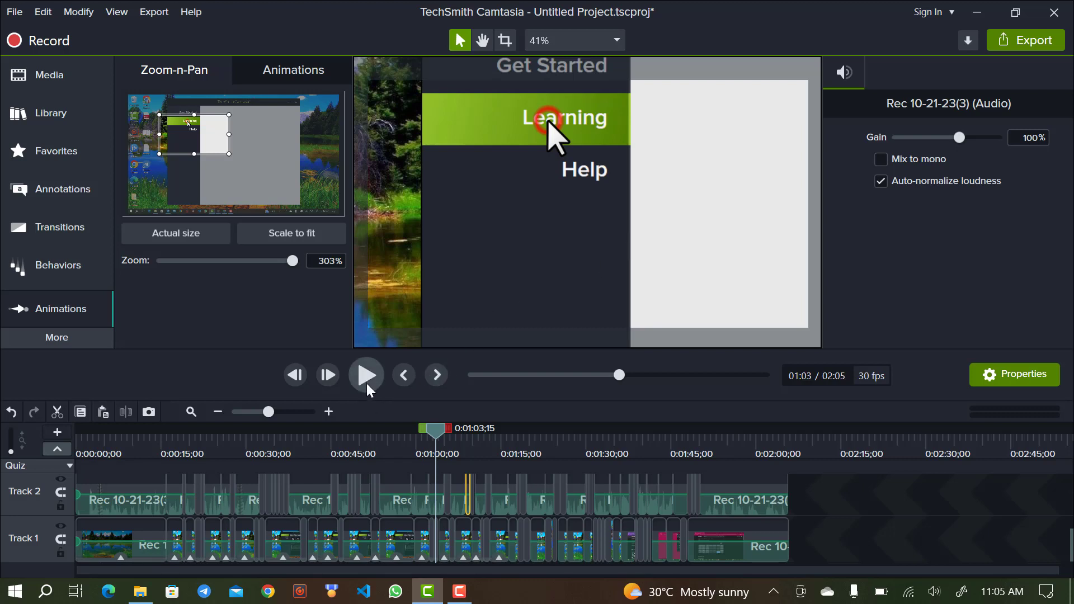
Preview the zoom from 0:01:01;17, pause at 0:01:05;21 and scale the view there to fit.
drag(442, 428, 432, 429)
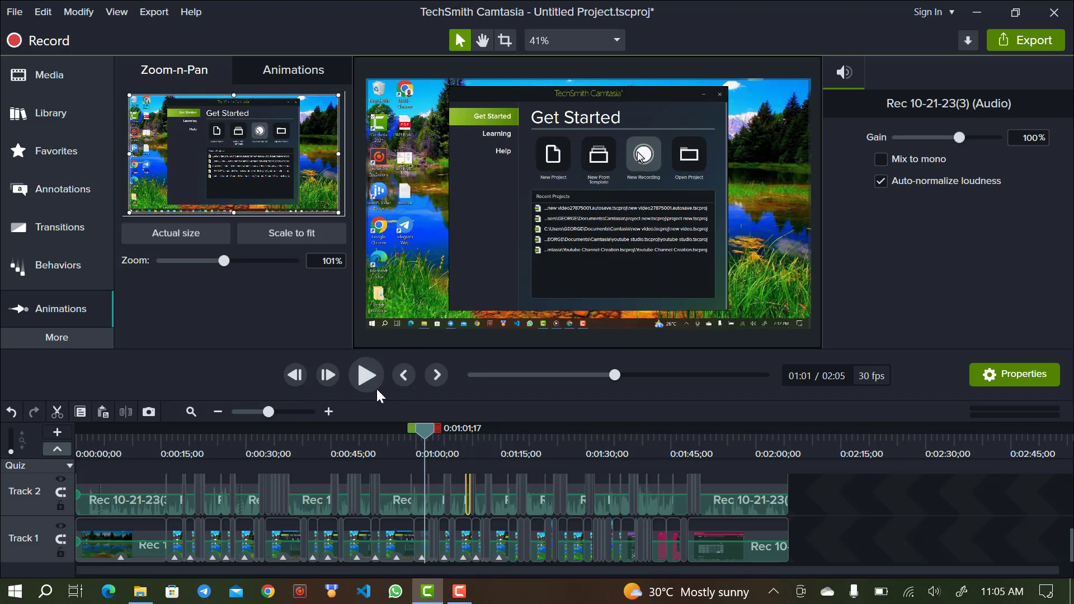
click(367, 374)
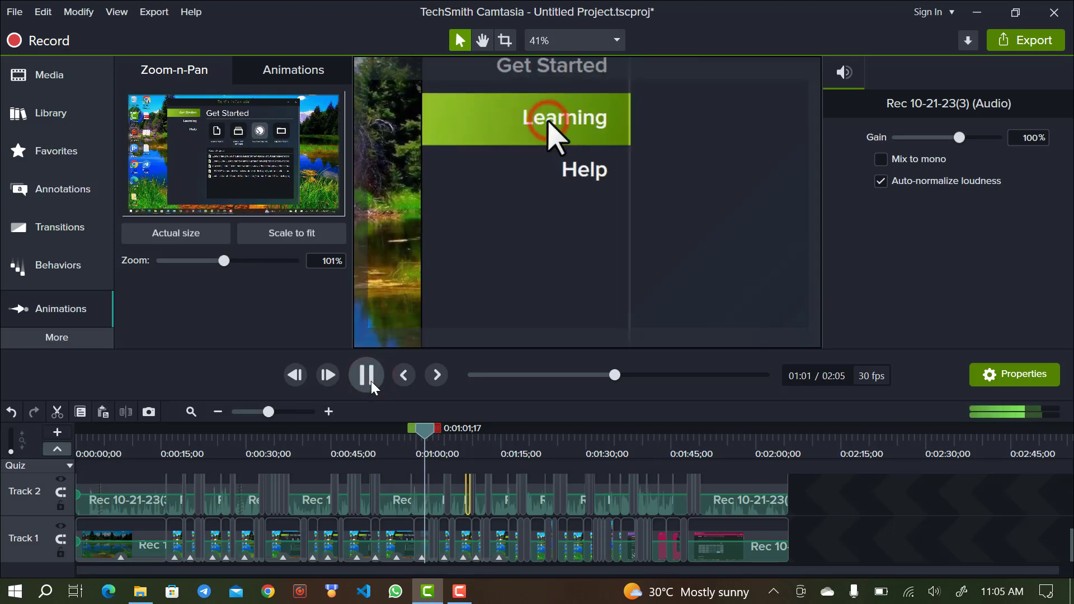
click(366, 376)
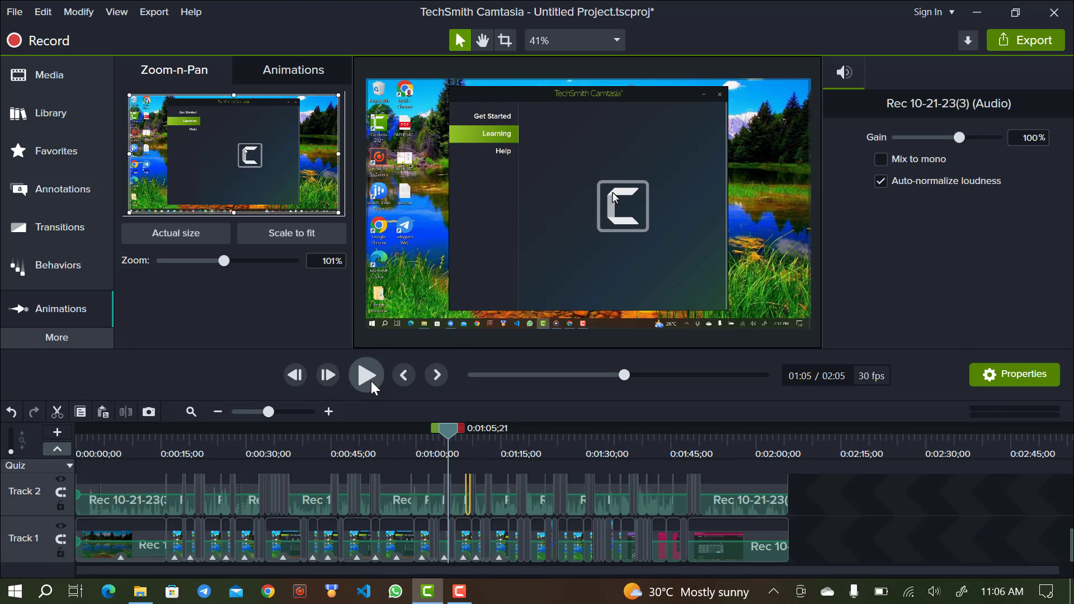
click(285, 235)
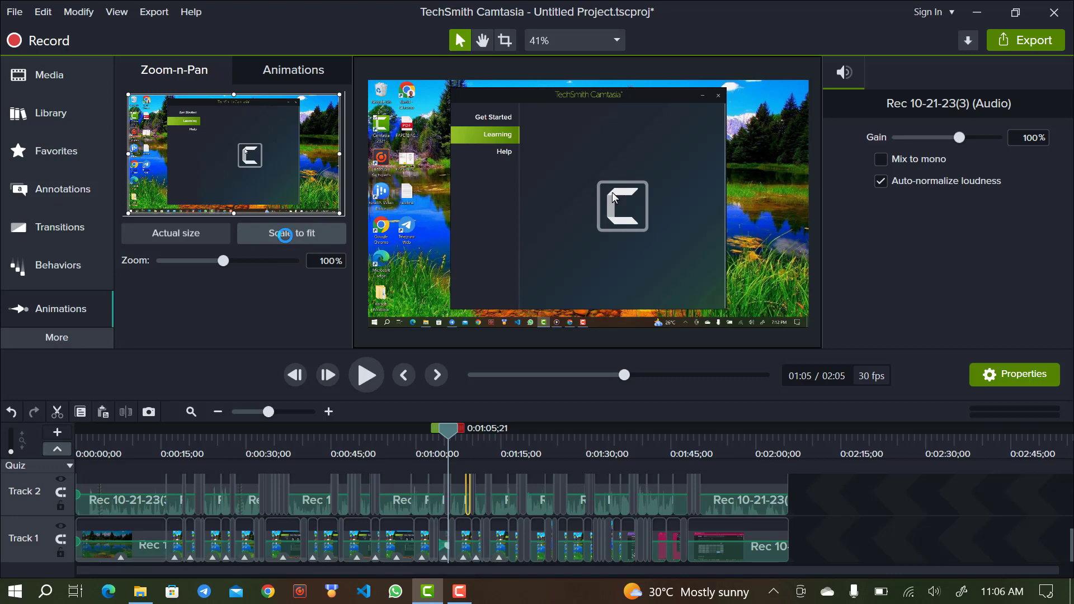
Play the timeline from 0:00:58;21 to review the zoom animation and pause at 0:01:14;10.
drag(447, 430, 407, 439)
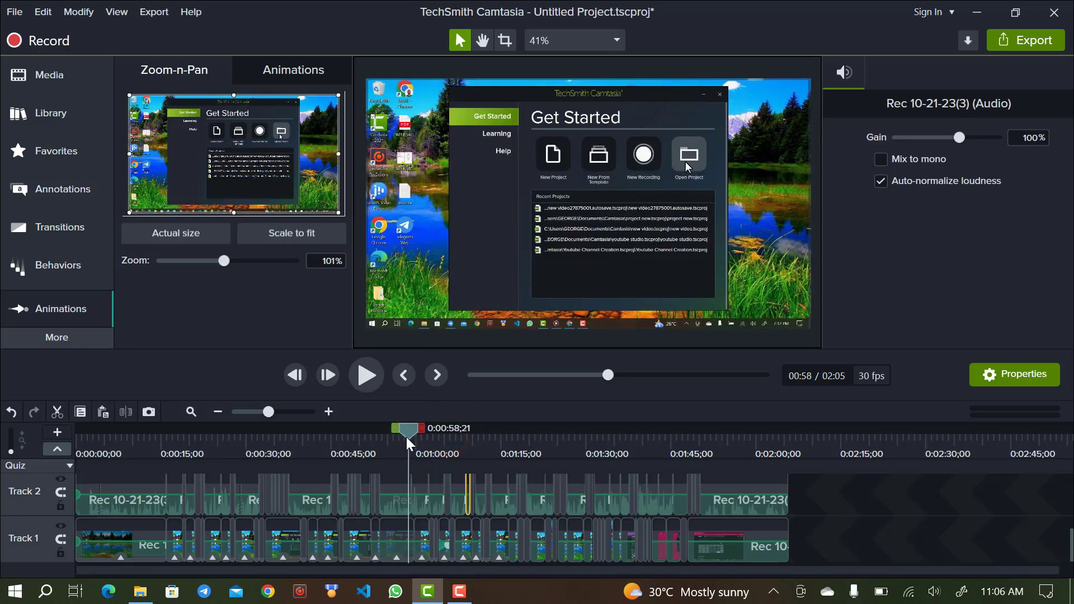
click(374, 377)
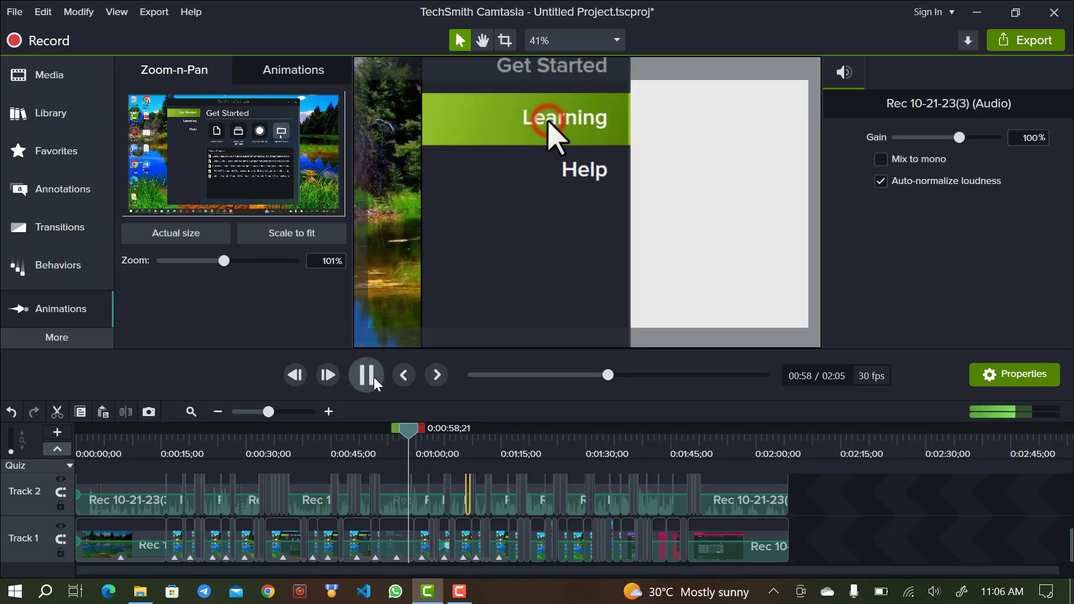
click(365, 384)
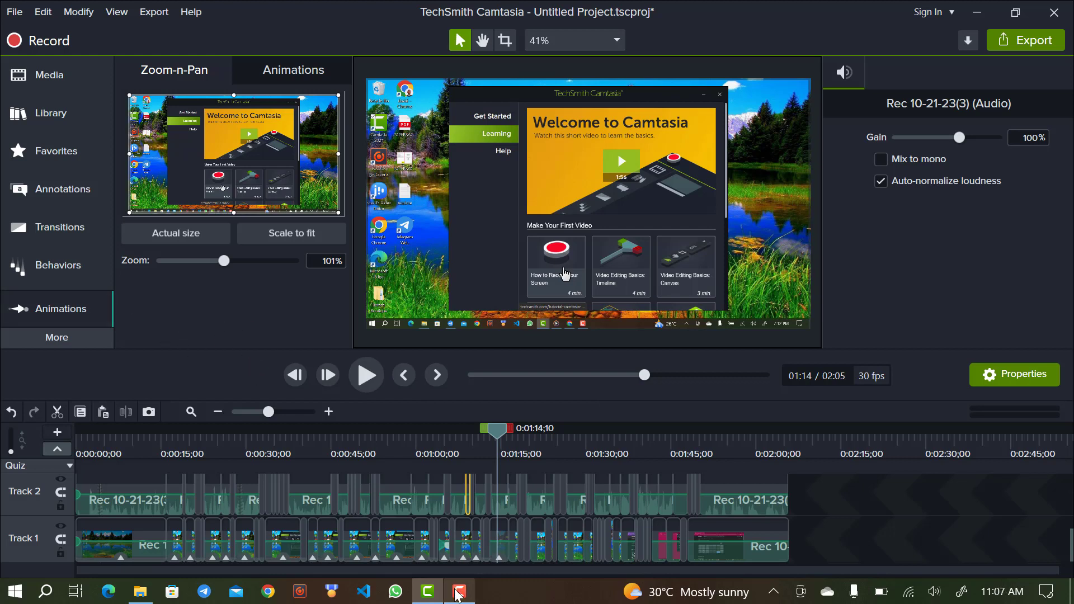
mouse_move(458, 598)
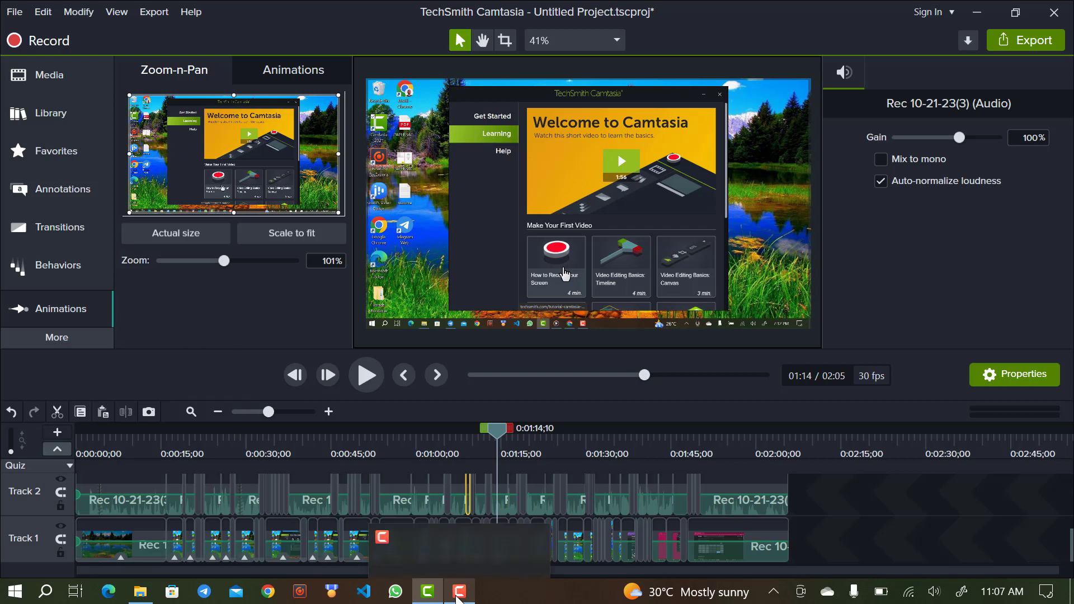
click(572, 489)
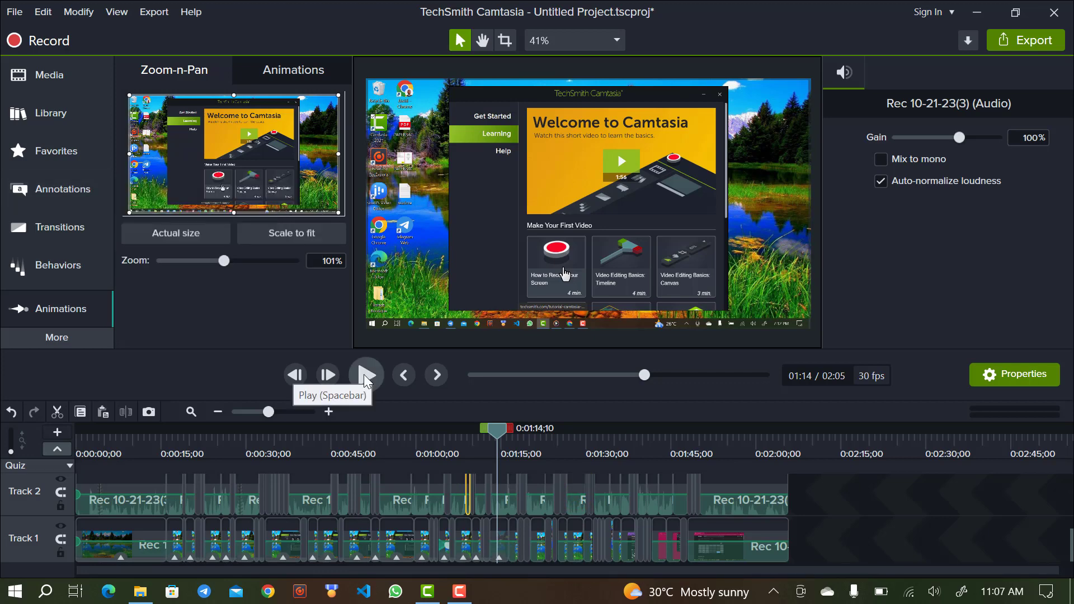
Add the green cloud speech callout from the Basic style over the Google page at 0:01:41;23.
drag(493, 432, 633, 434)
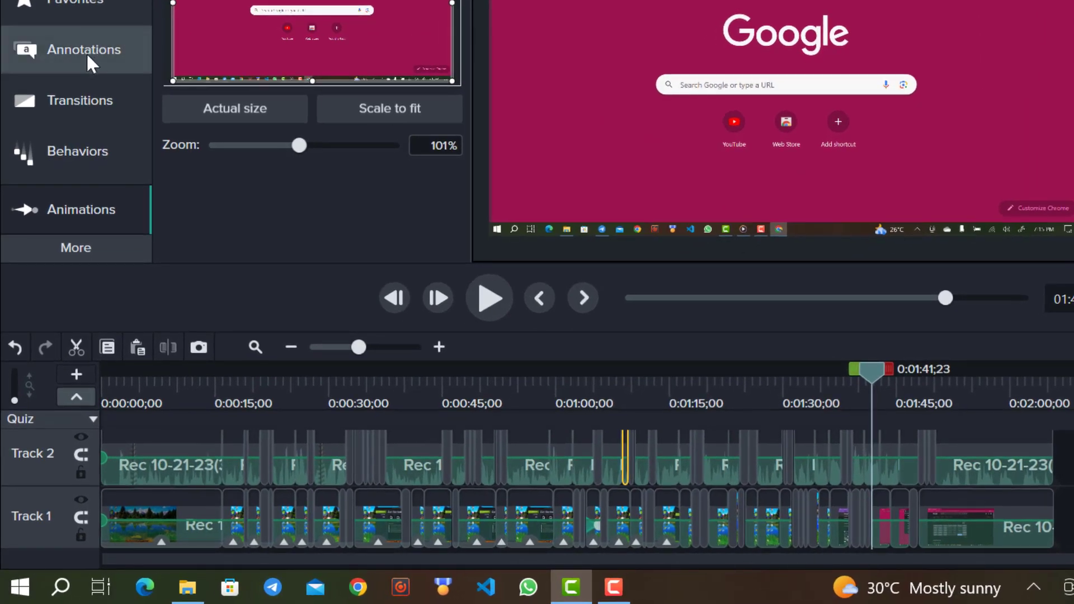
click(86, 52)
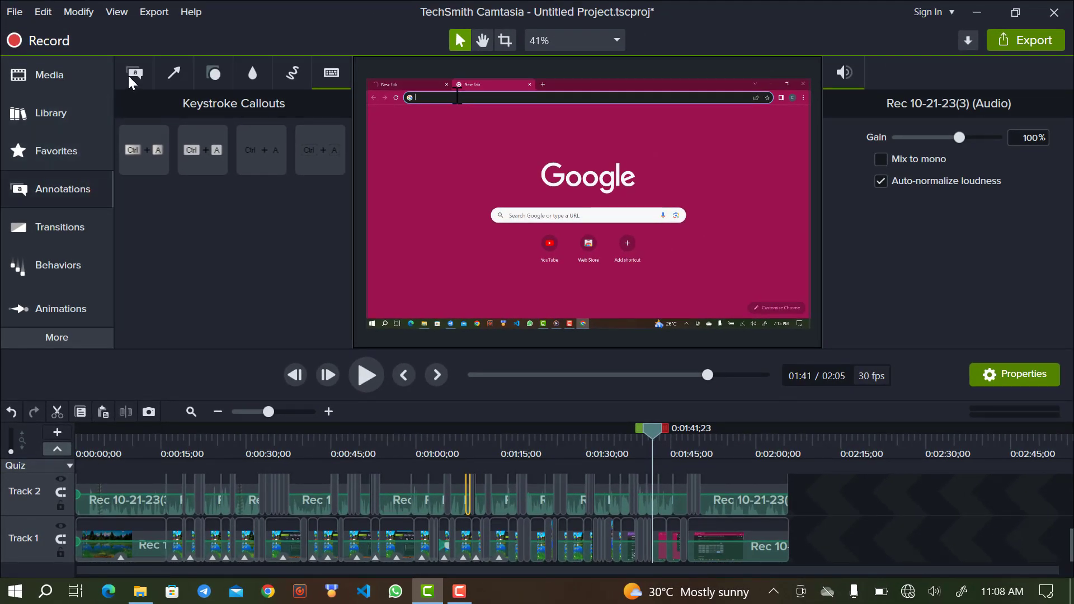
click(129, 76)
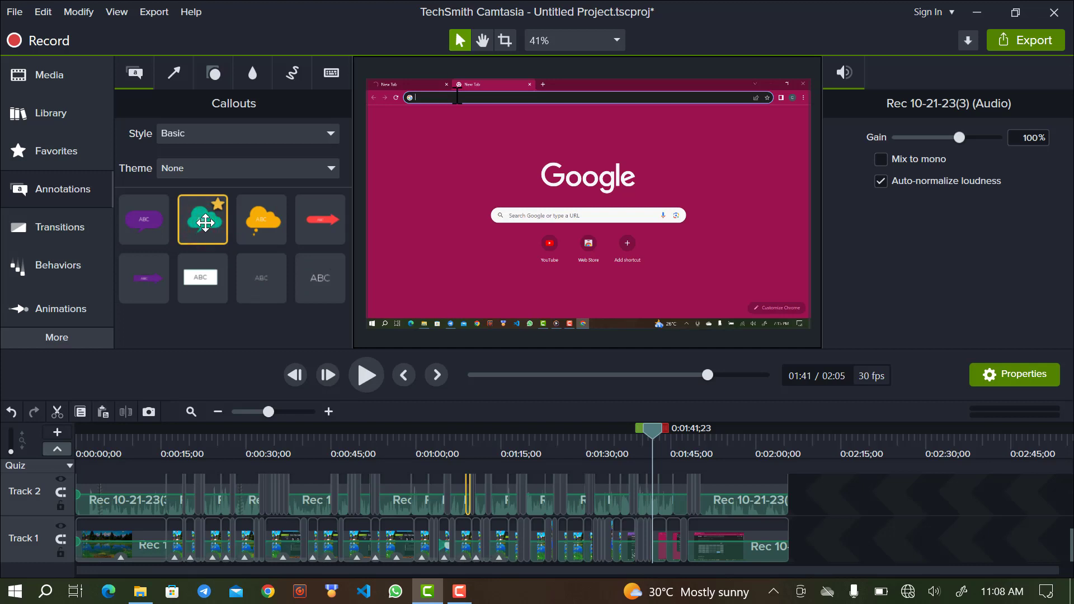
mouse_move(205, 222)
mouse_down()
mouse_move(442, 180)
mouse_move(533, 189)
mouse_move(483, 173)
mouse_move(545, 149)
mouse_move(597, 148)
mouse_move(657, 170)
mouse_up()
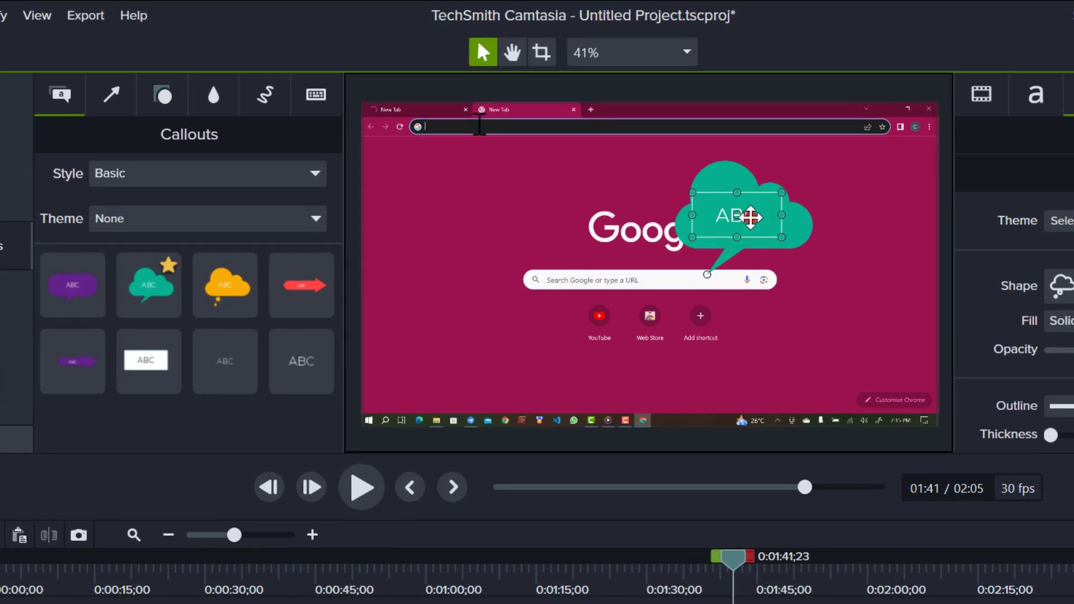
Replace the cloud callout's placeholder text with ARITHMETICS.
double_click(750, 215)
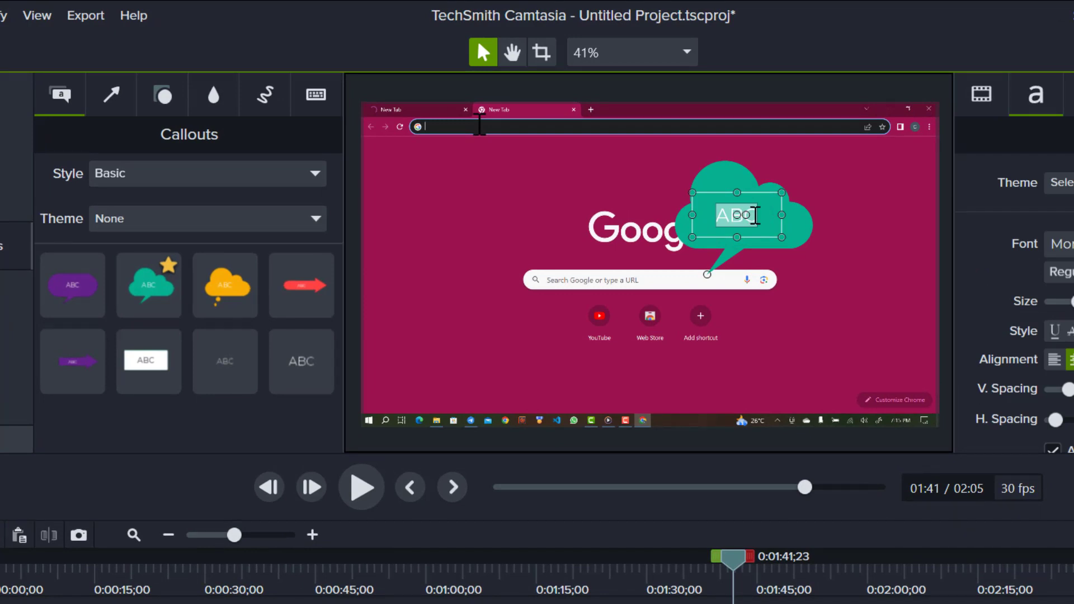
text(ARITHM)
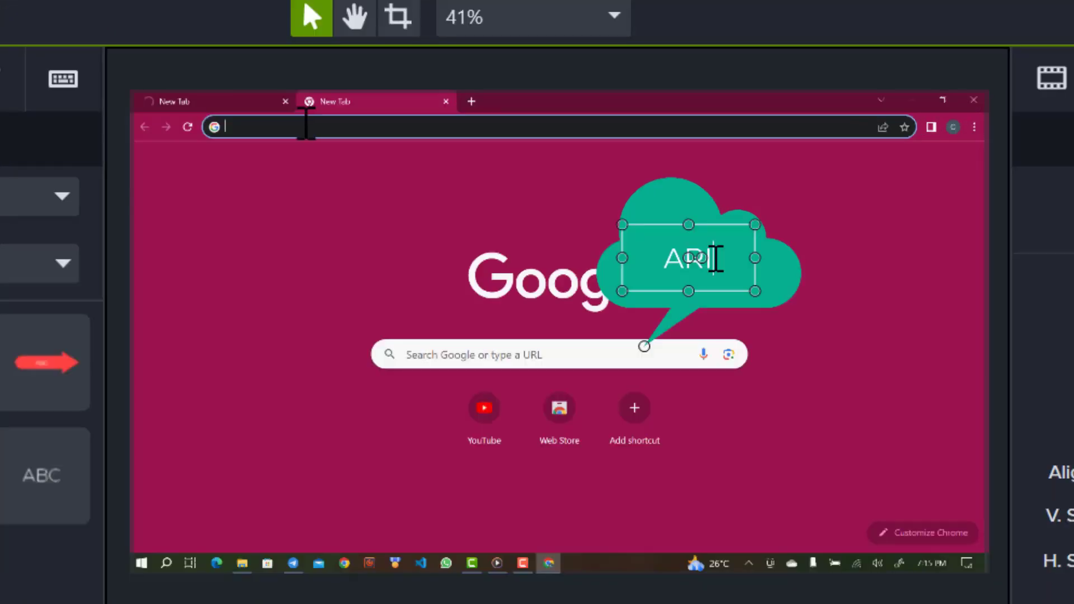
text(ETICS)
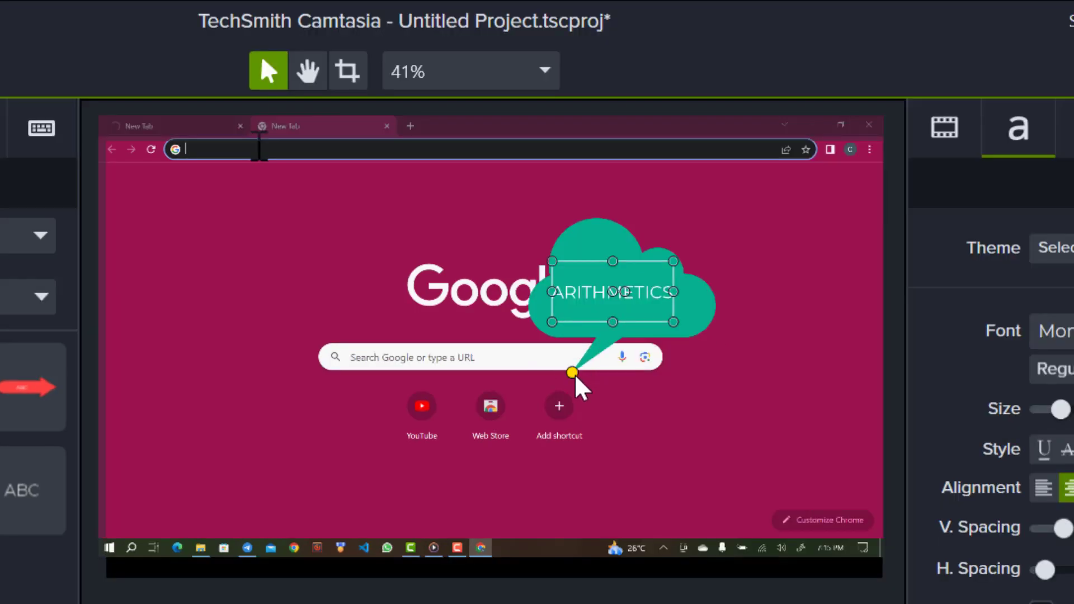
Point the callout's tail at the recorded browser's address bar and play the timeline, pausing at 0:01:54;13.
drag(575, 376, 277, 141)
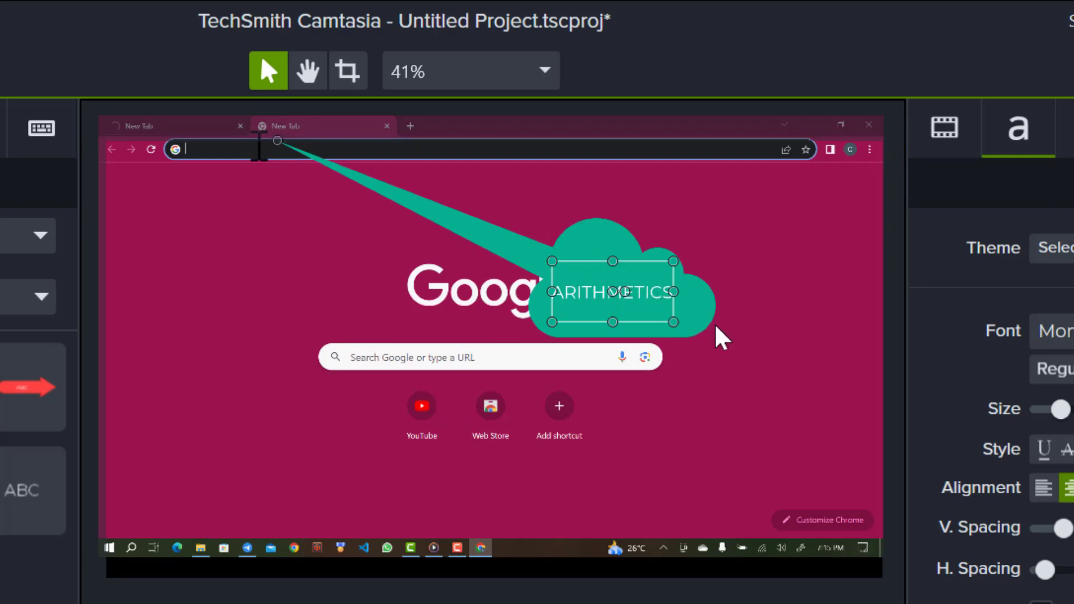
click(718, 341)
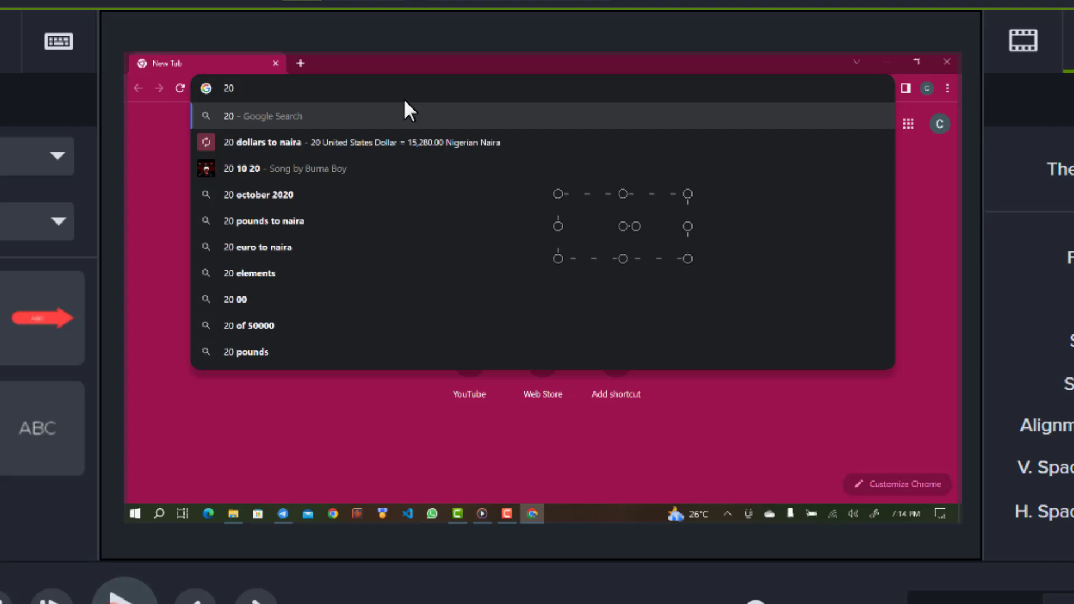
click(123, 599)
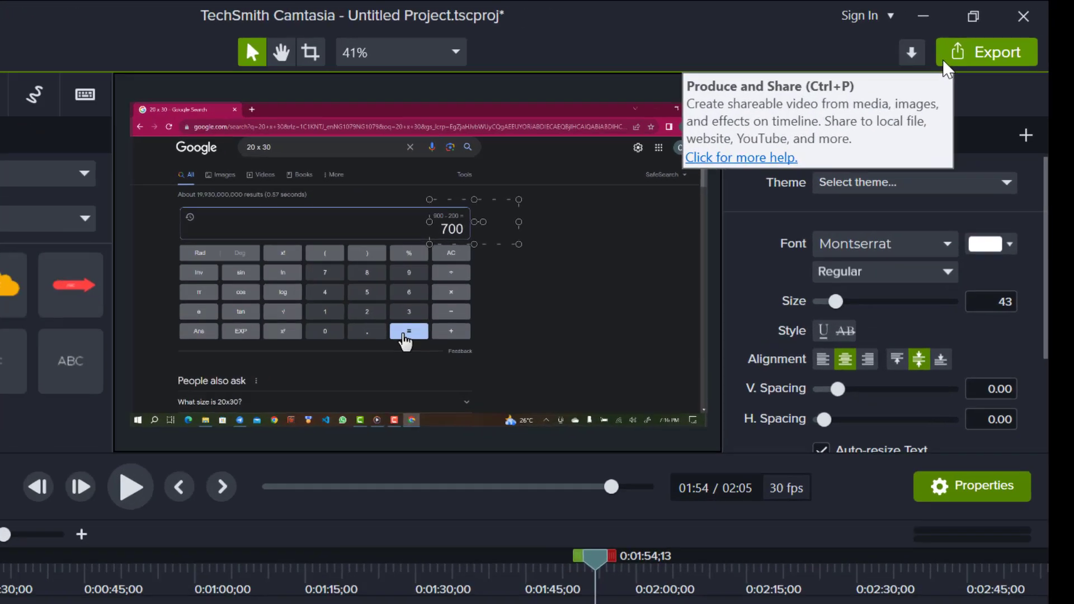
Set up a local file export with custom production settings in MP4 - Smart Player (HTML5) format, keeping the default player and video options.
click(992, 46)
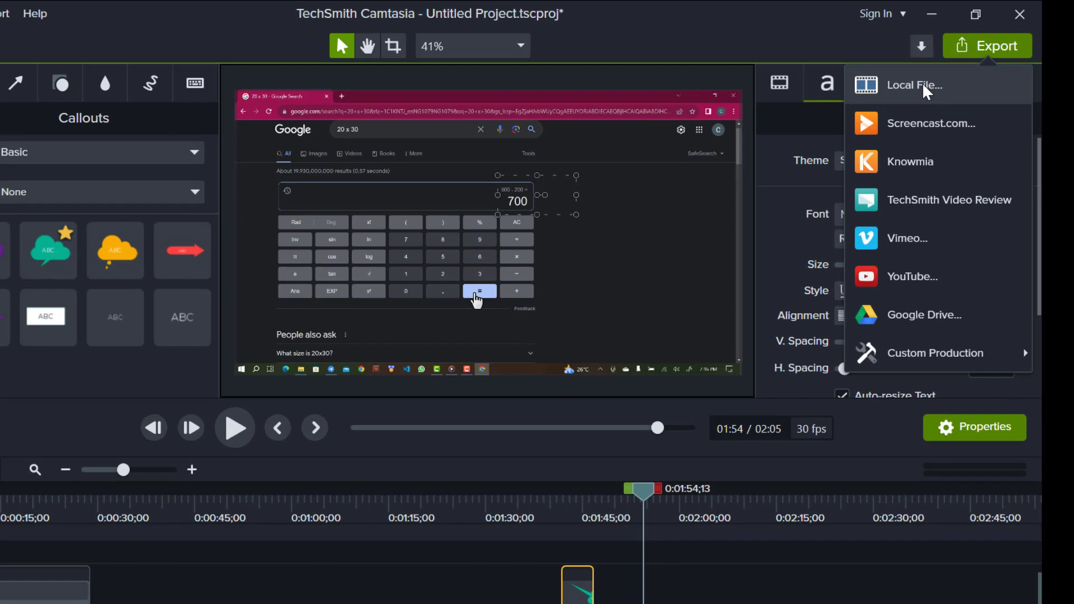
click(924, 90)
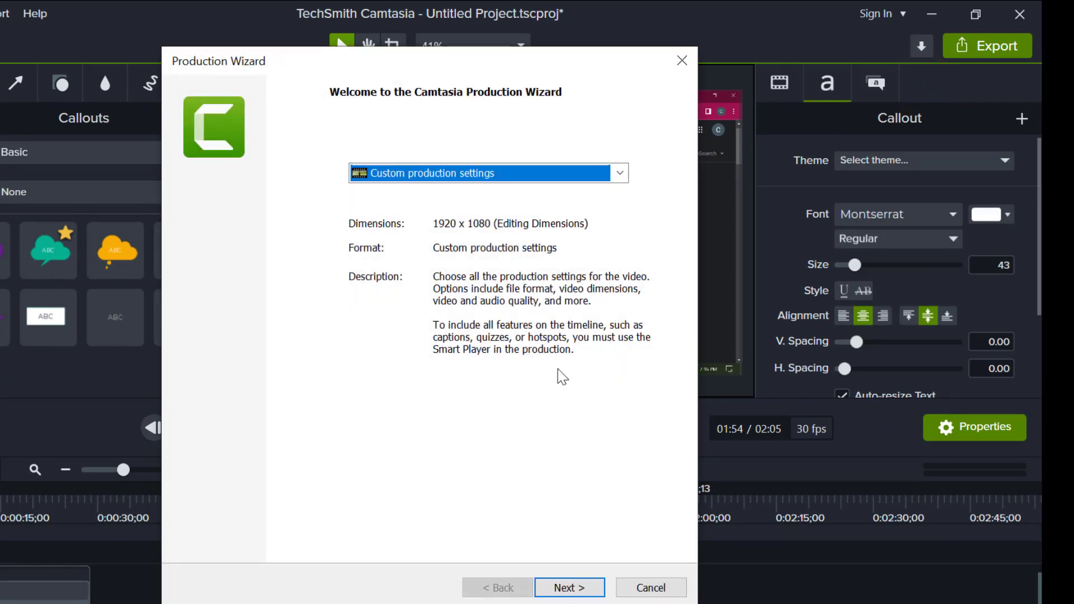
click(583, 589)
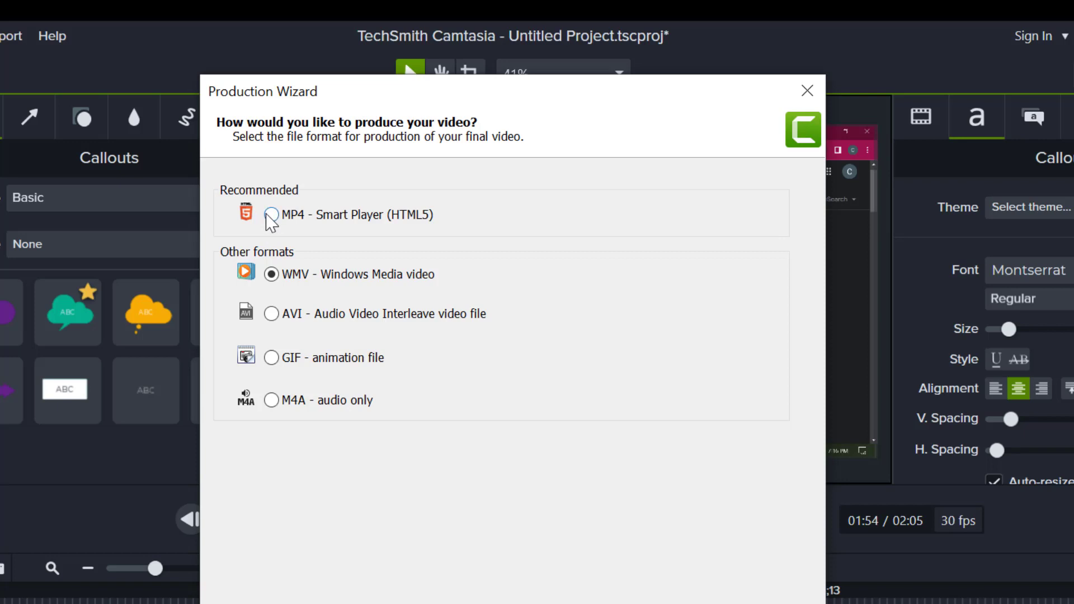
click(270, 215)
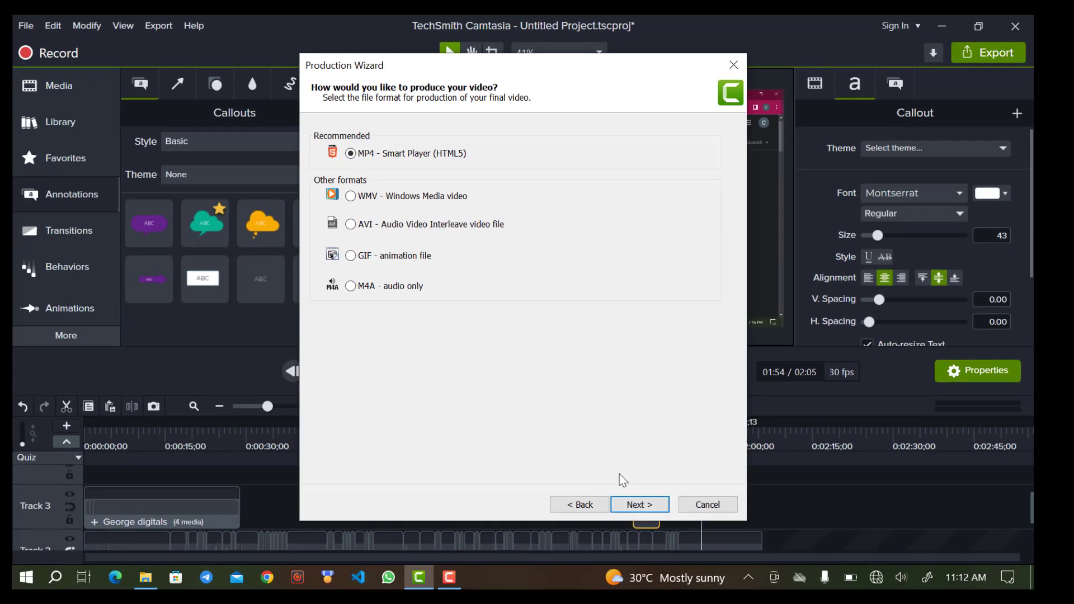
click(637, 504)
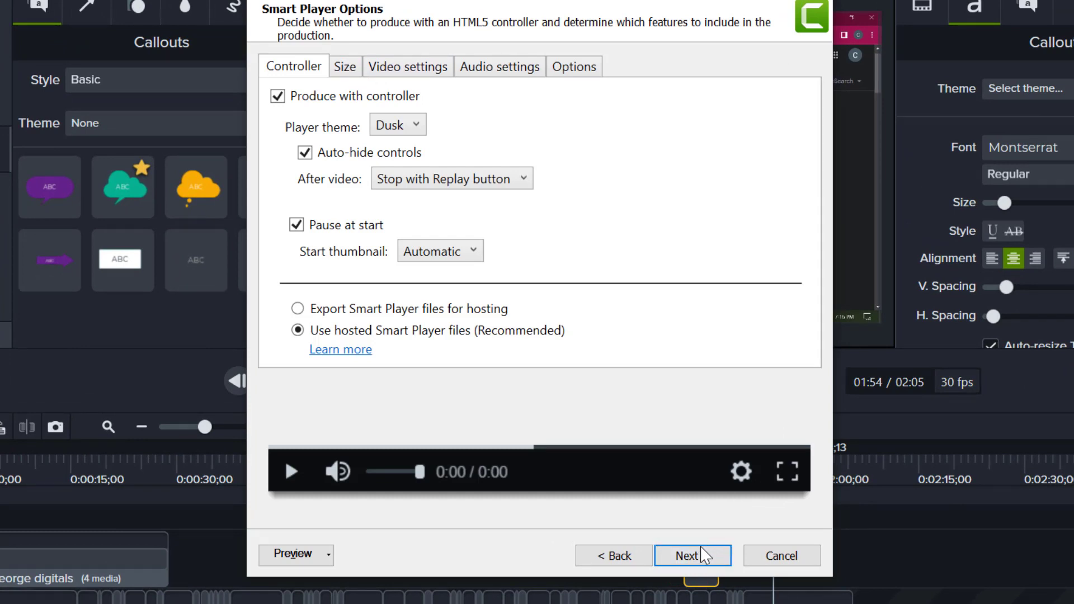
click(702, 552)
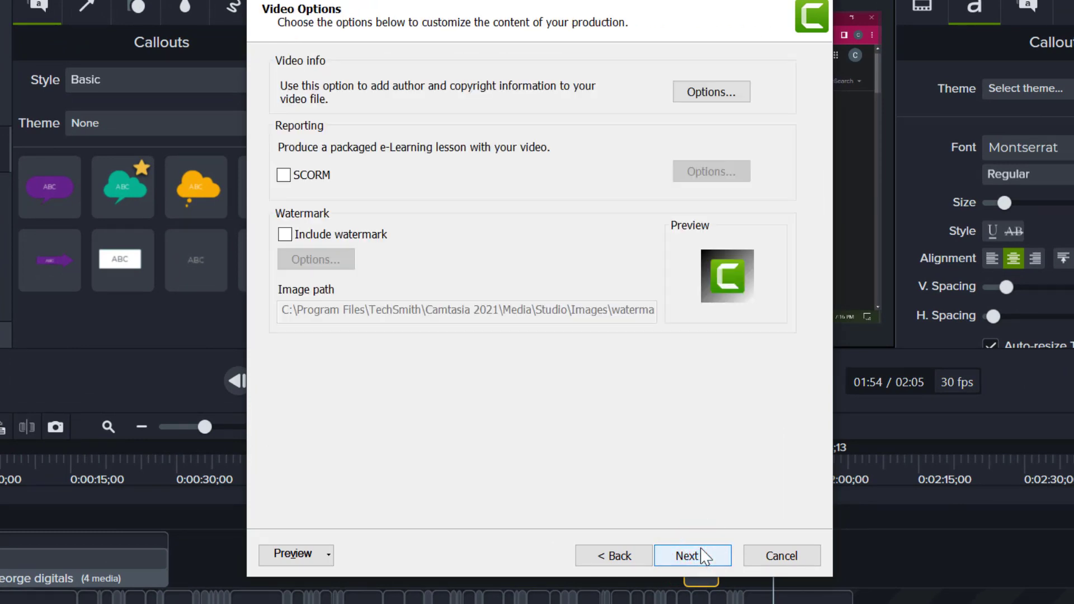
click(703, 555)
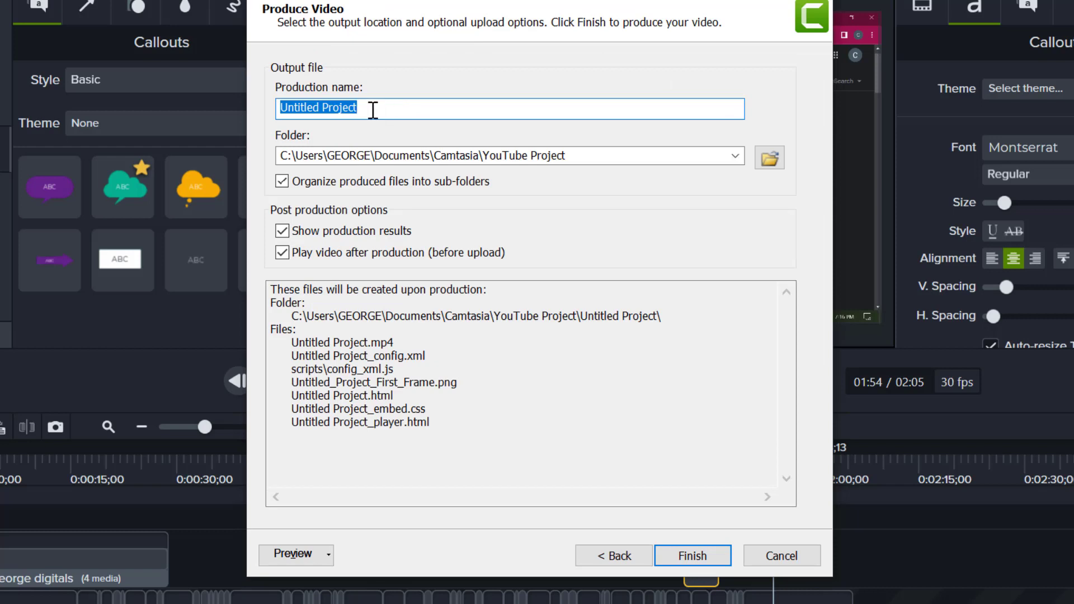
Name the production ARITHMETICE VIDEO EDITING, produce the video into the YouTube Project folder and close the production results.
text(A)
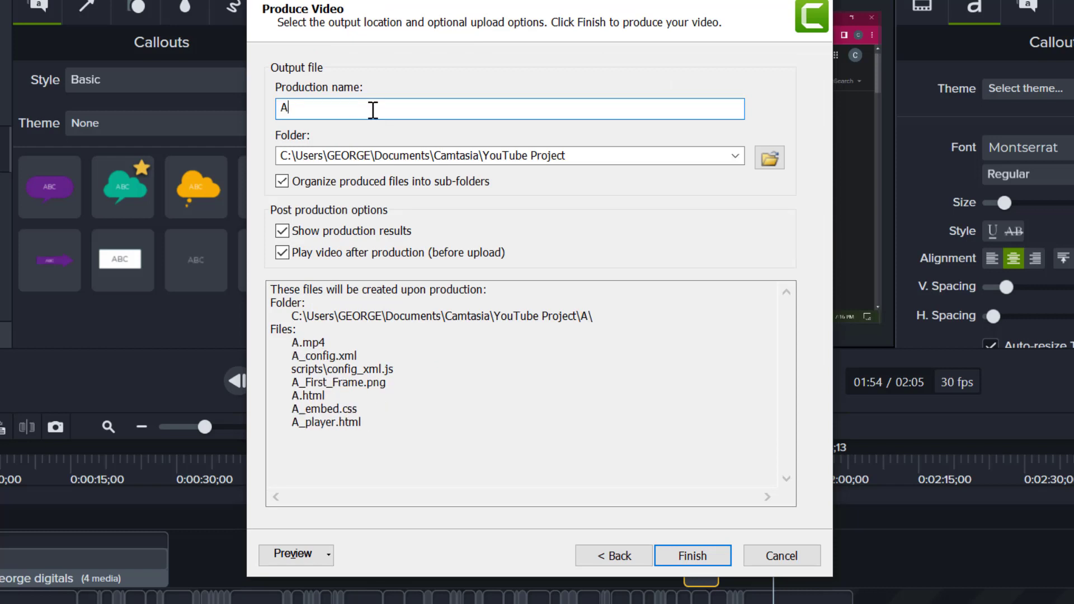
text(RITHM)
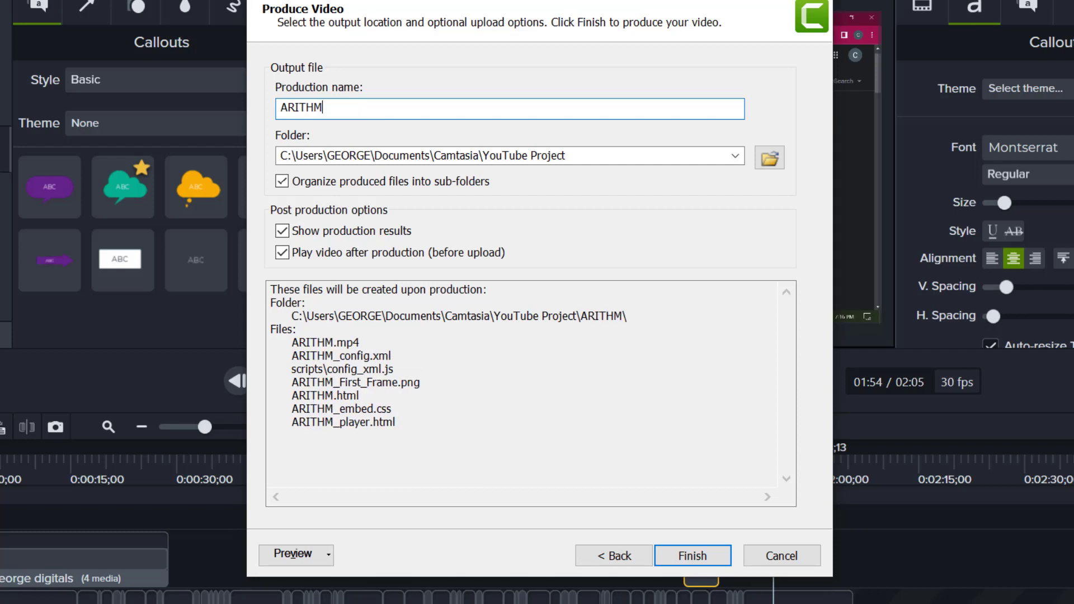
text(ETICE )
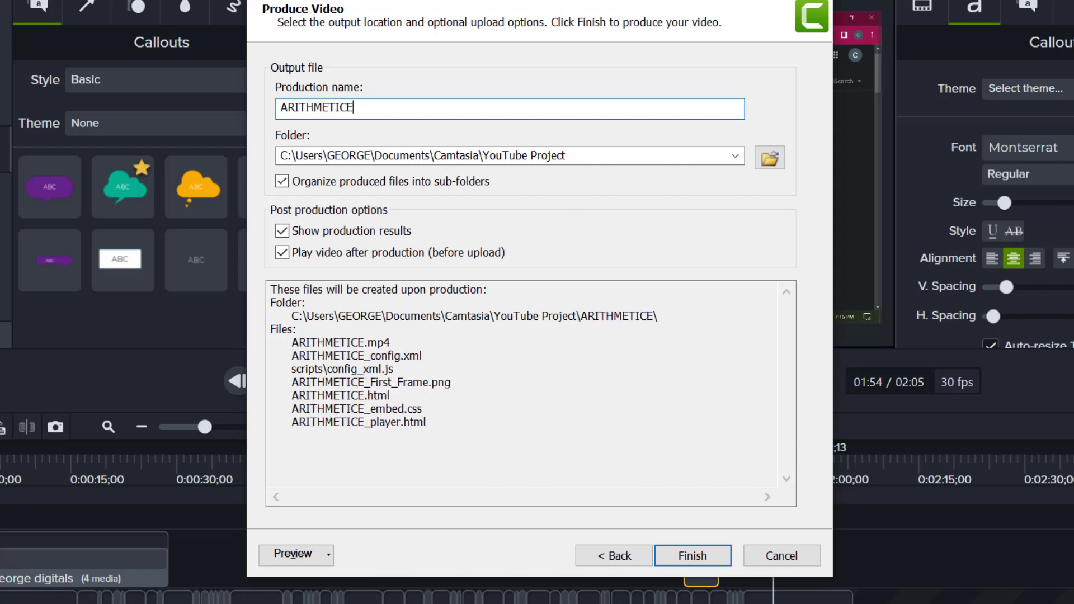
text(VID)
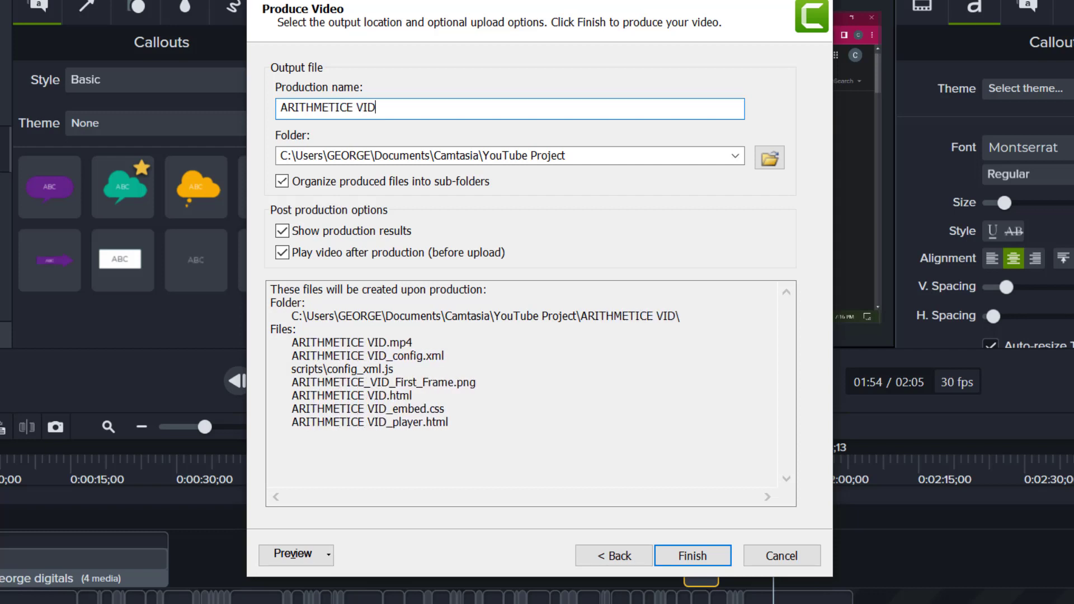
text(EO EDITU)
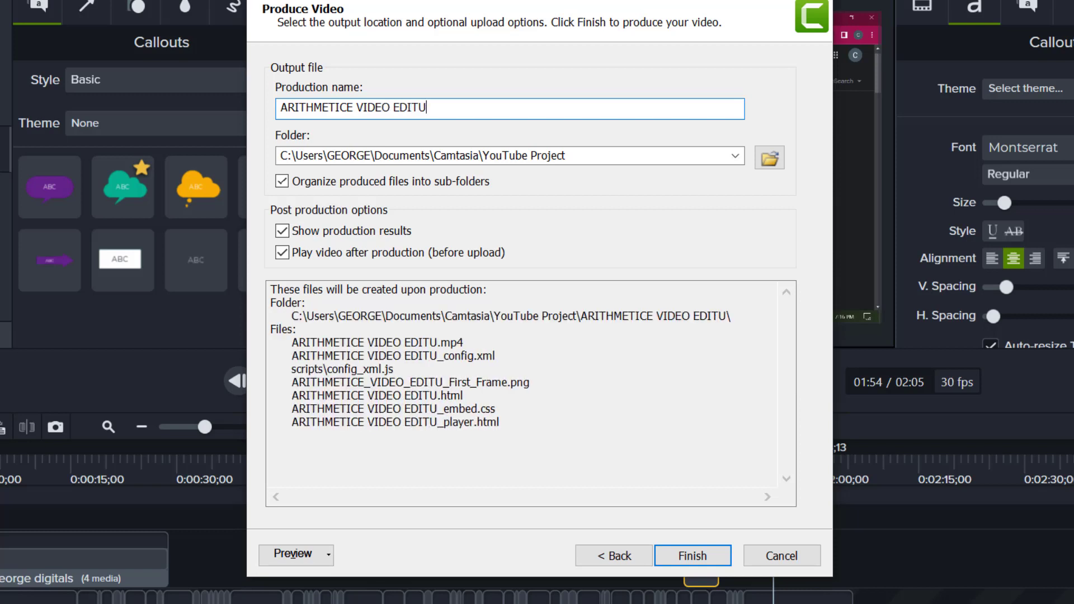
key(BackSpace)
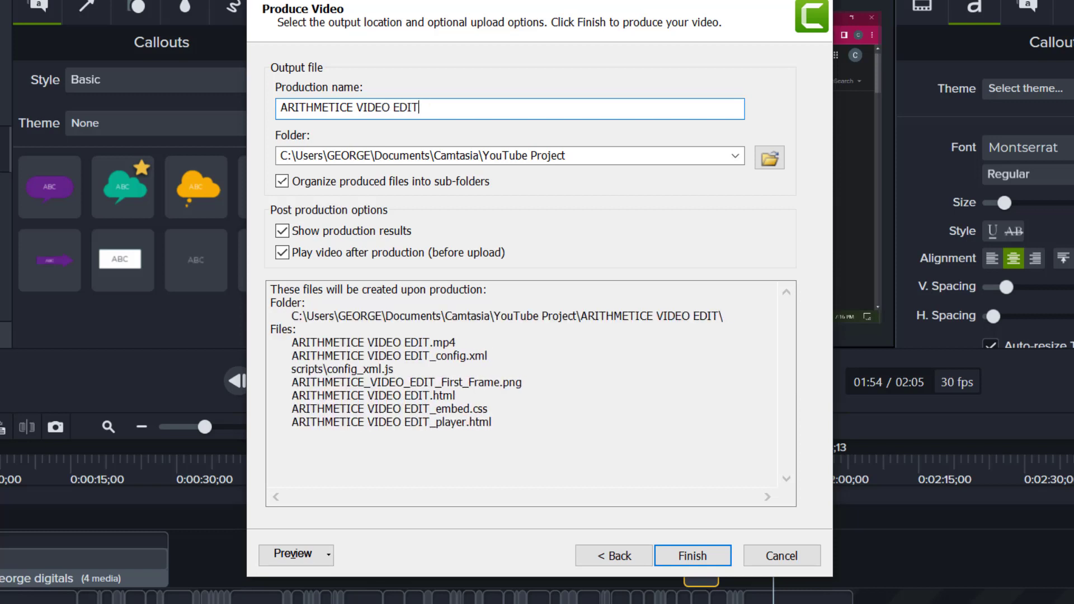
text(ING)
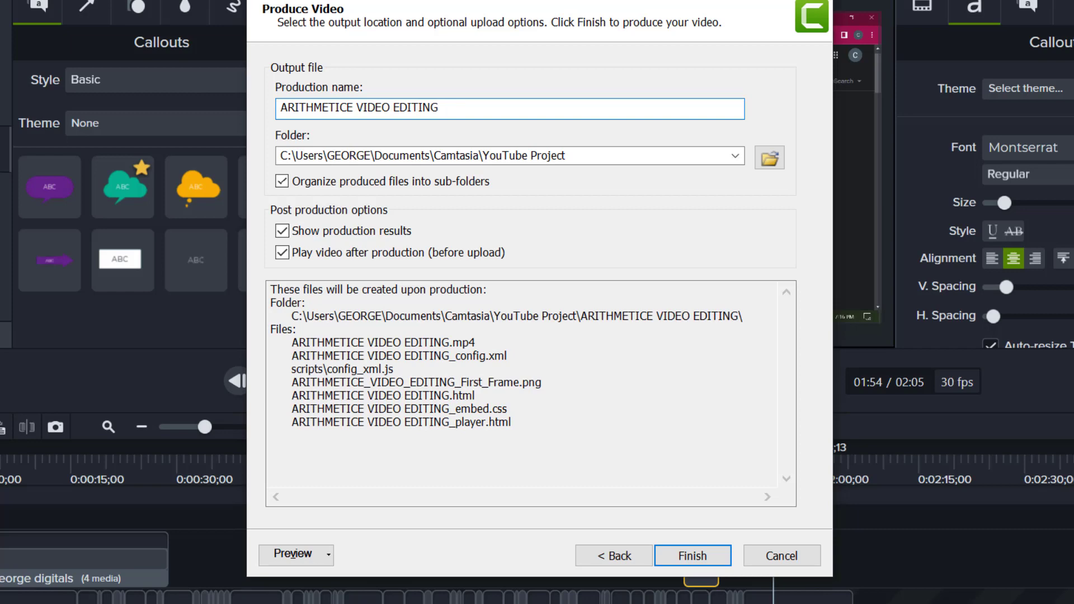
click(687, 555)
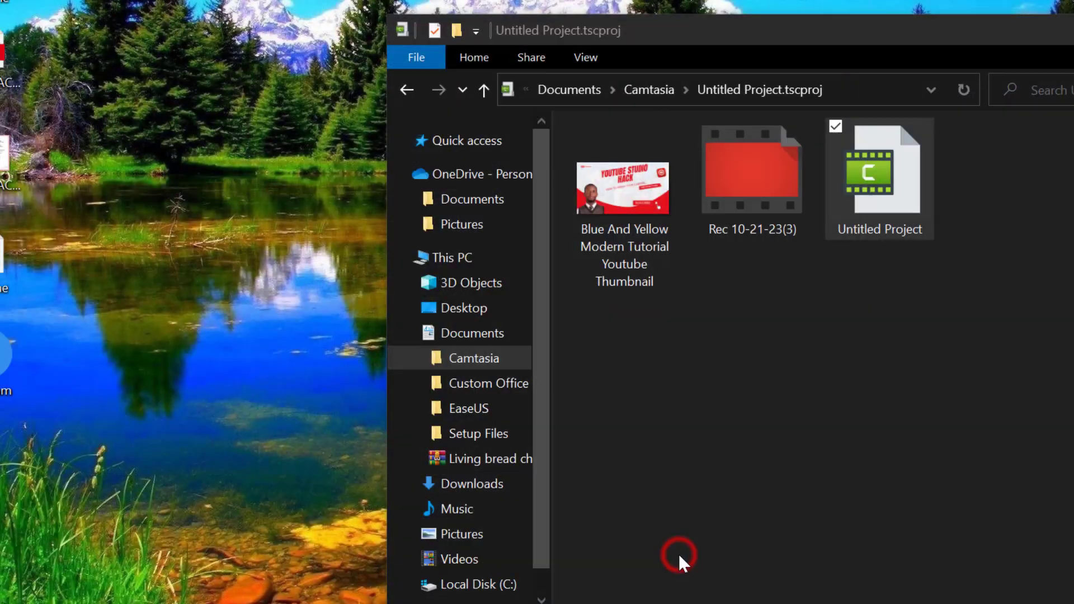
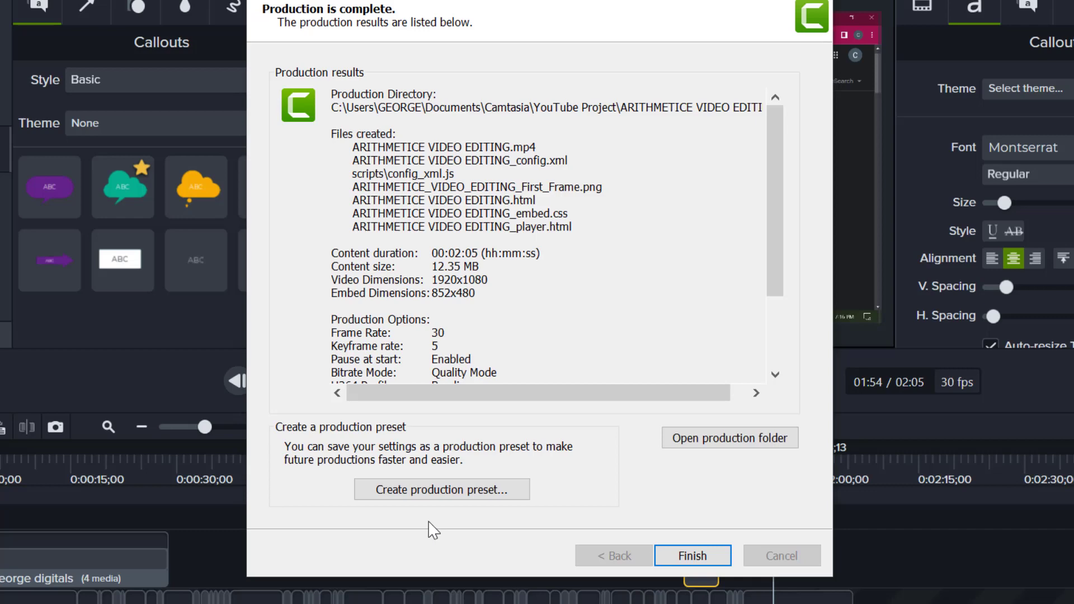
click(693, 556)
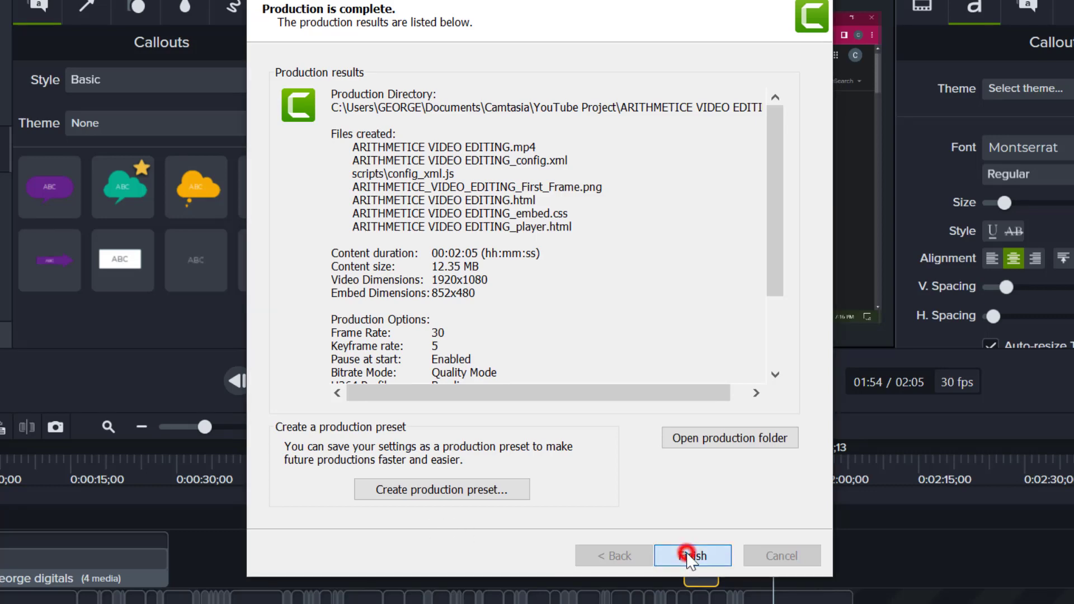